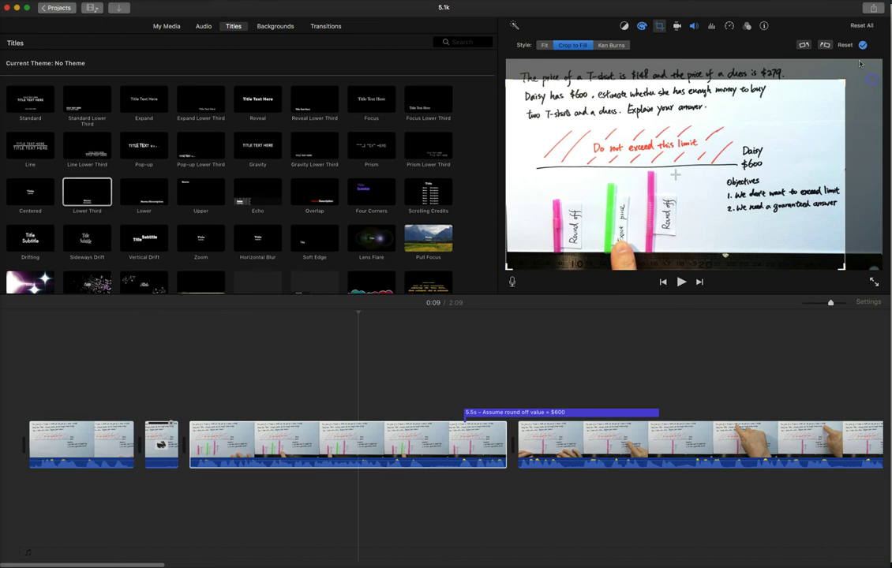
Step: Apply the crop to the 9.5 s clip and play back from the short 0.8 s clip before it
click(863, 48)
click(162, 425)
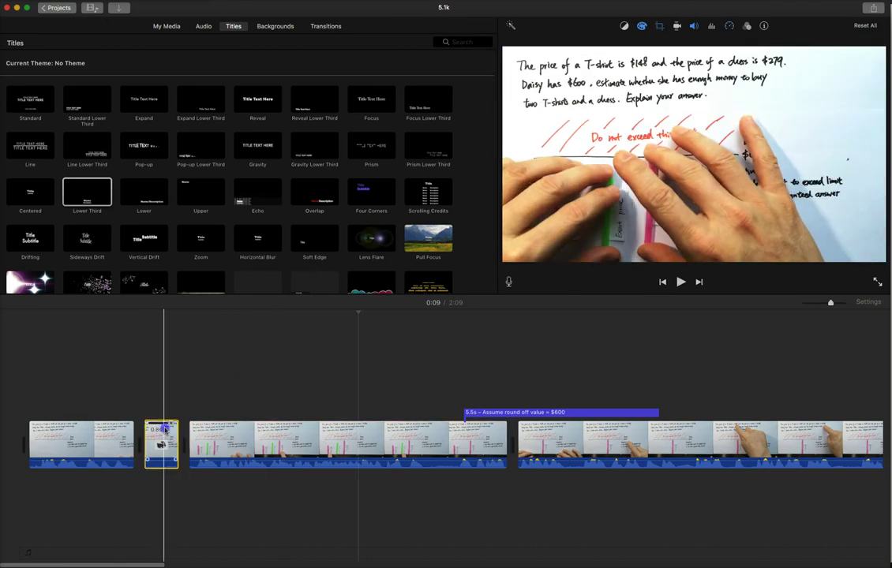
key(space)
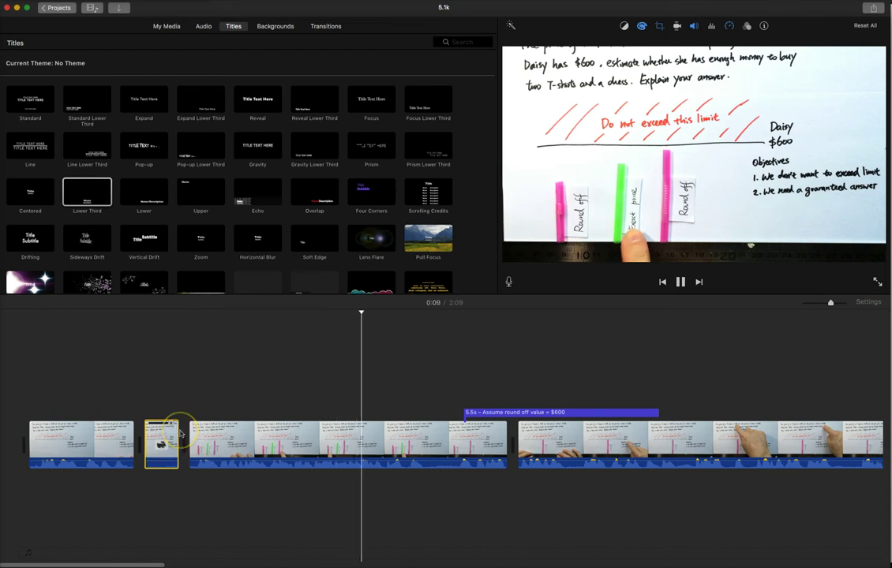
Step: Tighten the 9.5 s clip's Crop to Fill frame to exclude the first two handwritten lines, then play across the preceding cut
click(214, 439)
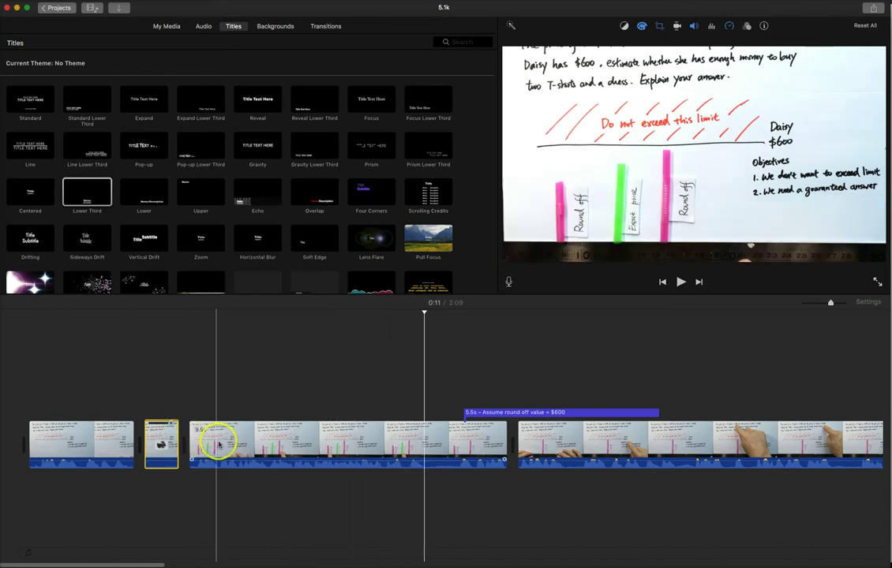
click(232, 438)
click(659, 27)
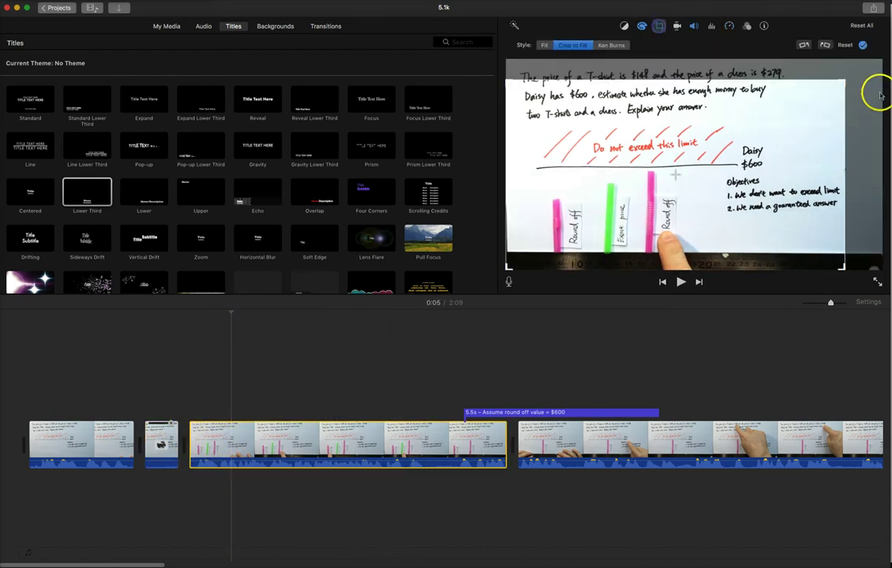
drag(838, 83, 805, 103)
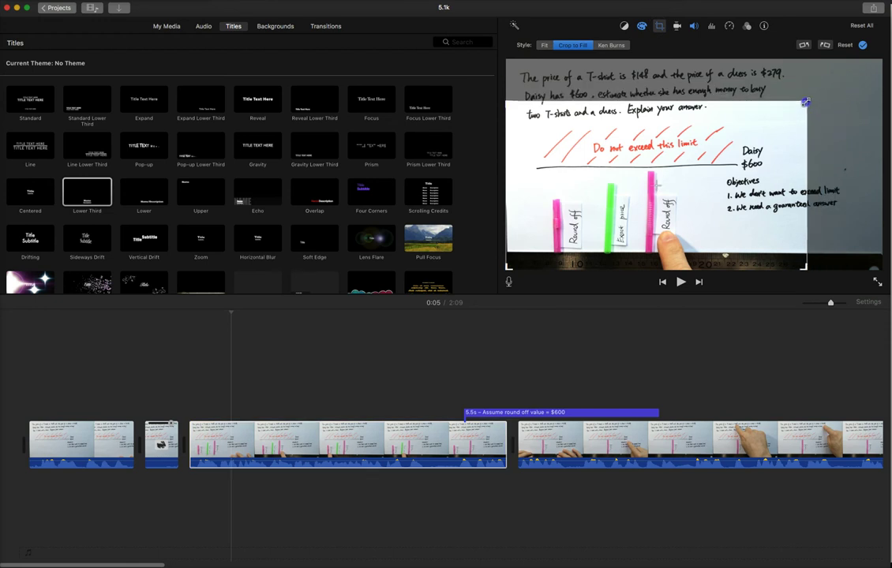
click(864, 46)
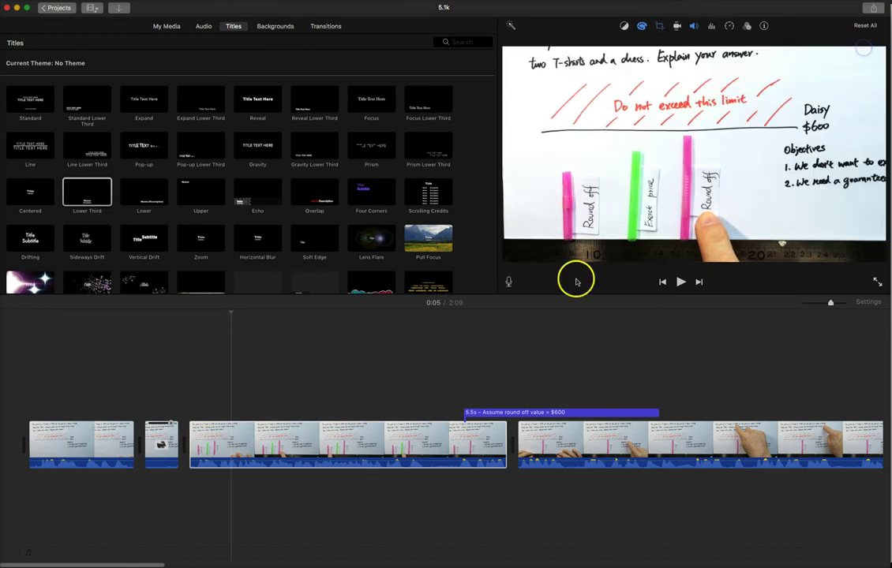
click(161, 441)
key(space)
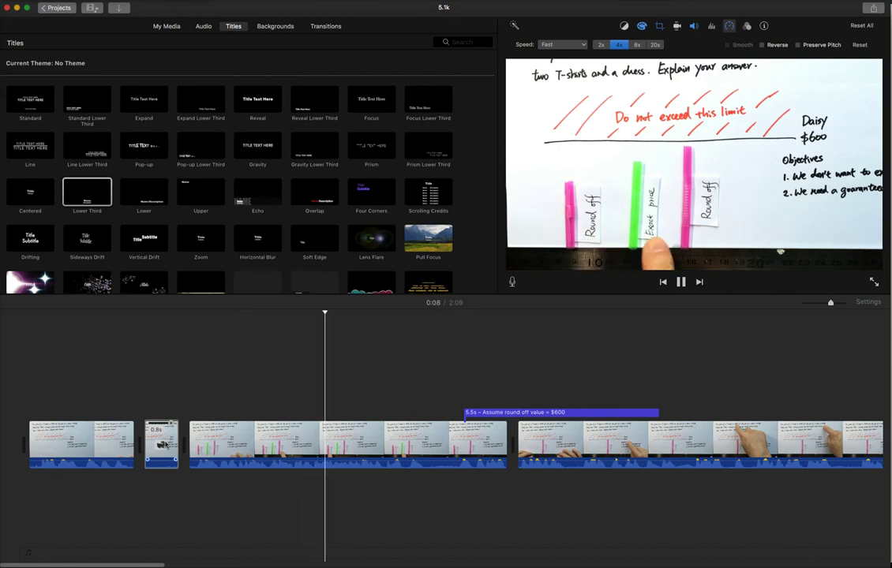
Step: Copy the 9.5 s clip's crop adjustment onto the following 12.4 s clip and play across their cut
click(285, 443)
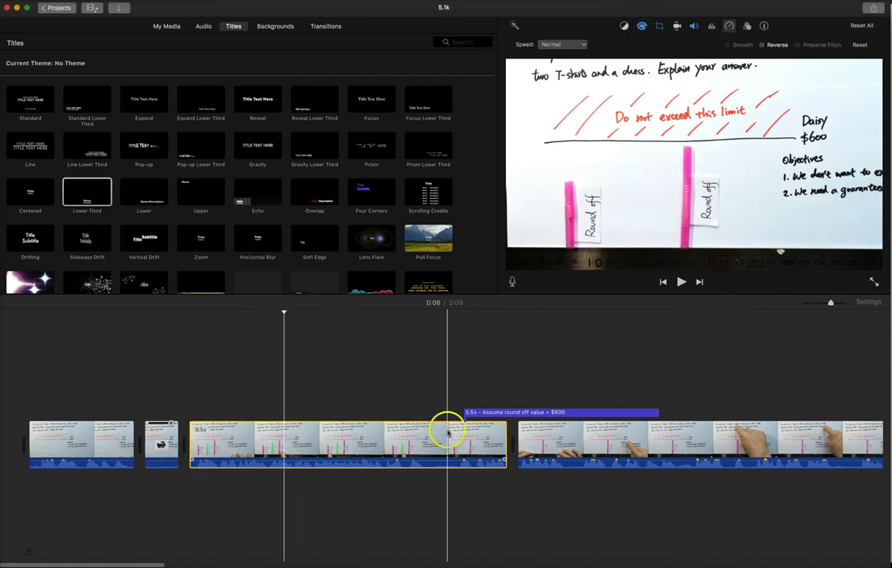
click(545, 426)
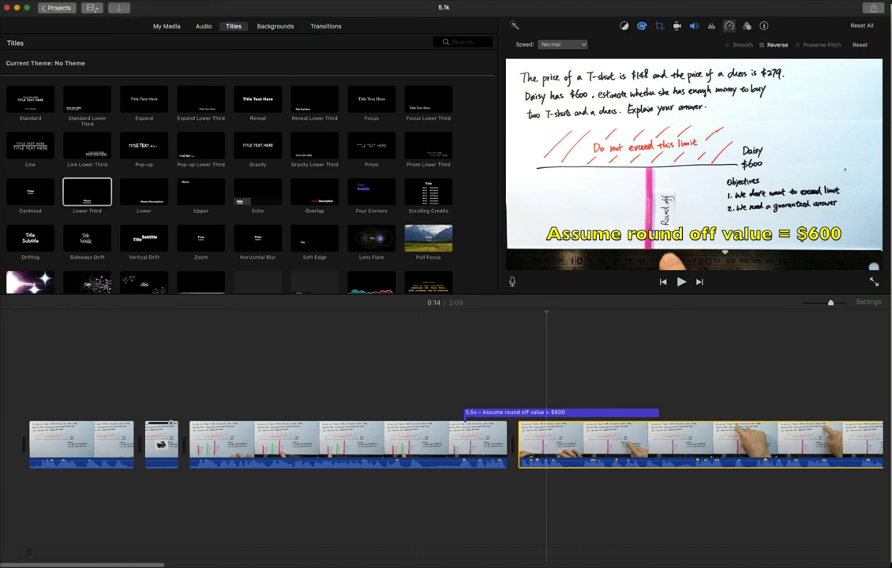
mouse_move(1, 27)
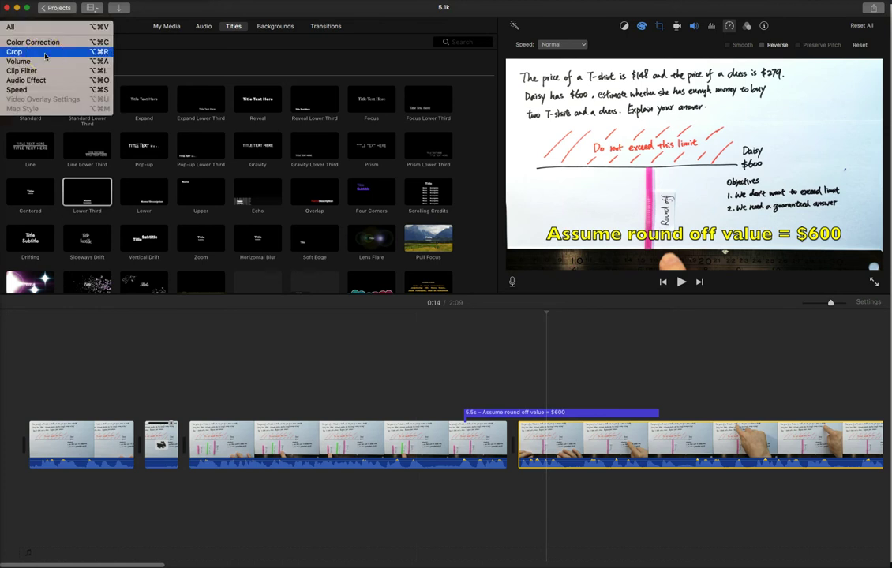
click(45, 56)
click(498, 440)
key(space)
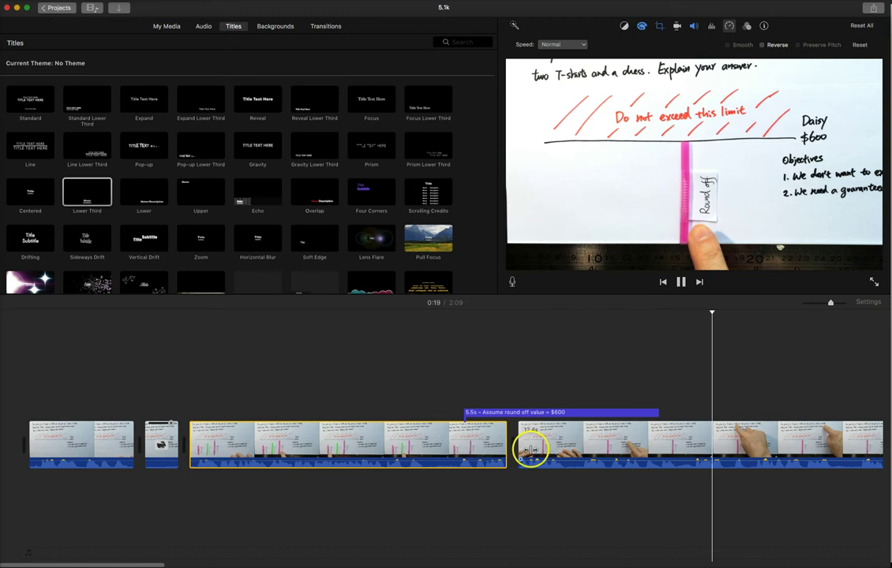
Step: Paste the same crop onto the following 1.3 s and 17.8 s clips and play across the cuts to check them
scroll(531, 450, right, 10)
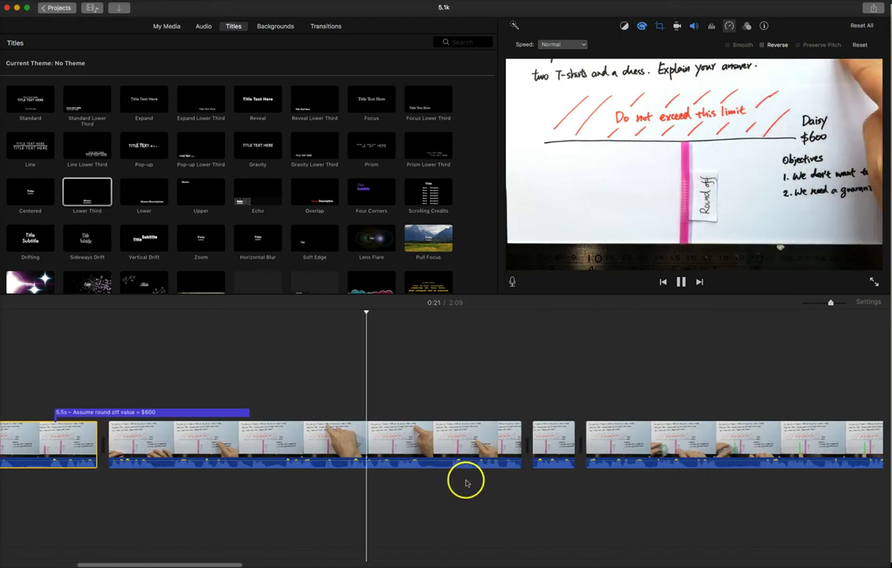
scroll(466, 483, right, 6)
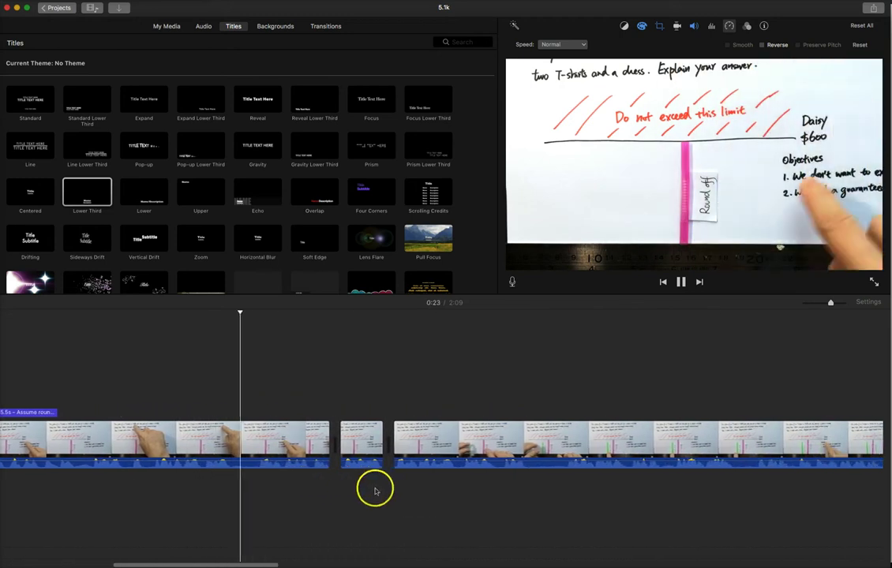
scroll(371, 483, right, 1)
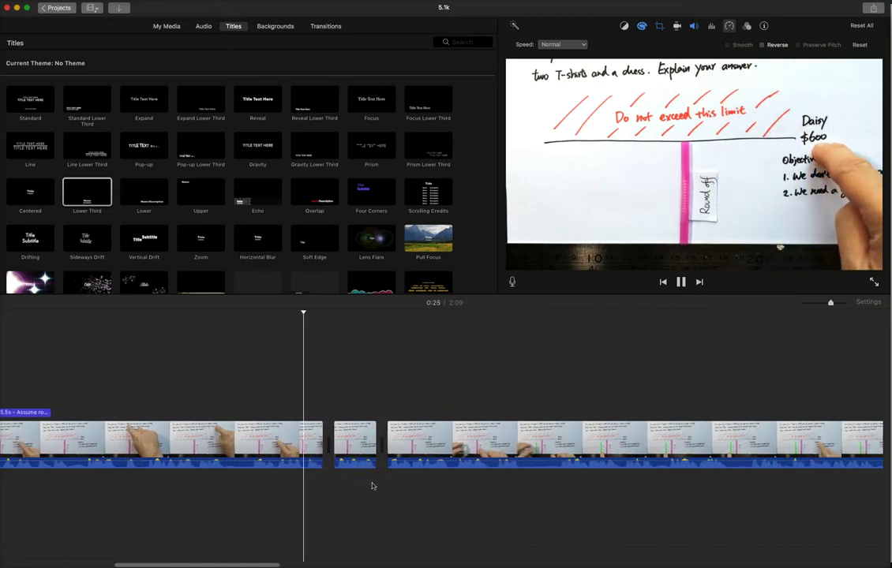
click(371, 456)
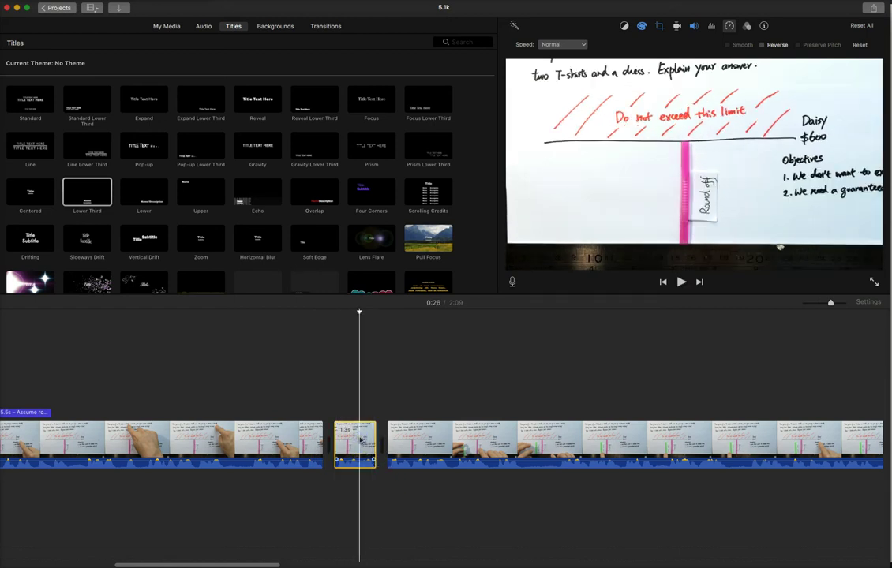
click(308, 445)
key(space)
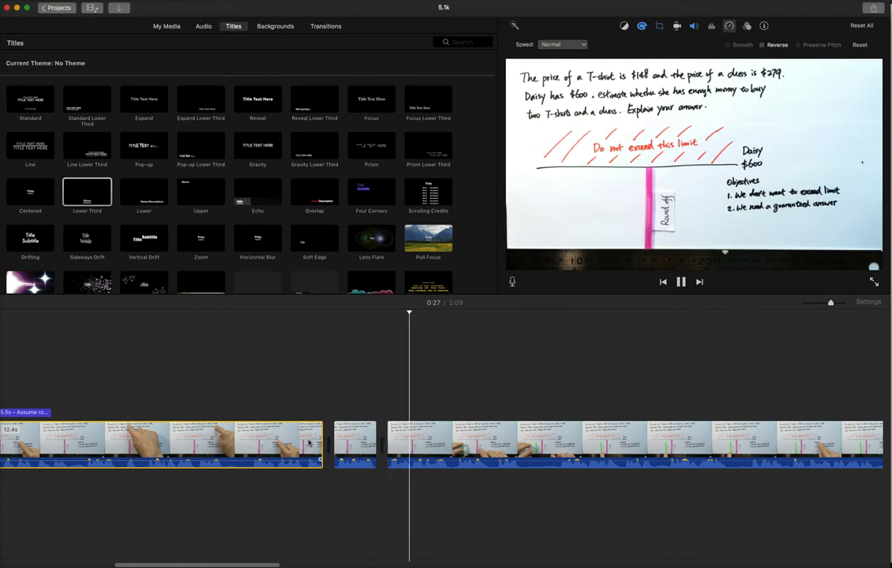
click(552, 442)
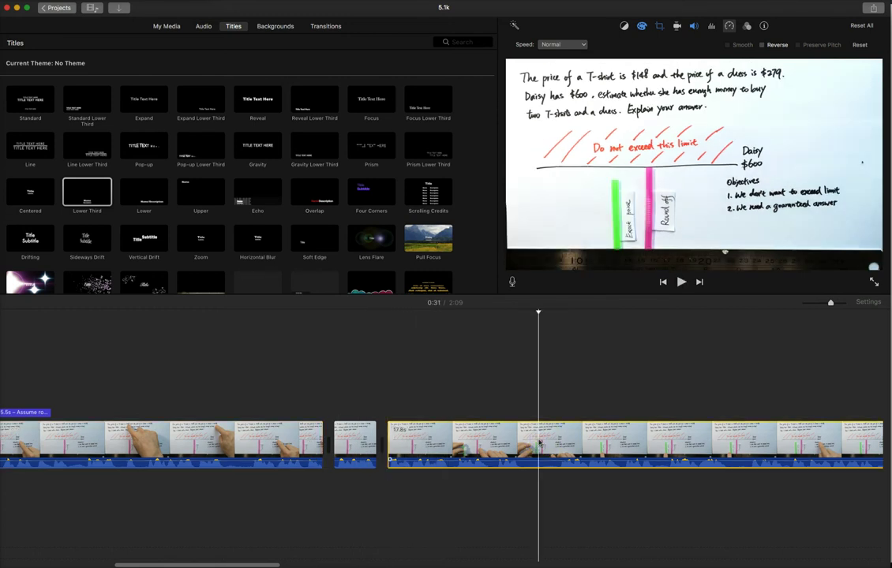
click(360, 439)
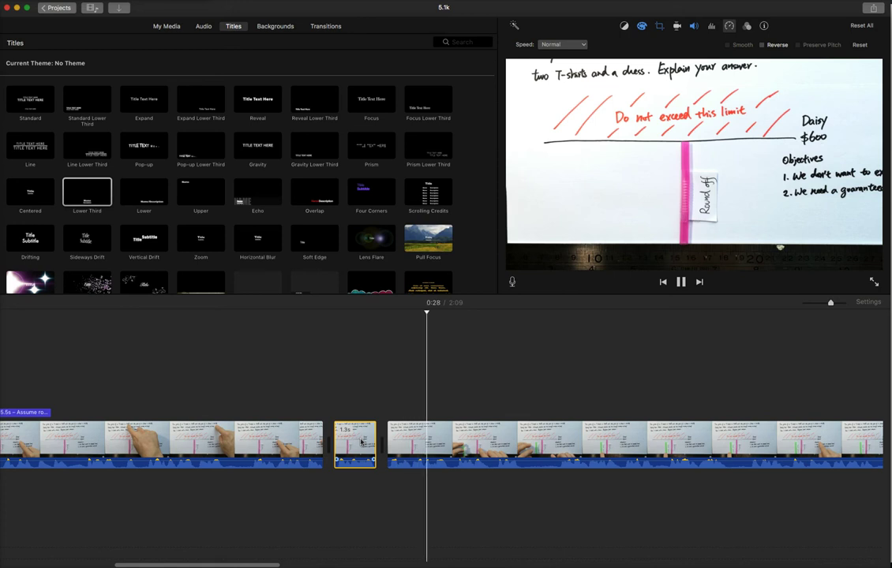
key(space)
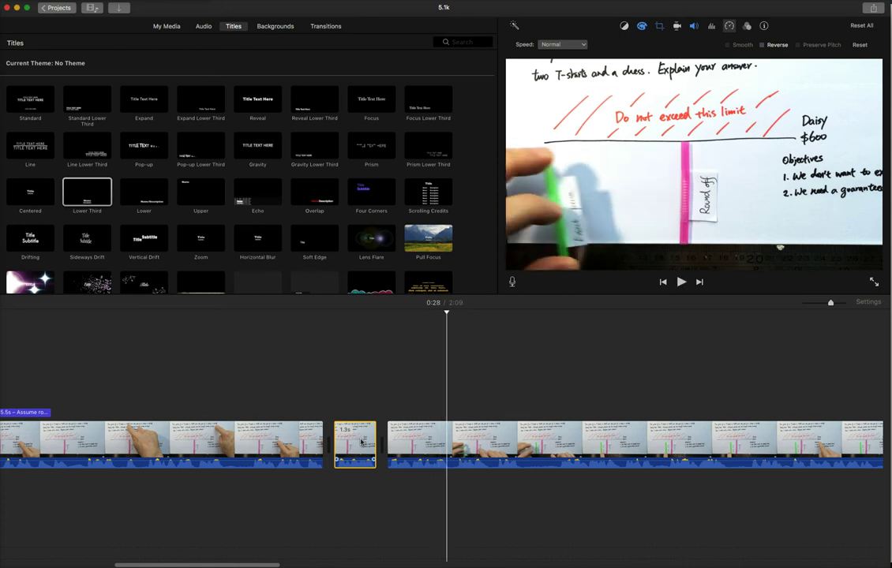
Step: Duplicate the "Assume round off value = $600" title, align the copy with the start of the 1.3 s clip and play it back
click(31, 412)
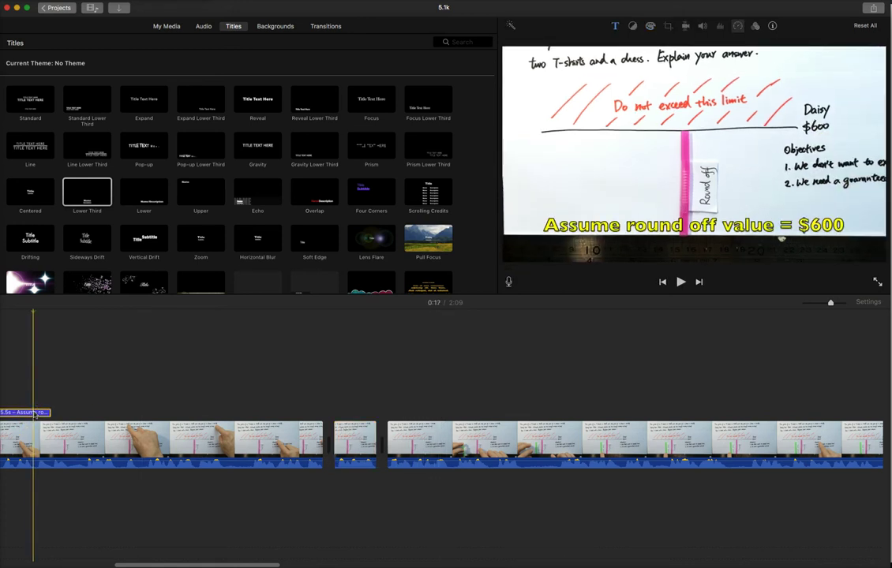
click(427, 443)
key(super+v)
drag(460, 413, 385, 411)
click(355, 432)
key(space)
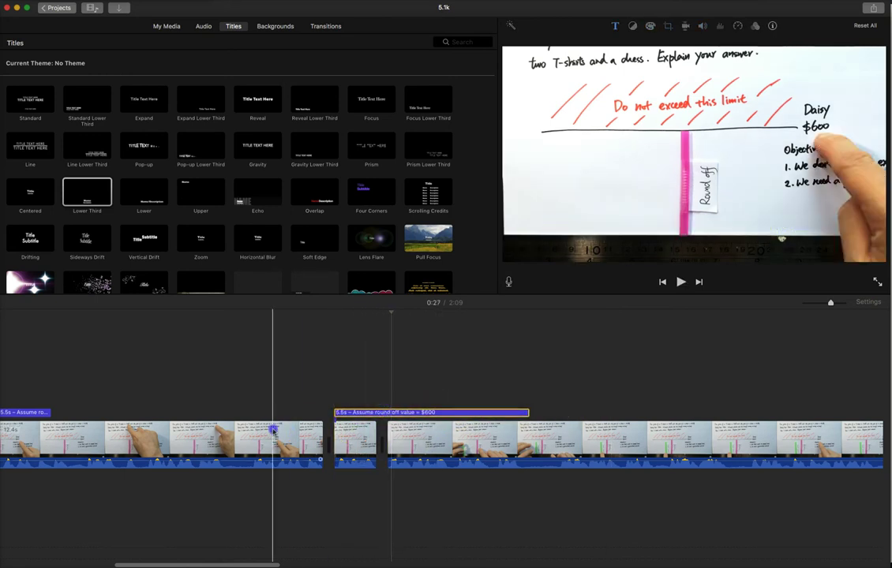
click(273, 431)
key(space)
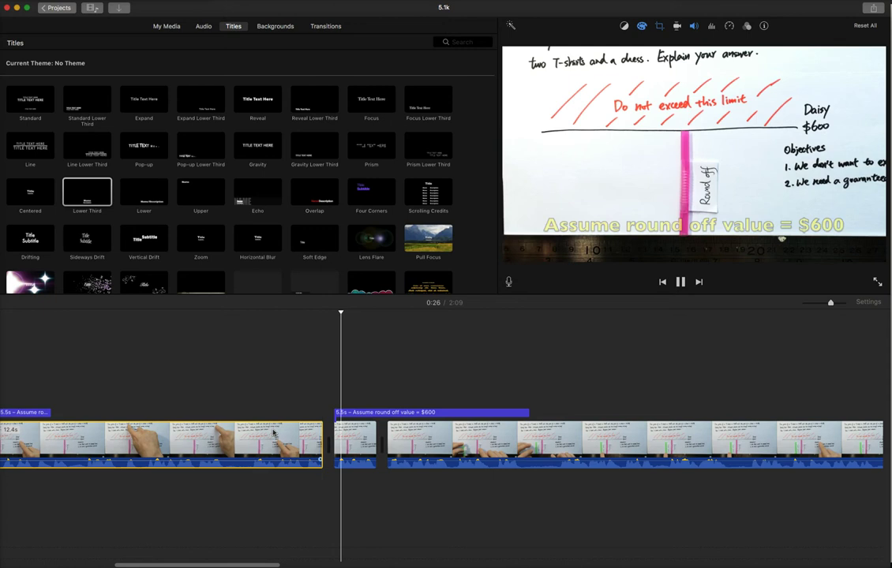
Step: Change the duplicated title's text to "Can we guarantee Daisy has enough money?" and apply it
click(384, 412)
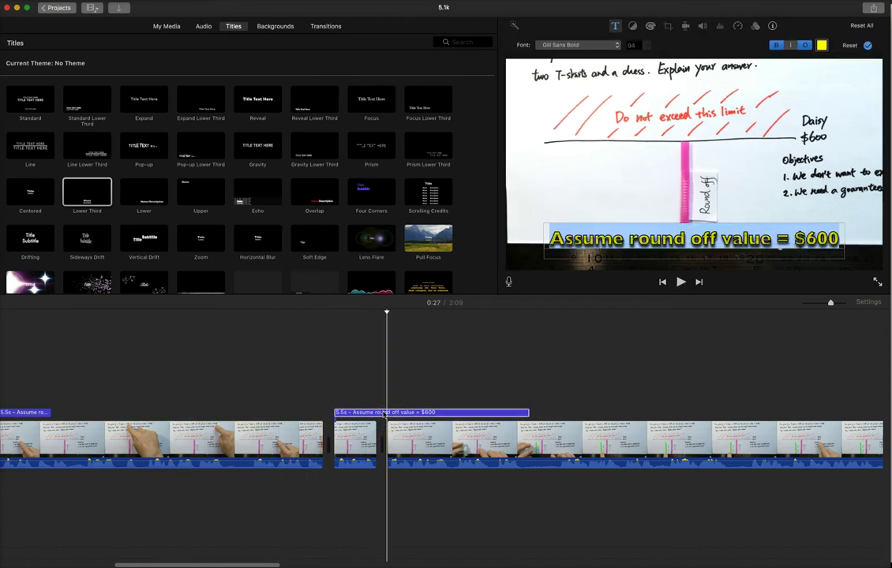
text(Can we guarantee)
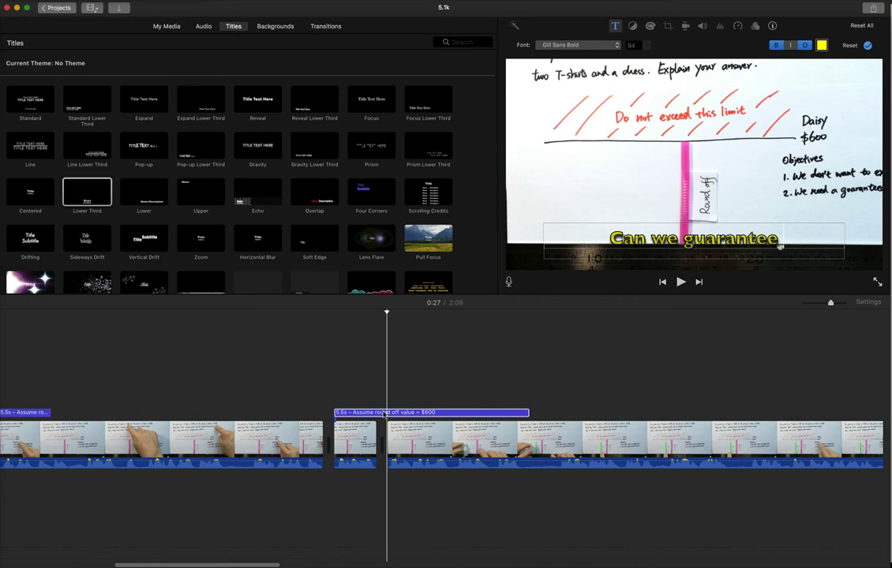
text(aisy has)
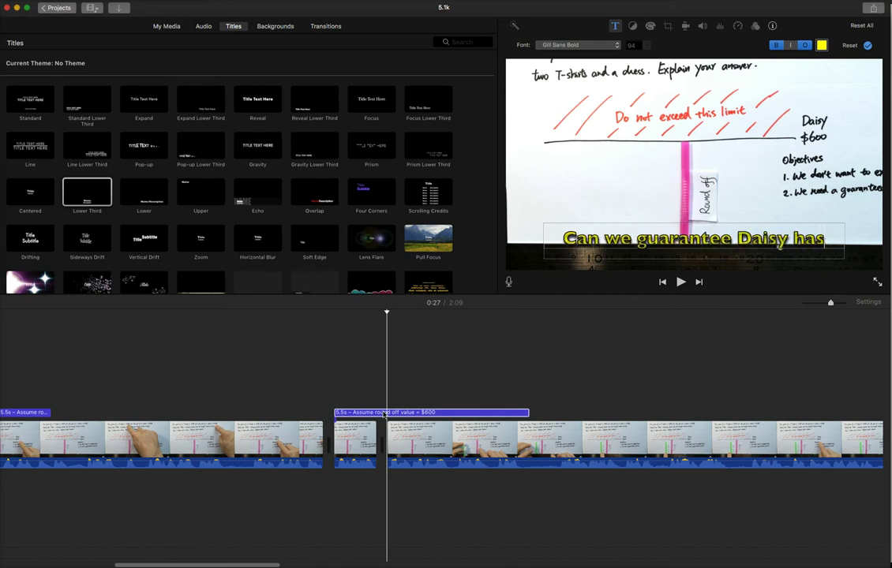
text( enough money?)
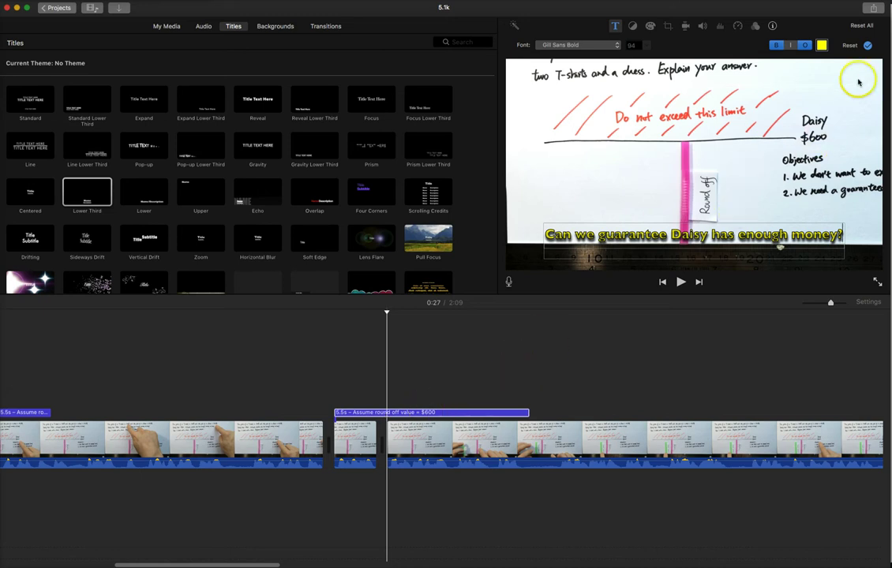
click(867, 46)
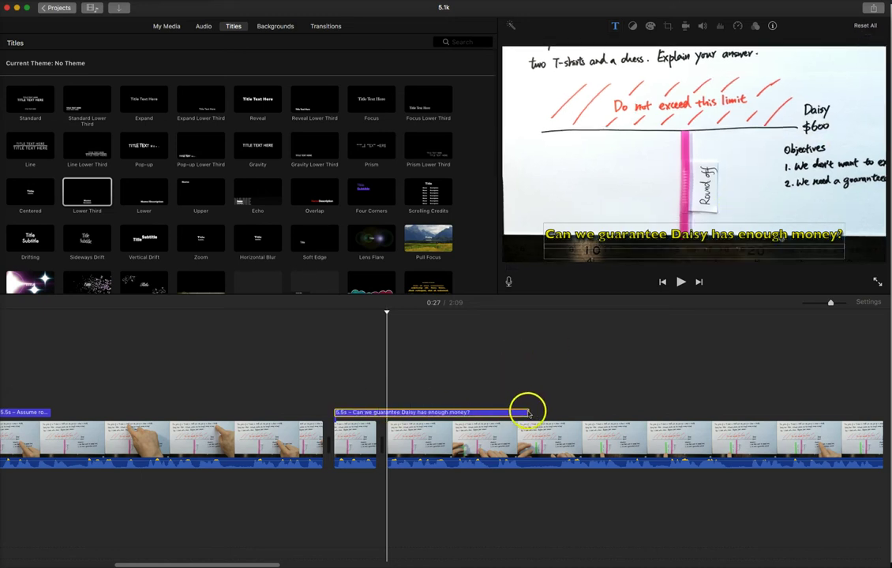
Step: Shorten the "Can we guarantee Daisy has enough money?" title to 4.0 s and play through the title and the following clip
drag(527, 412, 478, 413)
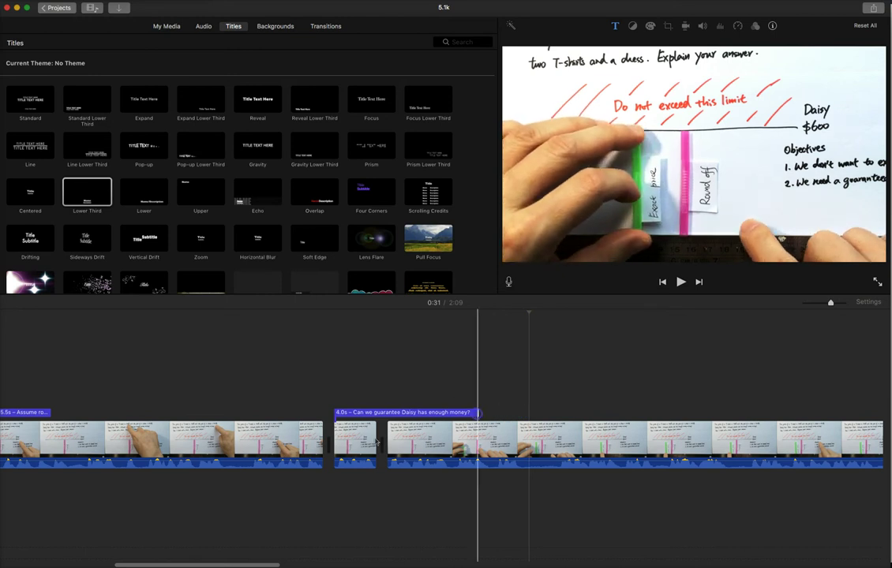
click(299, 440)
key(space)
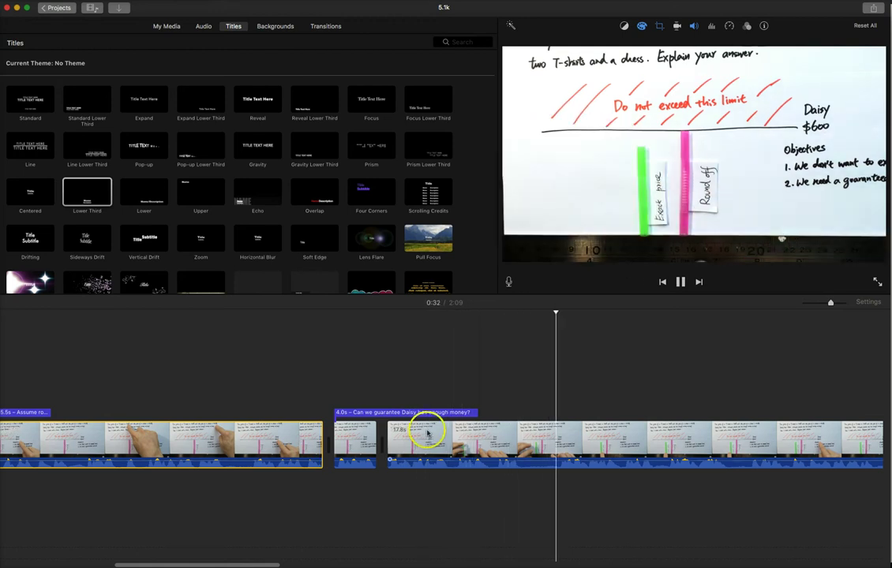
scroll(513, 447, right, 5)
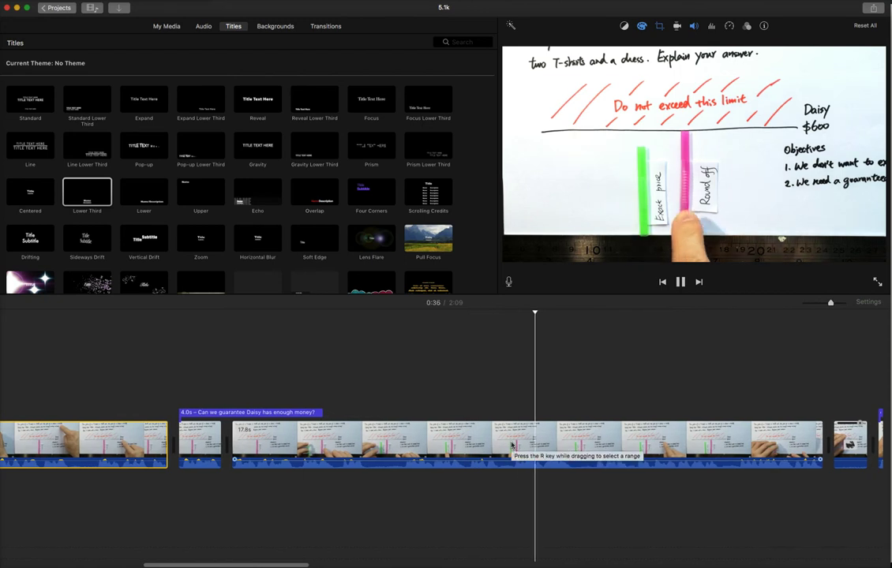
scroll(512, 446, right, 8)
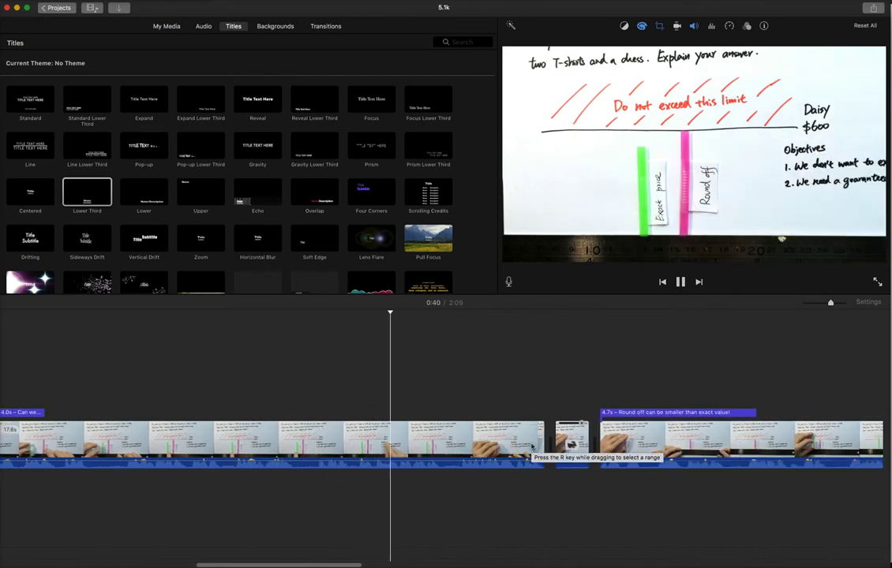
Step: Paste the same crop onto the 0.3 s clip and play across its cuts from the end of the 17.8 s clip
click(582, 444)
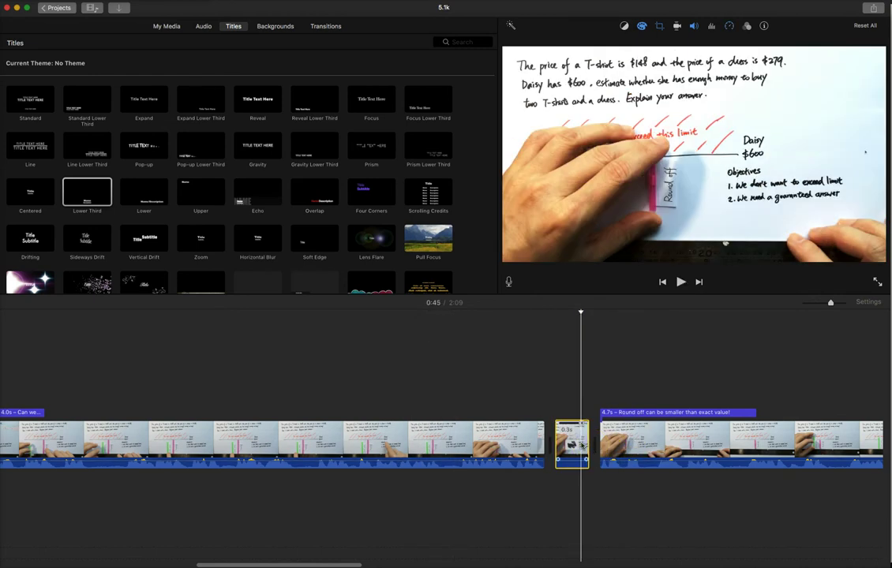
click(523, 438)
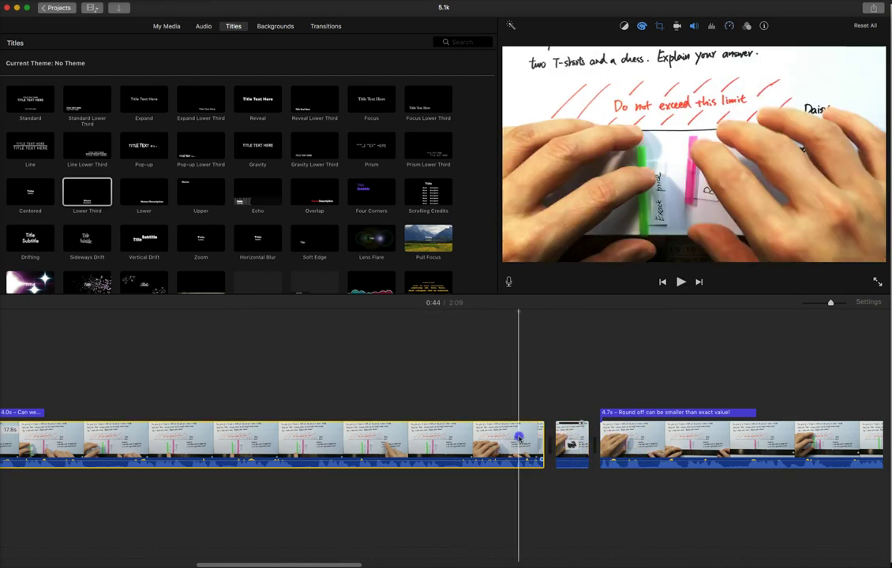
click(560, 438)
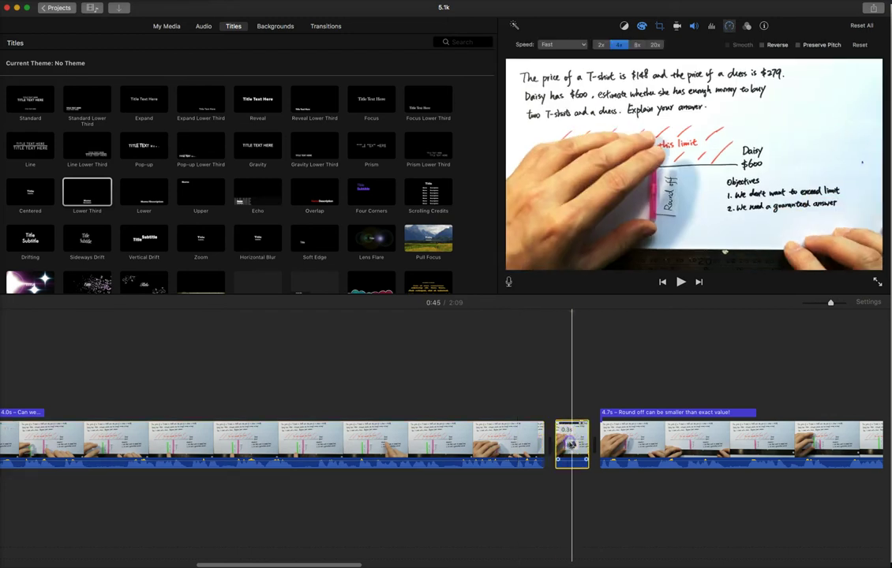
click(10, 2)
mouse_move(11, 27)
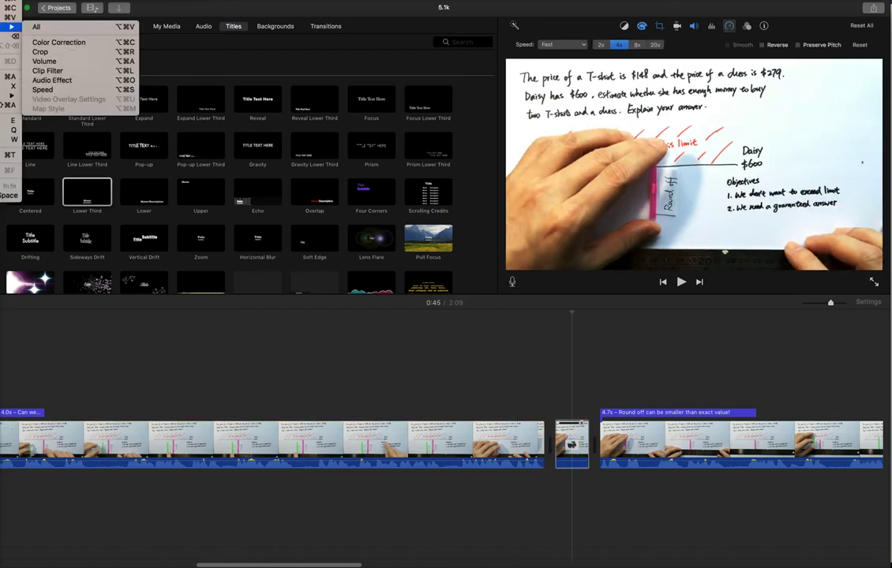
click(41, 52)
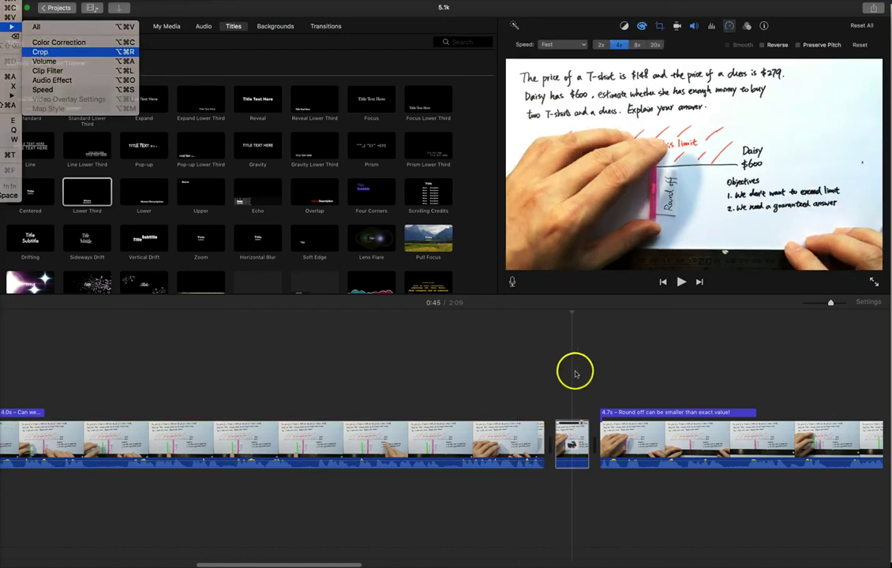
click(519, 434)
key(space)
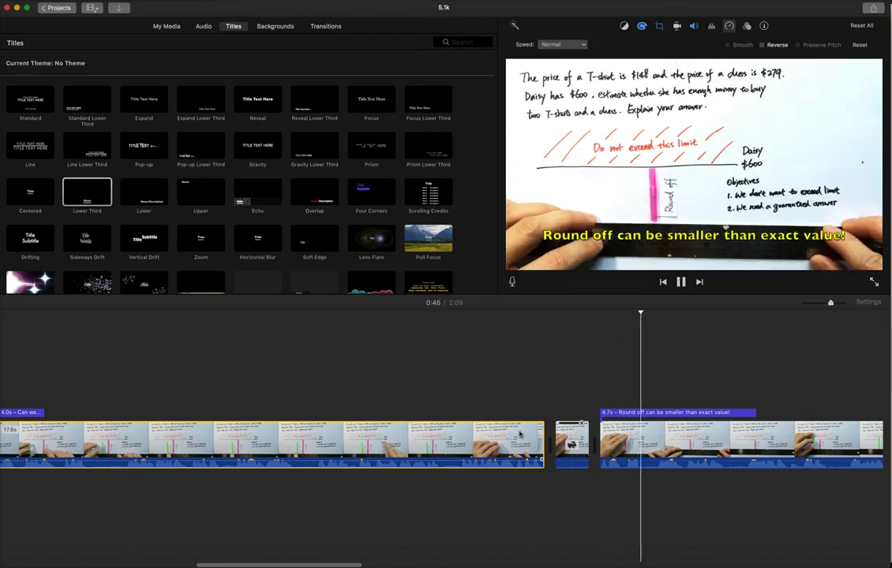
Step: Paste the same crop onto the 1.4 m clip and play into it from the end of the 17.8 s clip
scroll(538, 434, right, 2)
click(538, 434)
scroll(537, 434, right, 3)
click(509, 439)
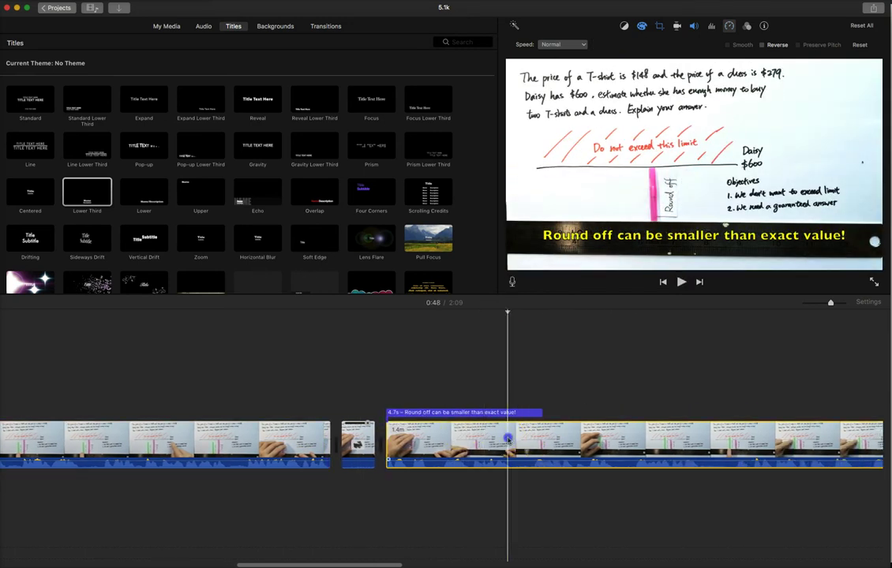
key(space)
click(325, 438)
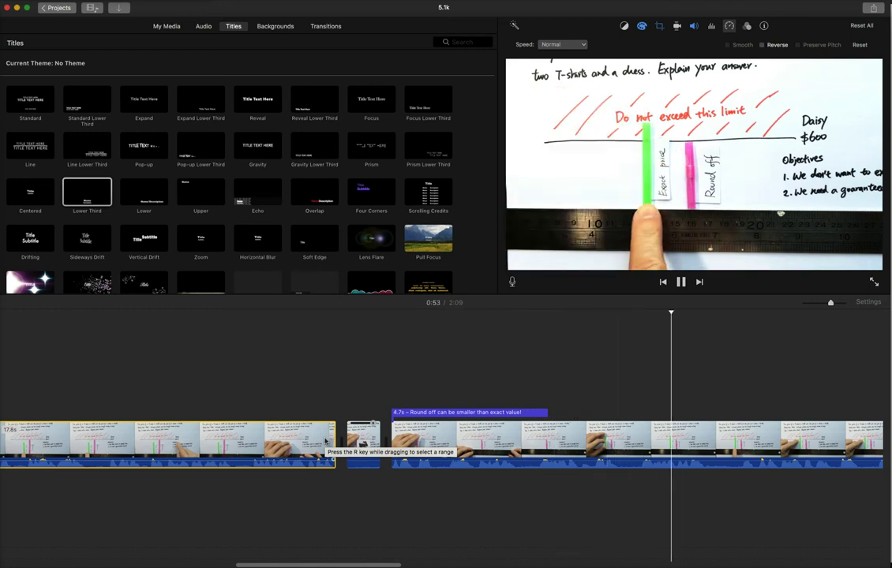
Step: Play through the cropped 1.4 m clip to about 1:04, then replay the passage around 1:00 to locate a cutting point
scroll(354, 441, right, 5)
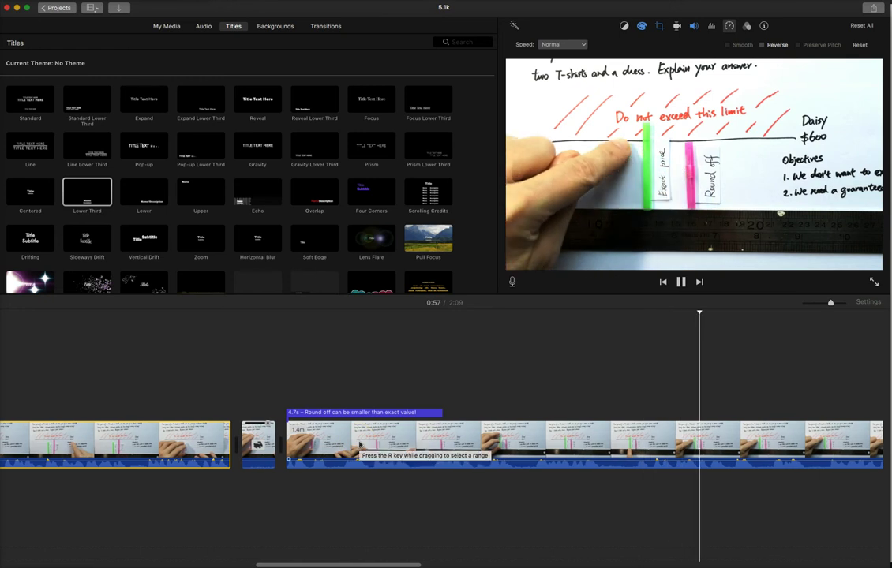
scroll(359, 444, right, 5)
scroll(359, 444, right, 1)
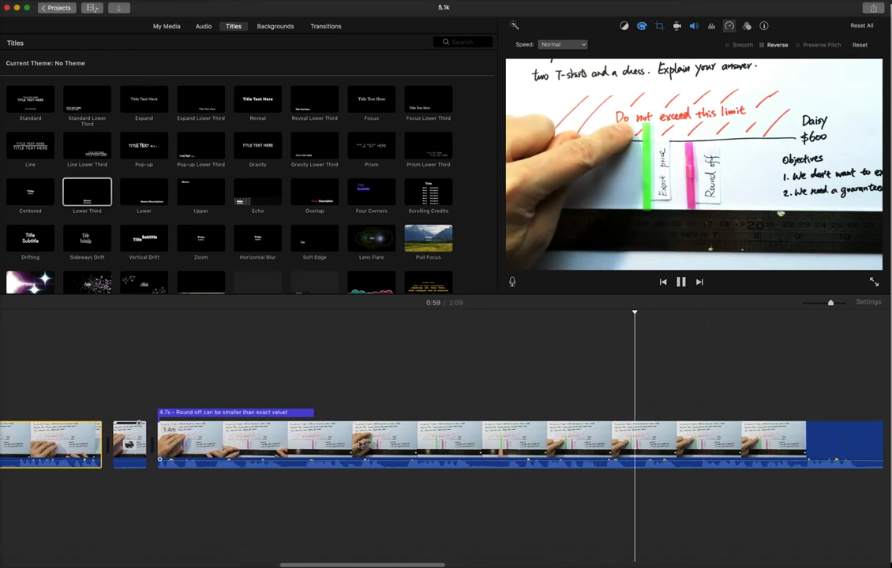
scroll(359, 444, right, 2)
scroll(359, 444, right, 3)
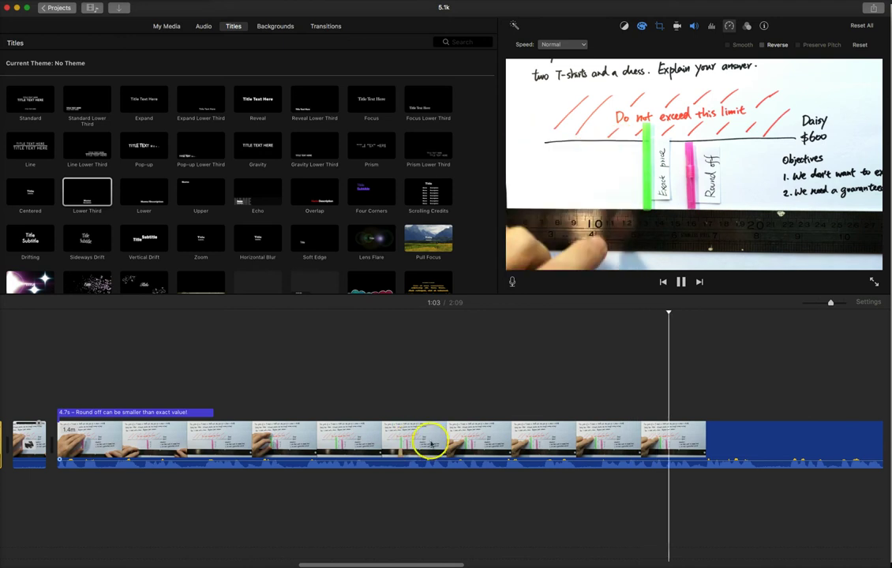
key(space)
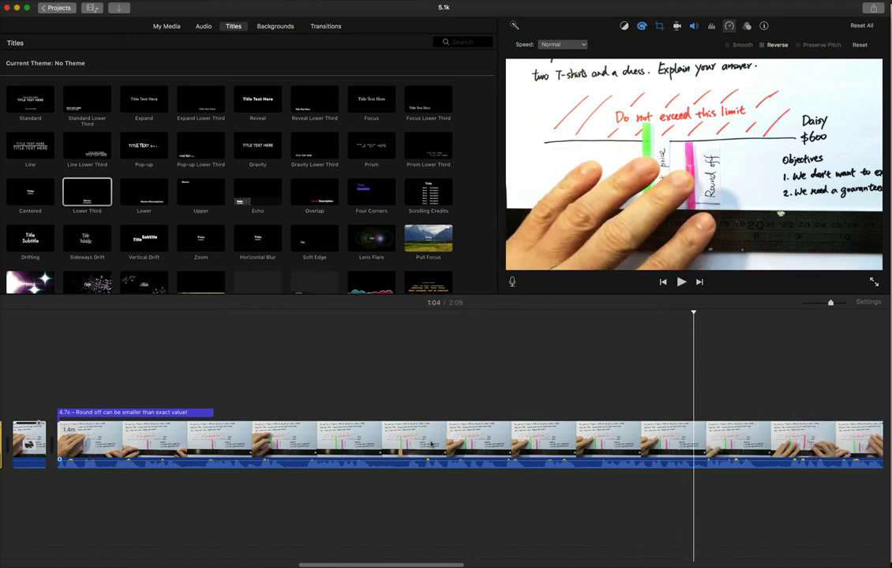
click(457, 446)
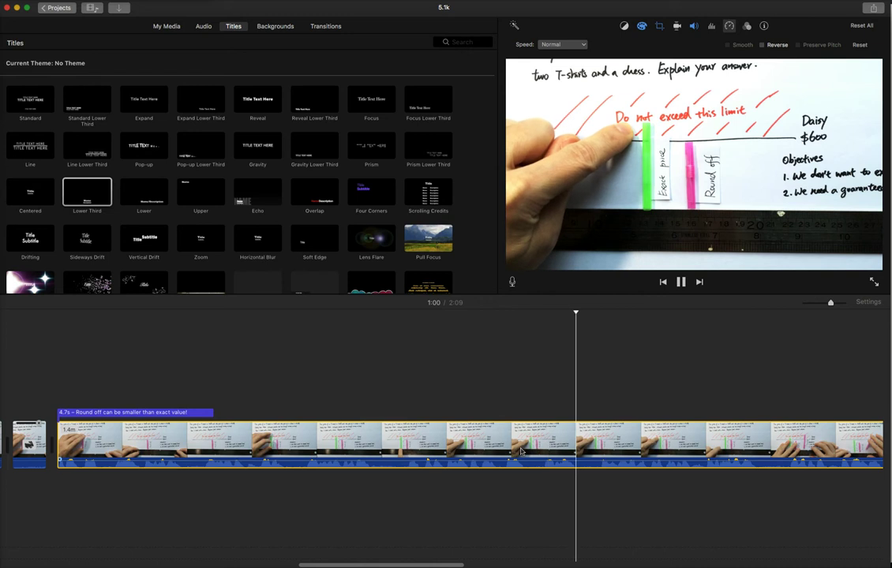
Step: Split the 1.4 m clip at about 1:00 and 1:01, delete the short piece between, and play across the cut
click(523, 450)
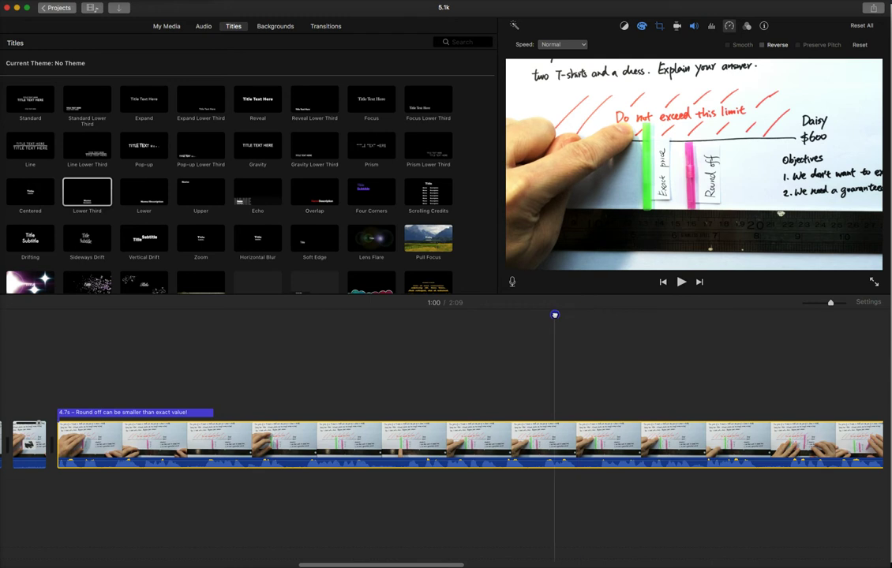
key(super+b)
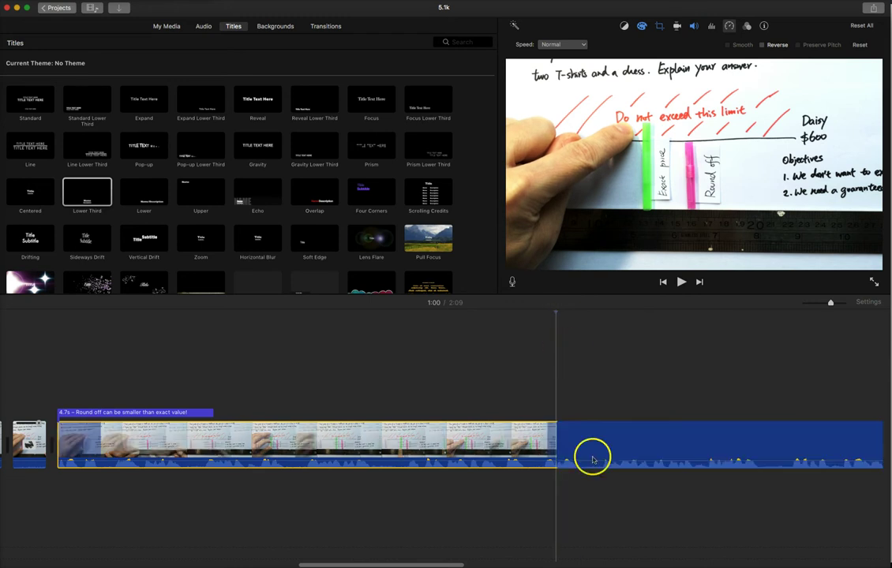
click(598, 451)
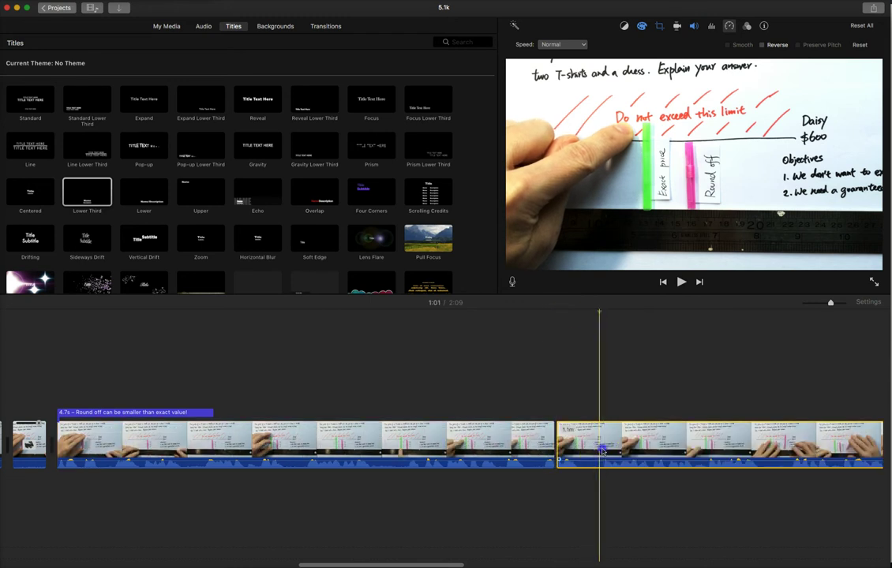
key(super+b)
key(BackSpace)
click(519, 438)
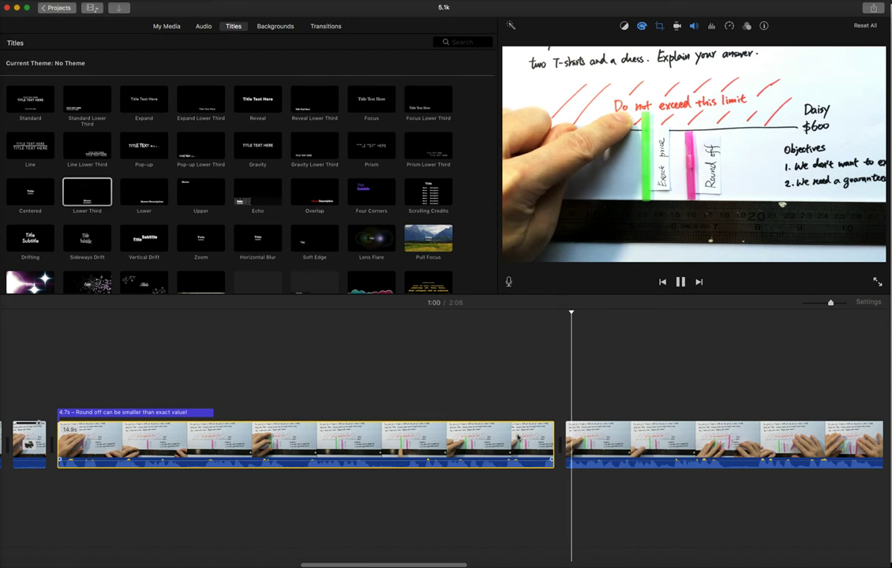
Step: Play through the 1.1 m clip and split it at about 1:10, where both hands cover the strips
scroll(518, 437, right, 5)
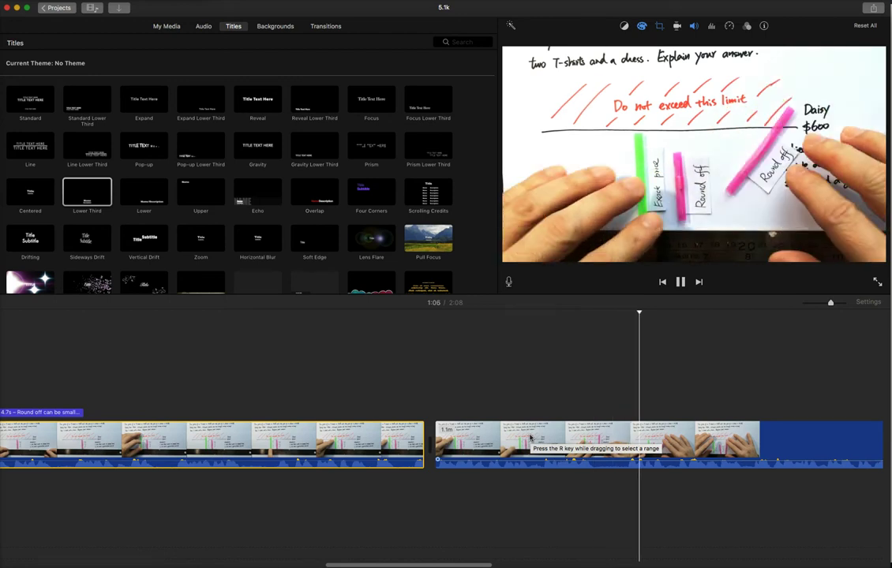
scroll(531, 439, right, 5)
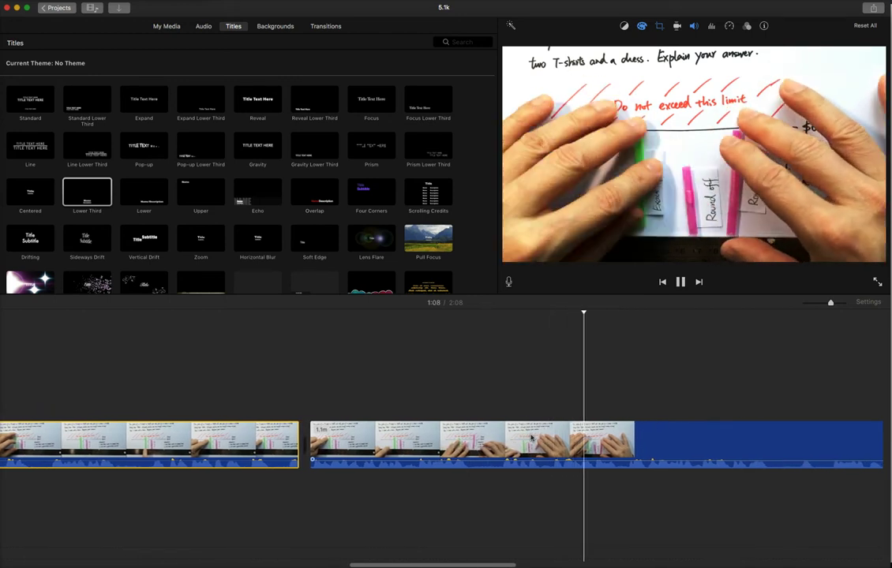
scroll(530, 438, right, 3)
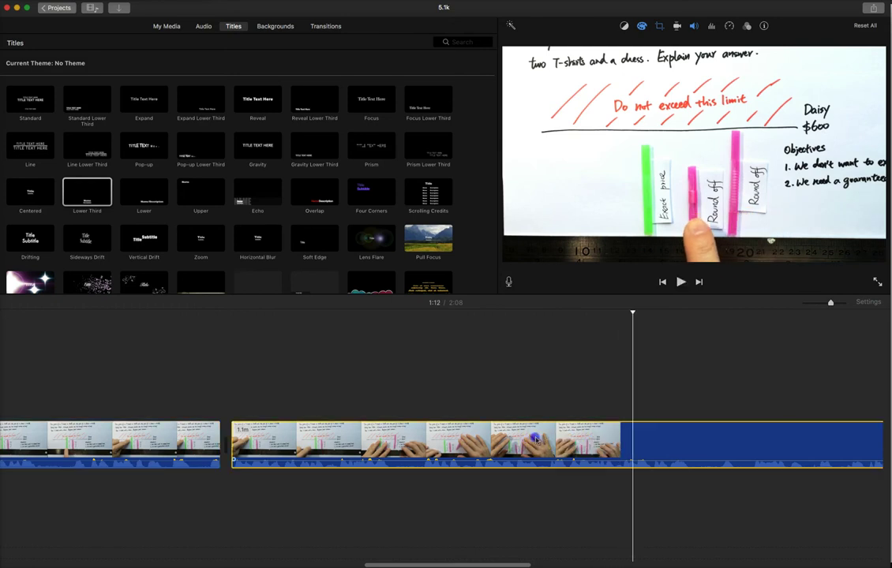
click(542, 439)
key(space)
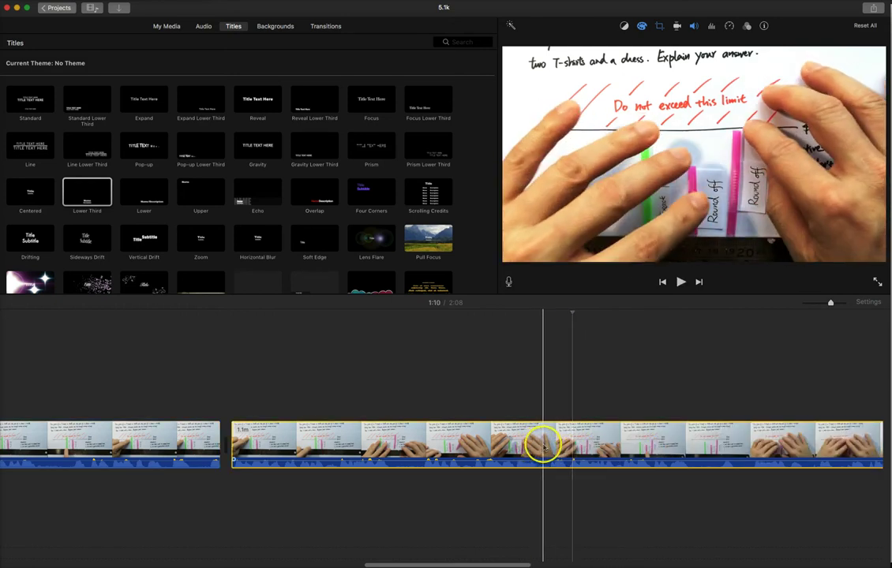
key(super+b)
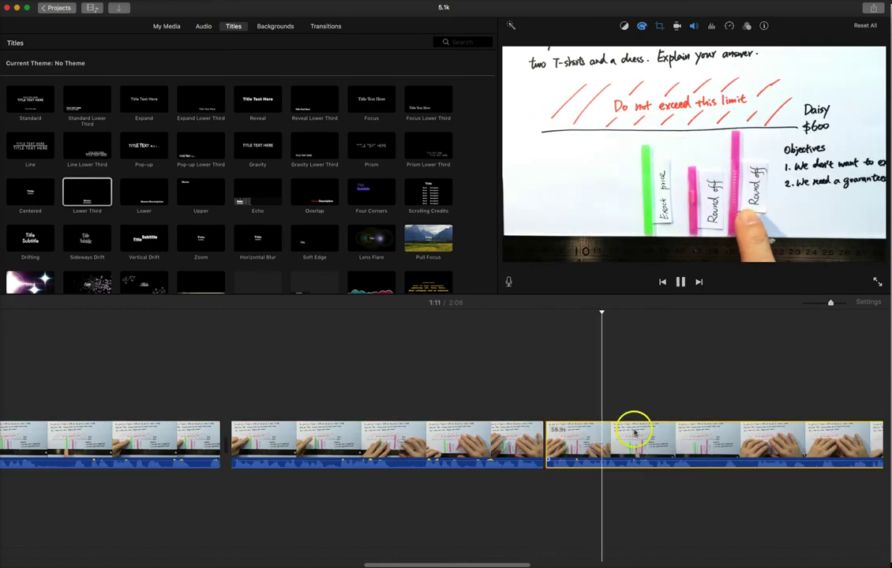
Step: Split the 58.9 s clip at about 1:15, delete its first piece, and play back across the cuts from the 14.9 s clip
scroll(659, 438, right, 4)
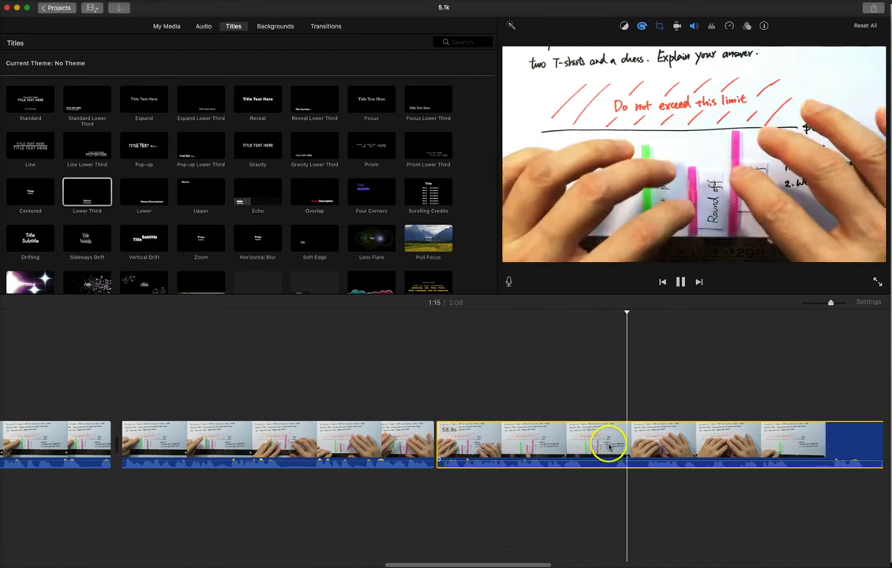
key(space)
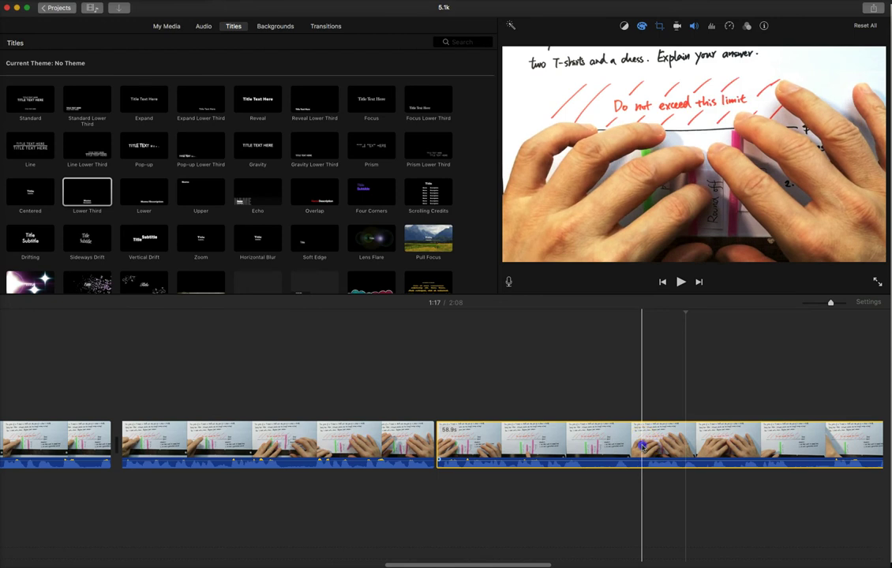
key(super+b)
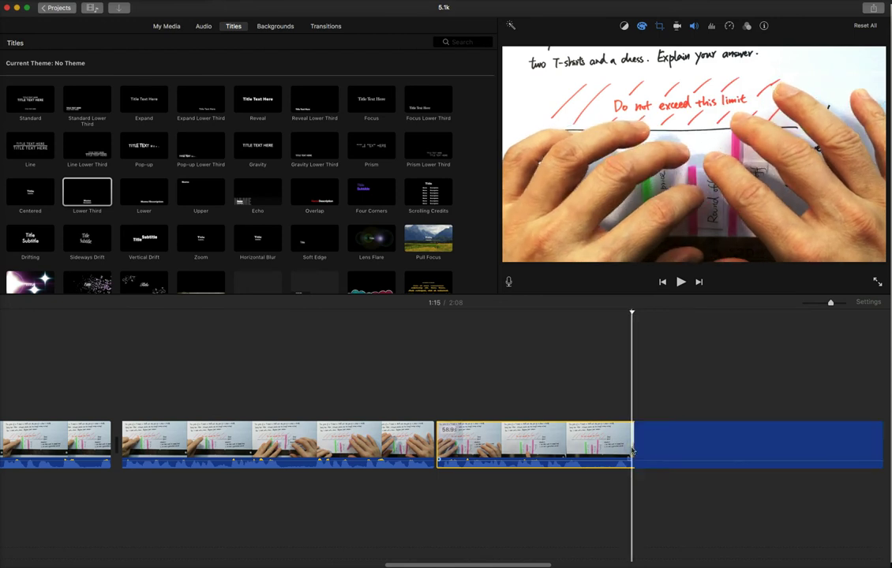
click(595, 448)
key(BackSpace)
click(413, 448)
key(space)
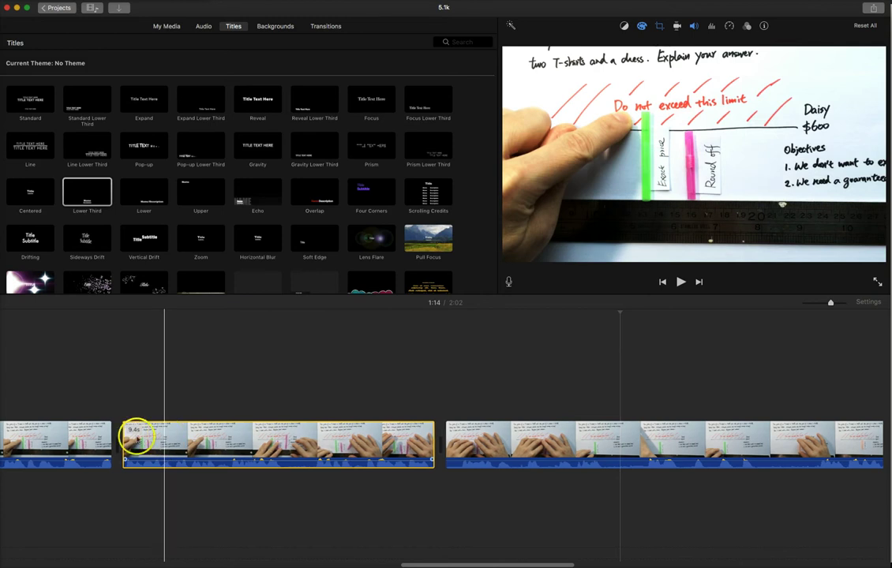
scroll(136, 436, left, 5)
click(197, 440)
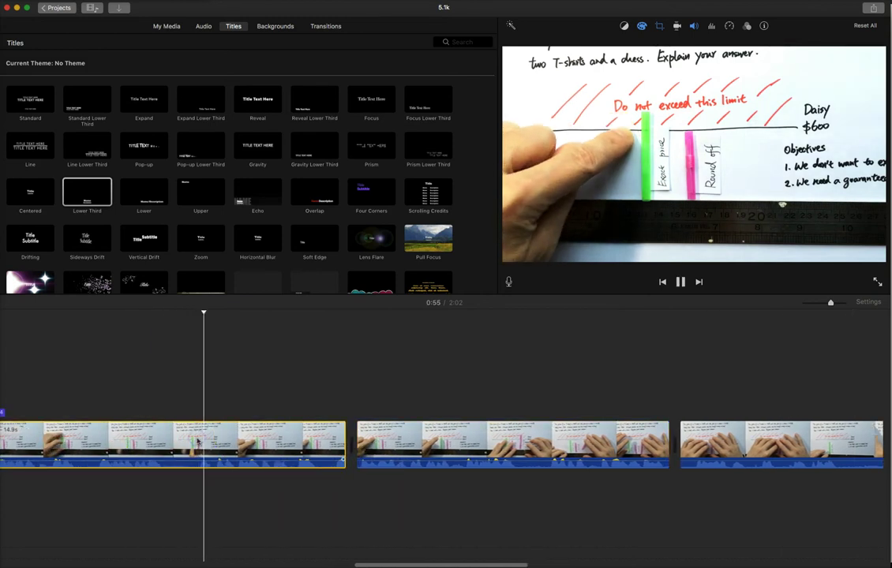
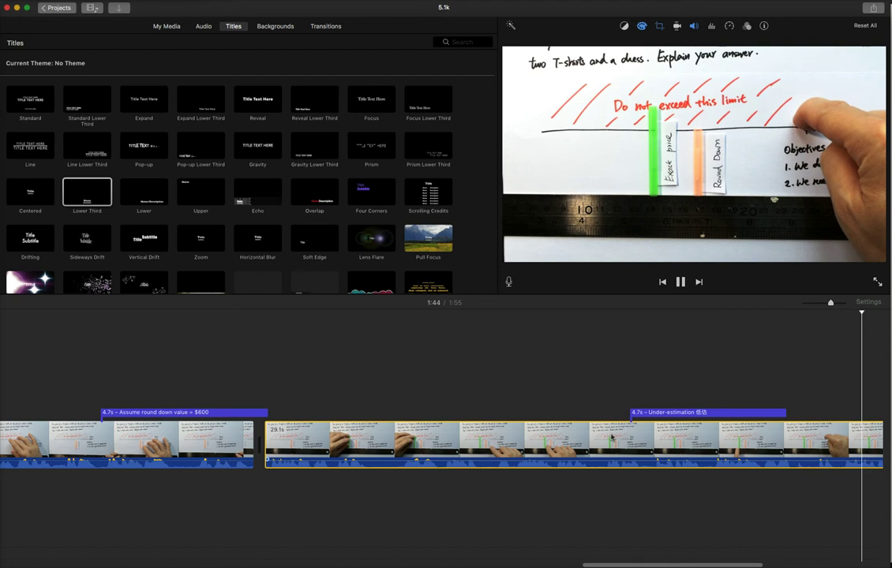
Step: Replay the 29.1 s clip from before the "Under-estimation 低估" title and check the passages following it up to about 1:51
key(space)
scroll(579, 459, right, 10)
click(239, 455)
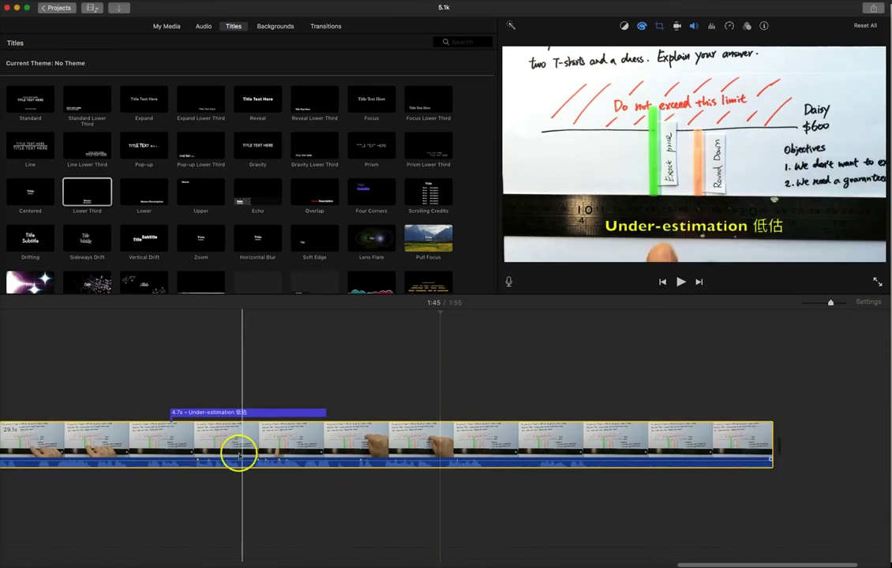
click(155, 436)
key(space)
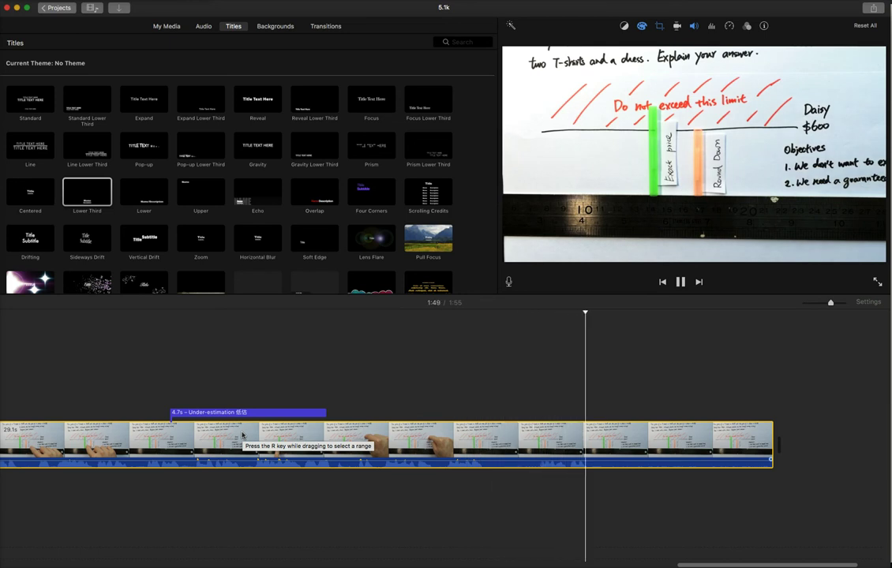
click(441, 433)
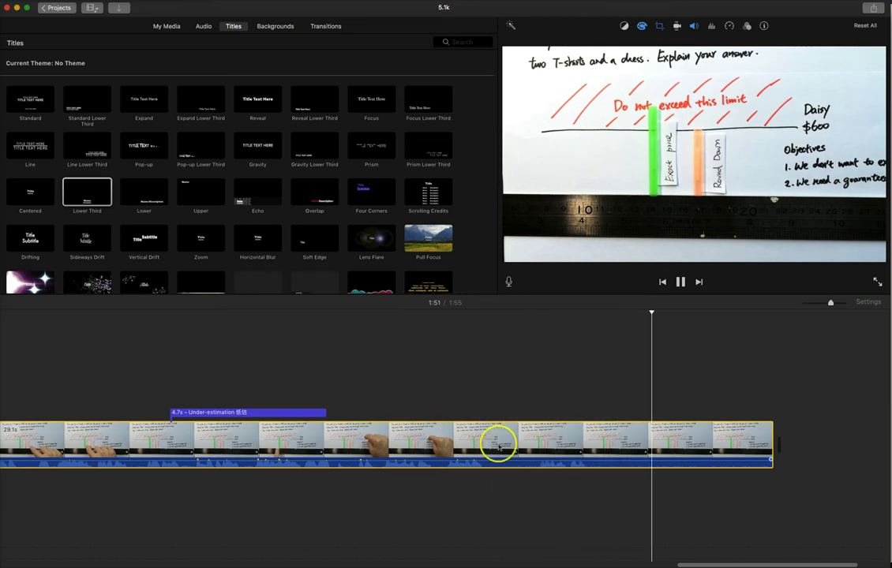
click(395, 439)
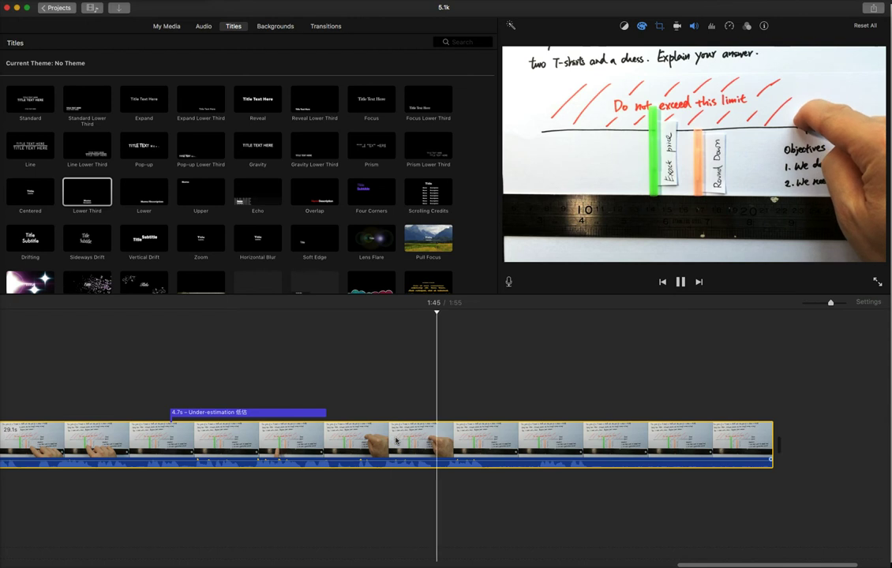
key(space)
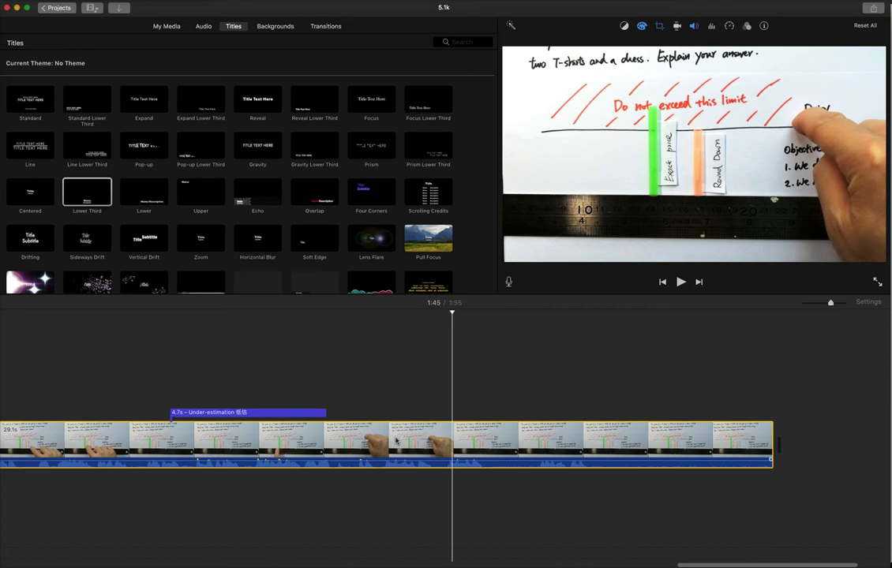
key(space)
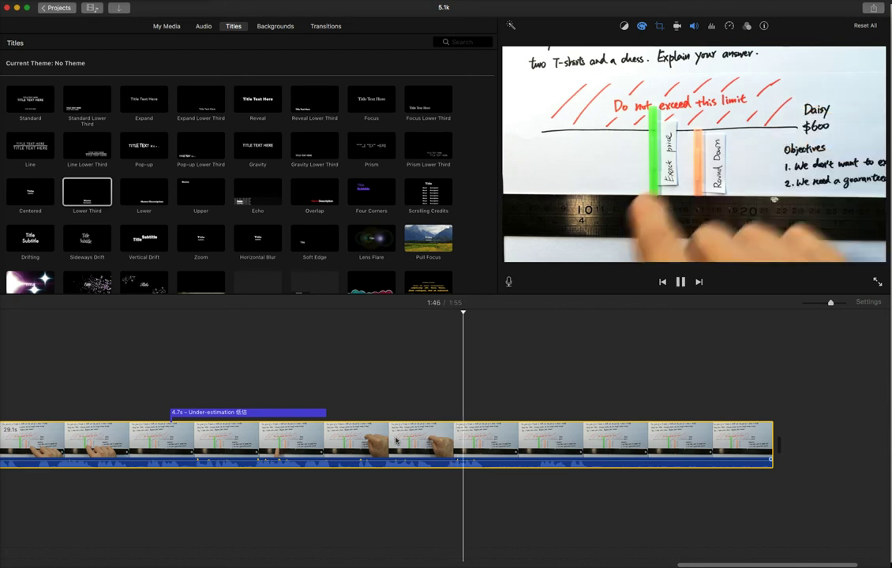
click(504, 442)
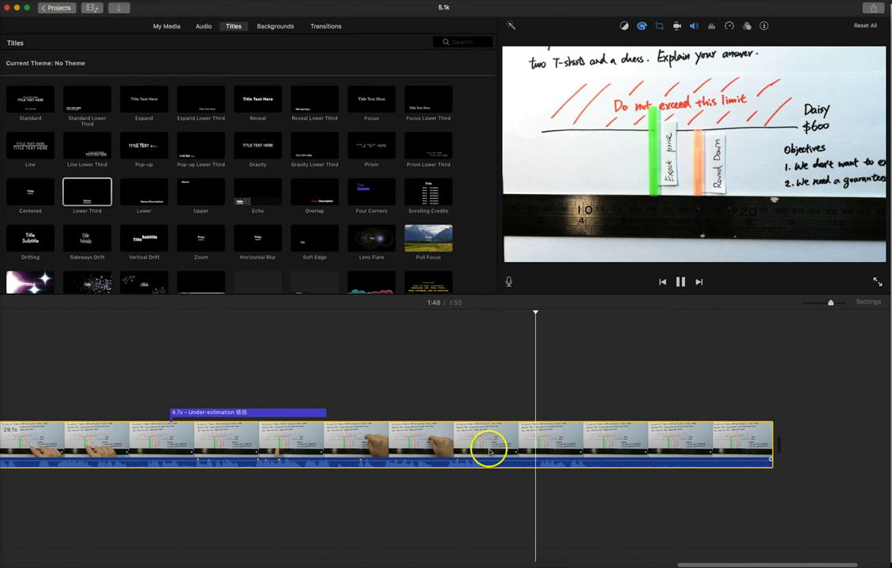
Step: Split the 29.1 s clip at about 1:46 and again shortly after it, and delete the short piece between the cuts
key(super+b)
click(526, 446)
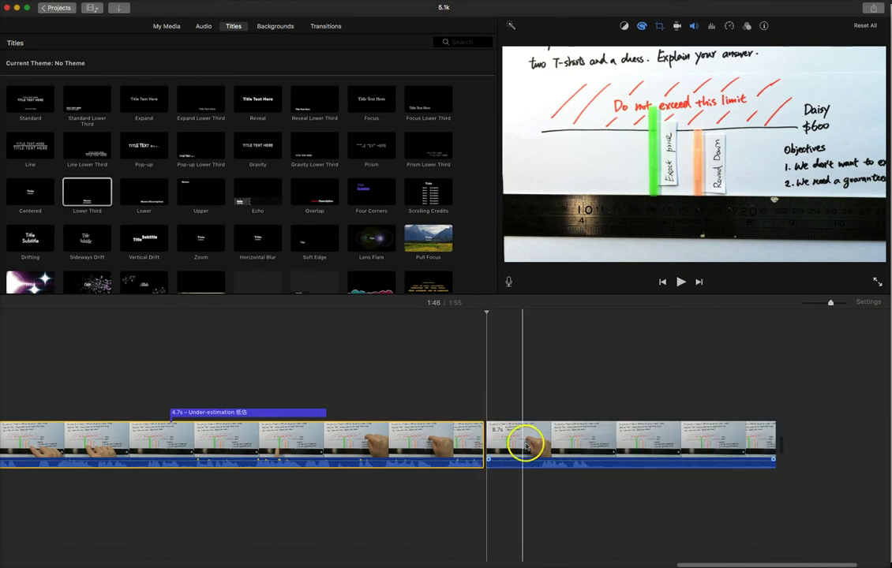
click(538, 445)
key(super+b)
click(516, 442)
key(Delete)
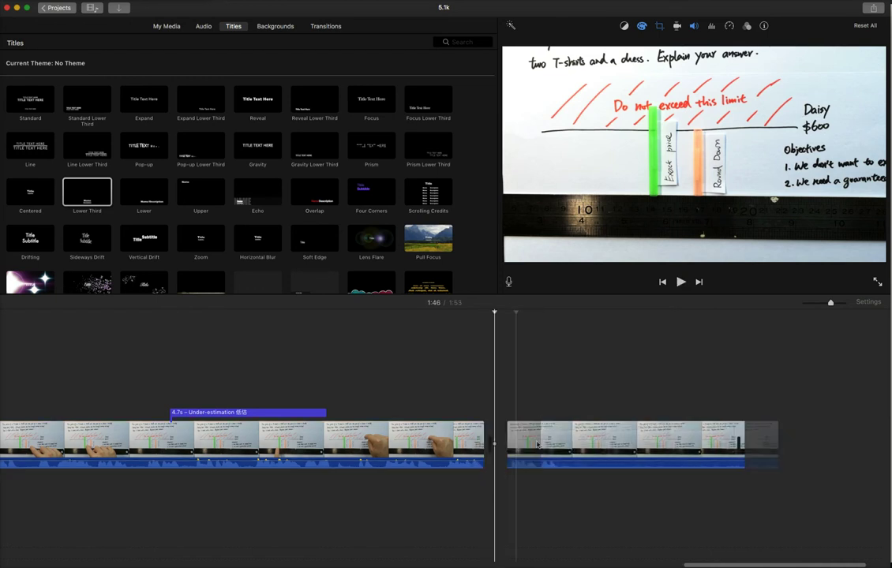
Step: Split the final clip at about 1:48, delete its 5.5 s remainder, and play across the cut to the end
click(551, 444)
key(super+b)
click(603, 439)
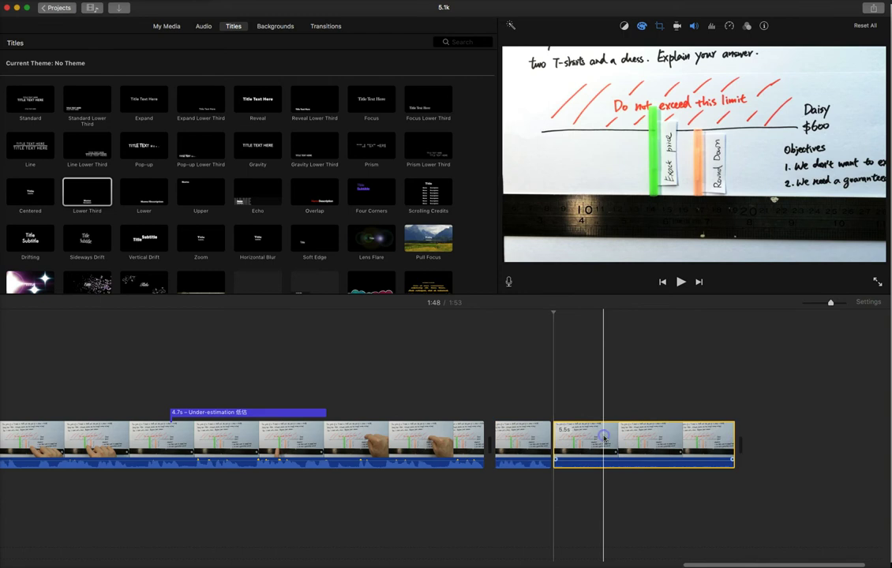
key(Delete)
click(381, 446)
key(space)
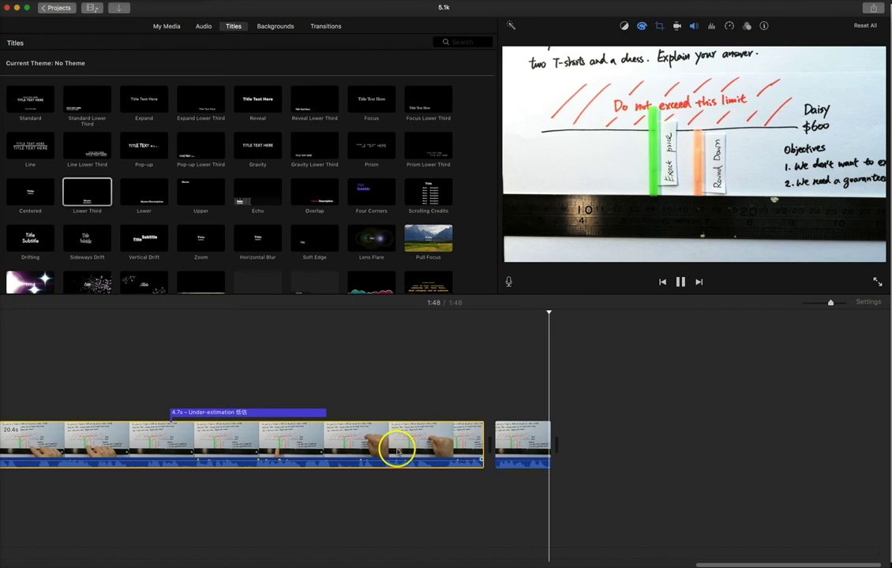
click(629, 360)
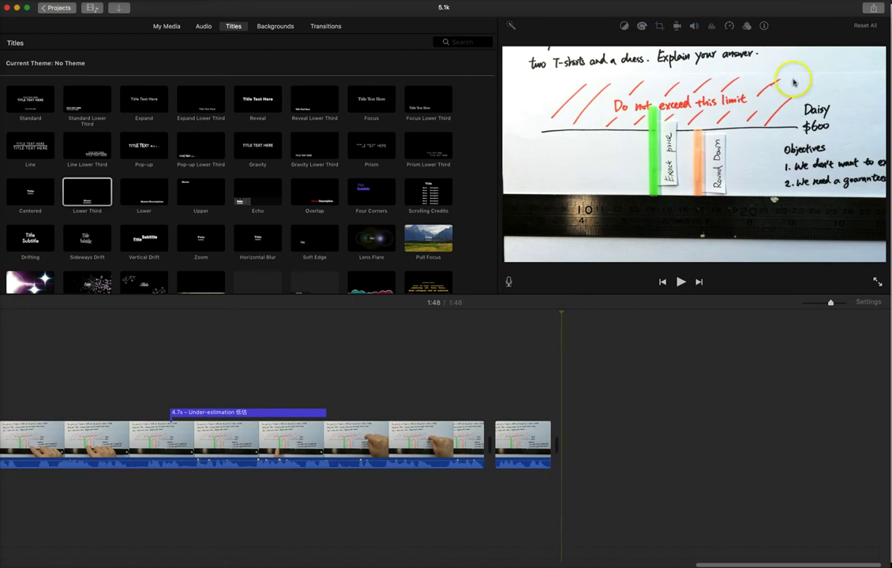
Step: Switch to Finder and add IMG_1848.MOV from Downloads to the end of the project timeline
key(super+Tab)
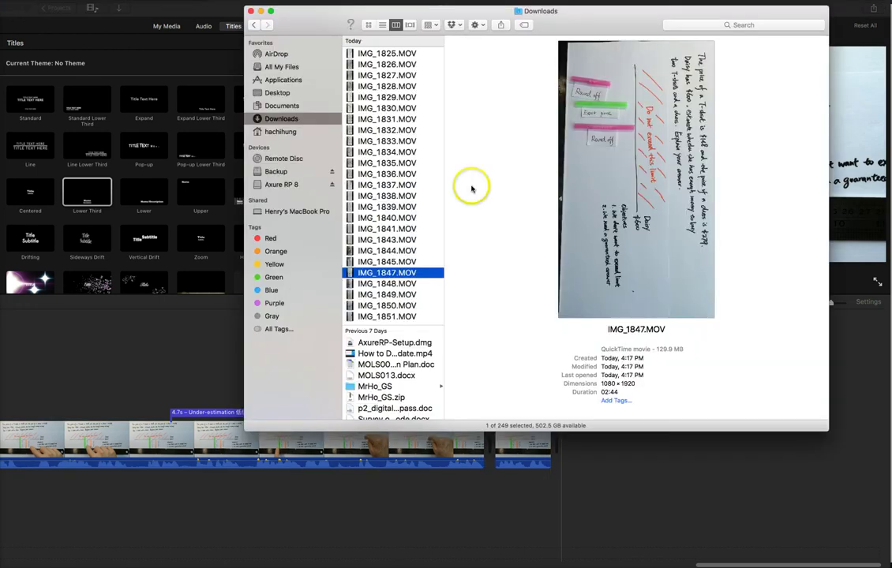
click(416, 285)
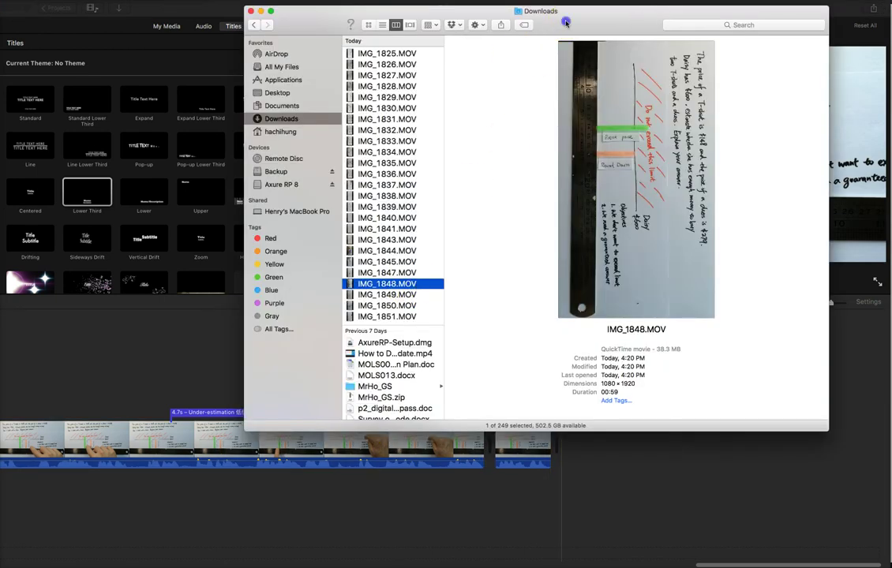
drag(565, 23, 504, 0)
drag(337, 251, 620, 446)
Step: Copy the adjustments of the 20.4 s clip and paste all of them onto the newly added clip
click(458, 436)
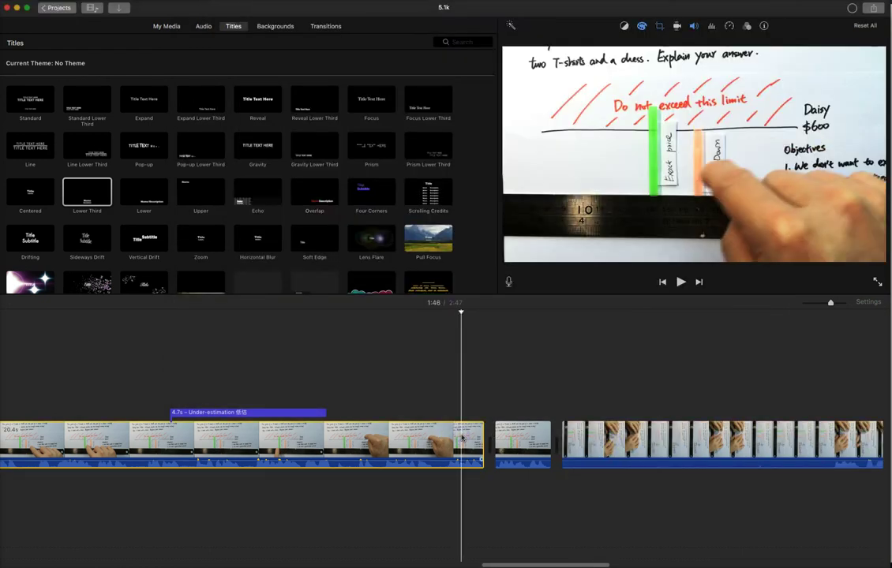
click(644, 443)
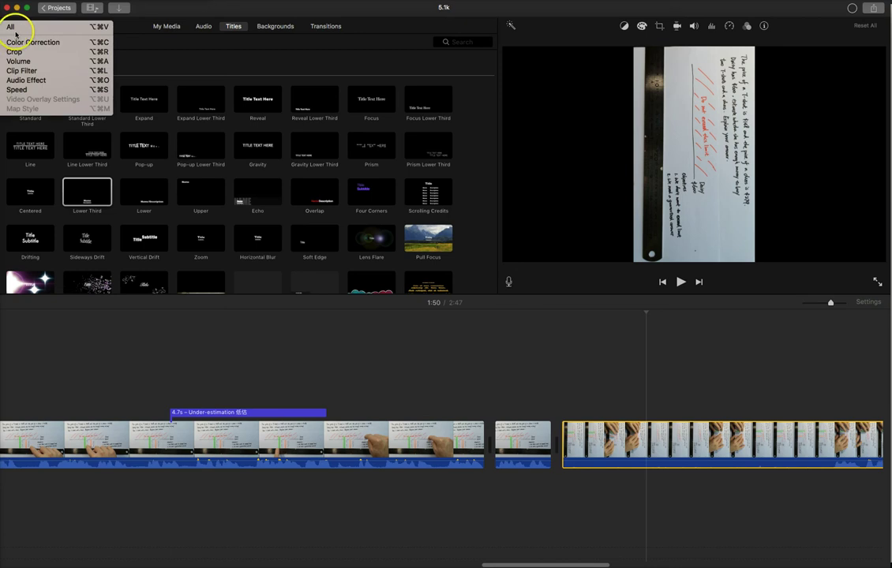
click(18, 30)
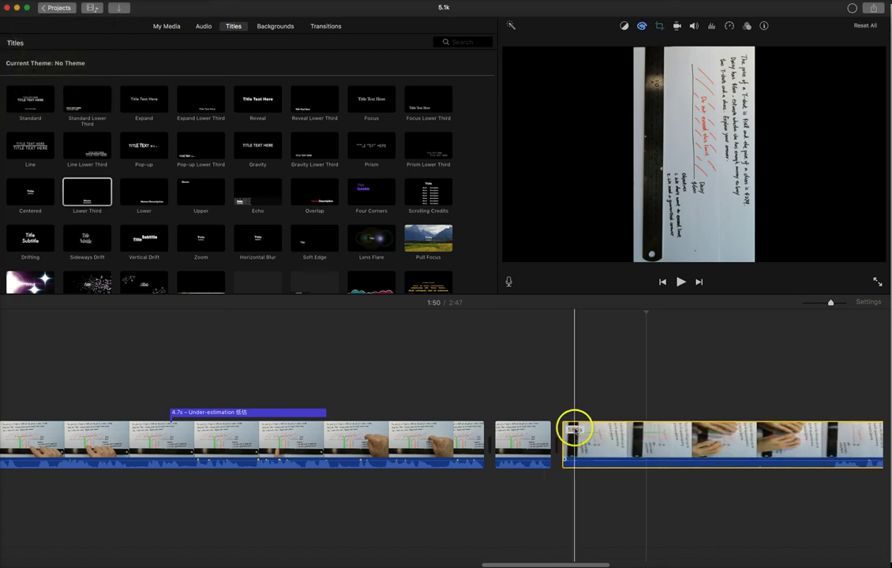
Step: Split the 58.6 s clip at about 1:56, delete its first piece, and play back across the new start
scroll(683, 447, right, 2)
scroll(684, 447, right, 4)
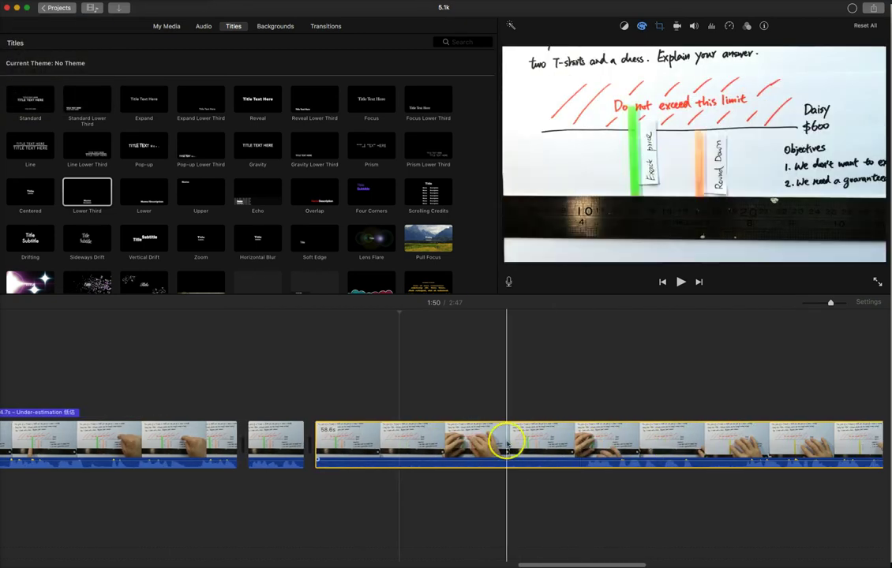
click(585, 446)
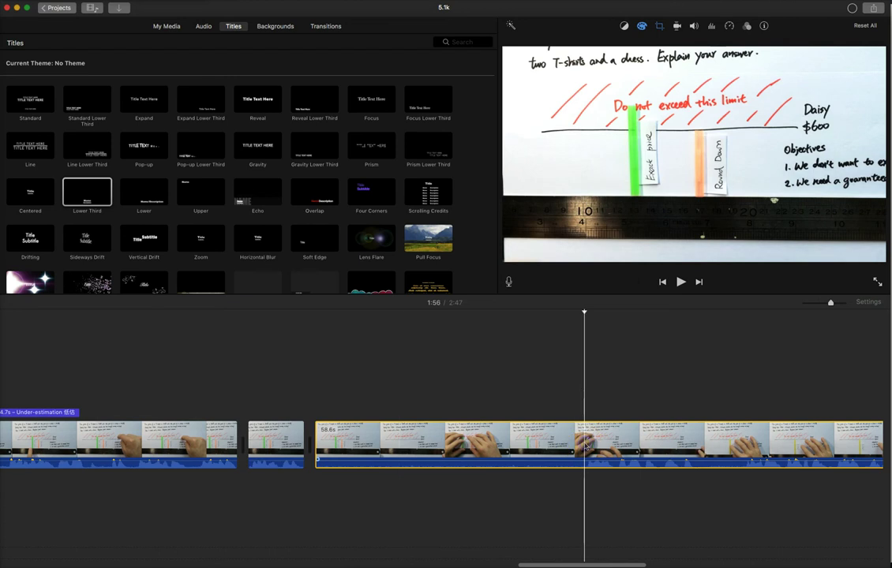
key(super+b)
click(328, 443)
key(Delete)
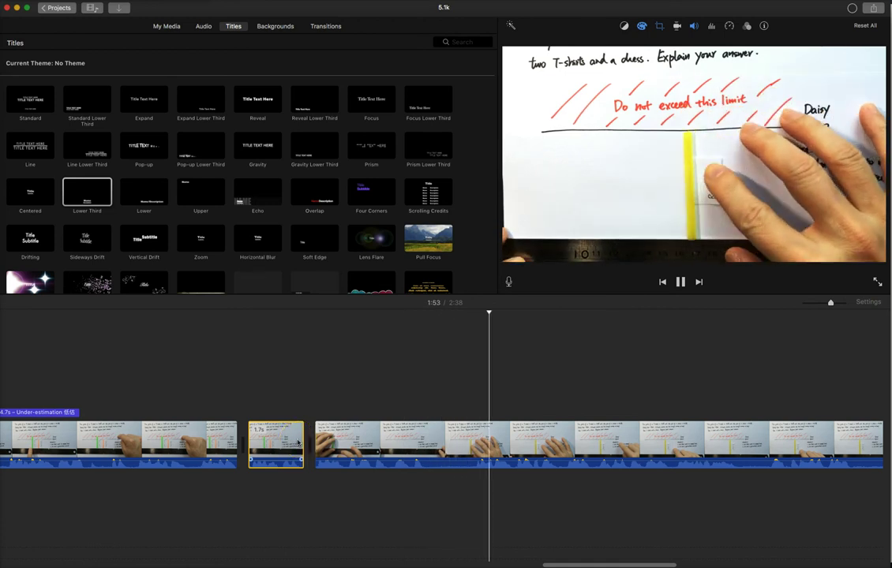
key(space)
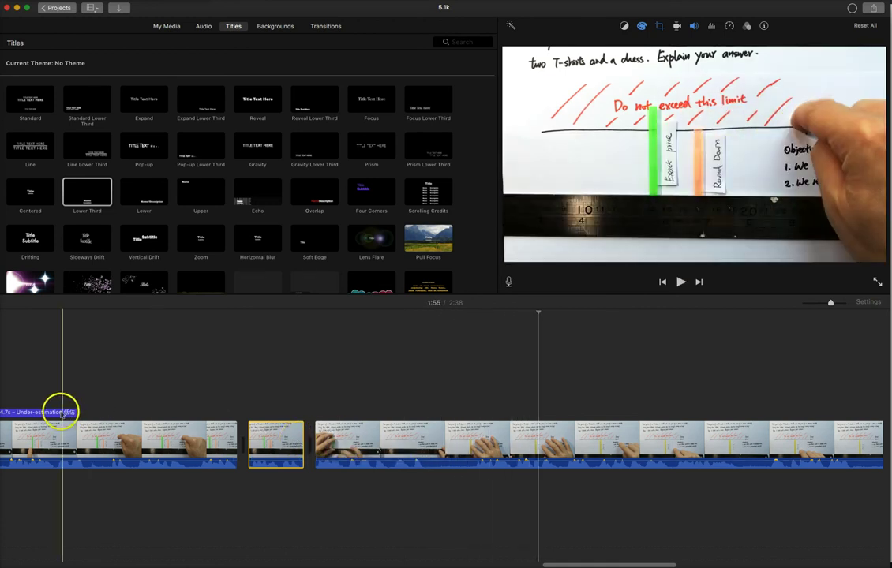
Step: Copy the "Assume round down value = $600" title and paste it over the 50.5 s clip at about 1:54
scroll(67, 412, left, 10)
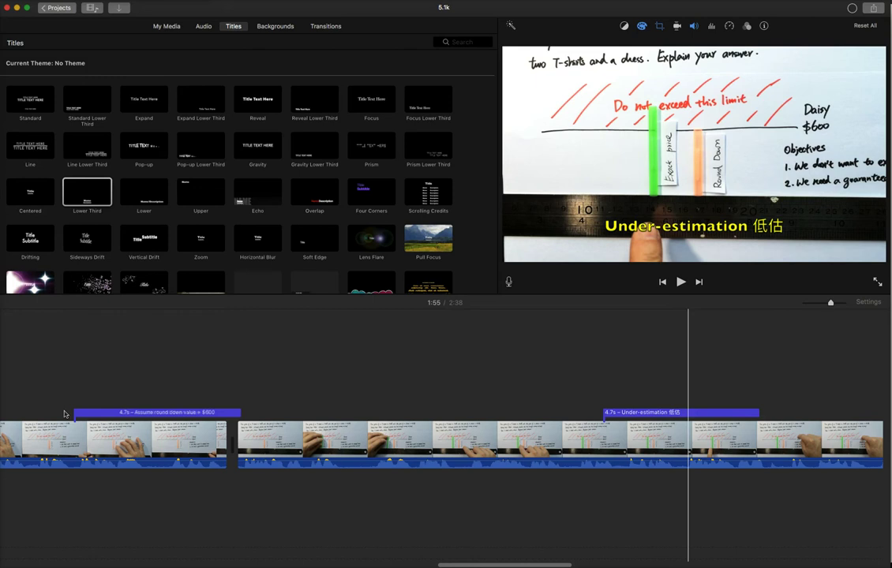
click(198, 412)
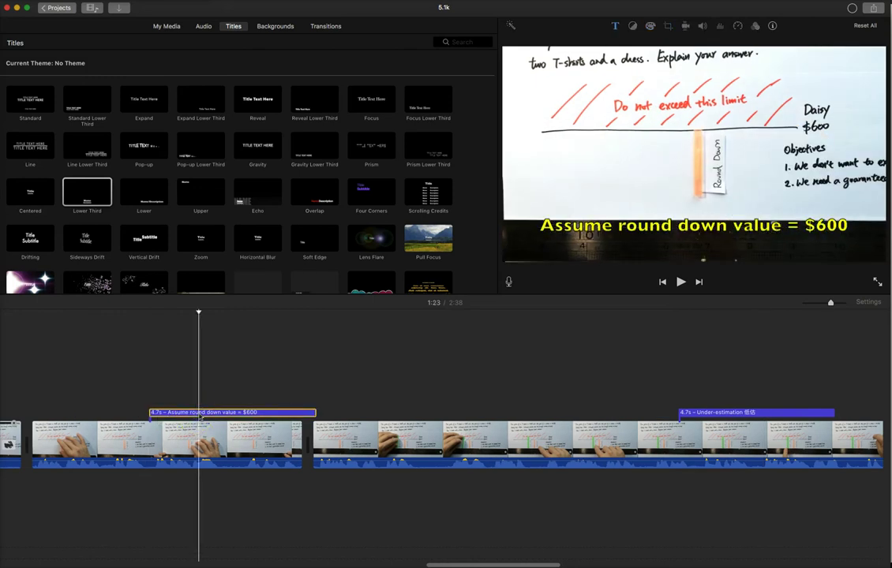
scroll(200, 416, right, 12)
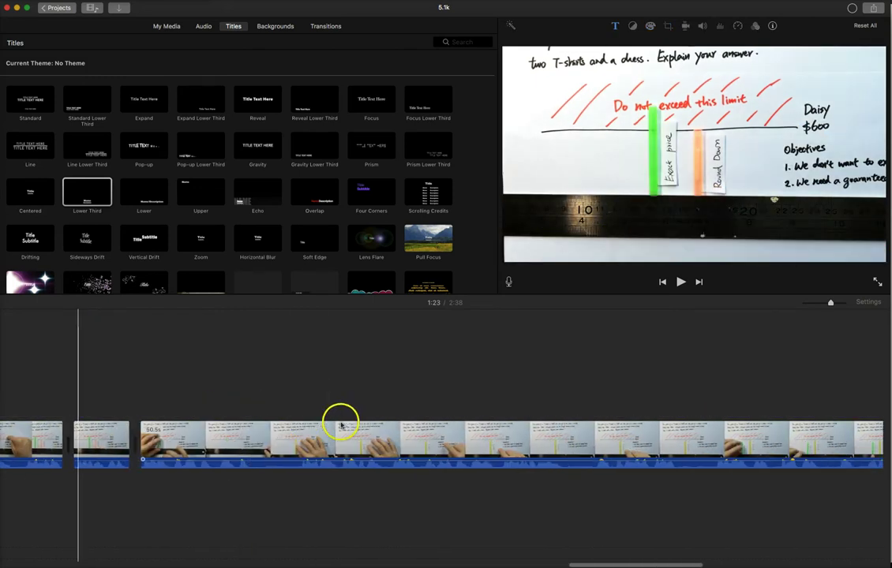
scroll(341, 425, left, 4)
click(321, 427)
key(space)
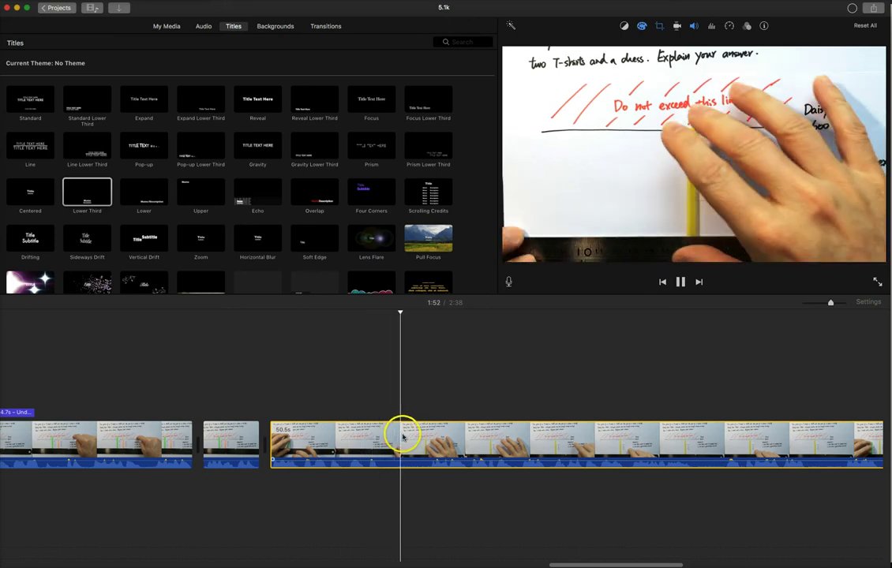
scroll(456, 442, right, 2)
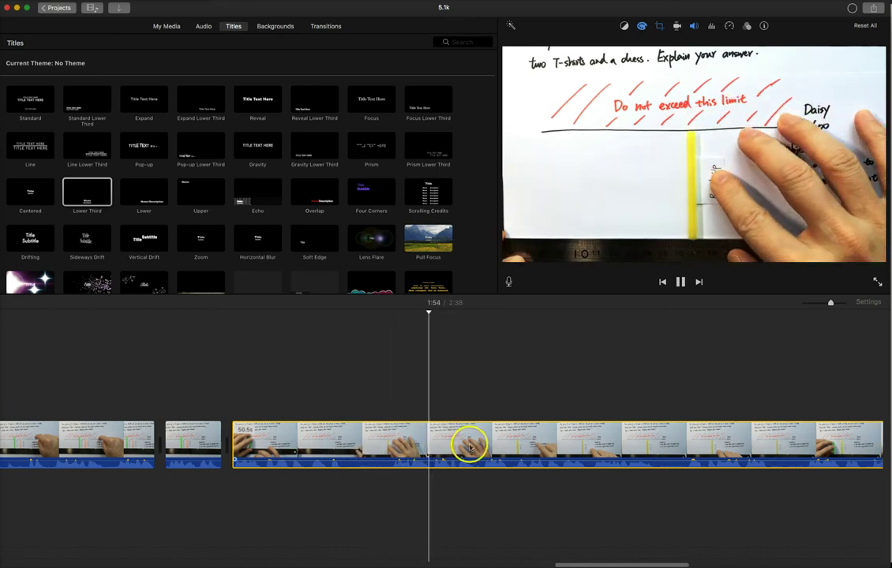
key(space)
click(432, 448)
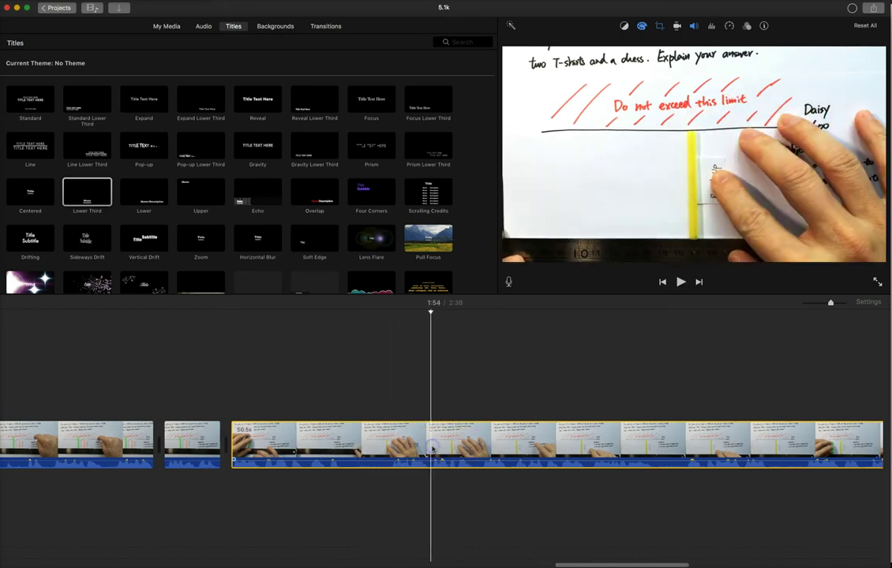
key(super+v)
Step: Change the pasted title's text to "Assume round up value = $600"
click(467, 412)
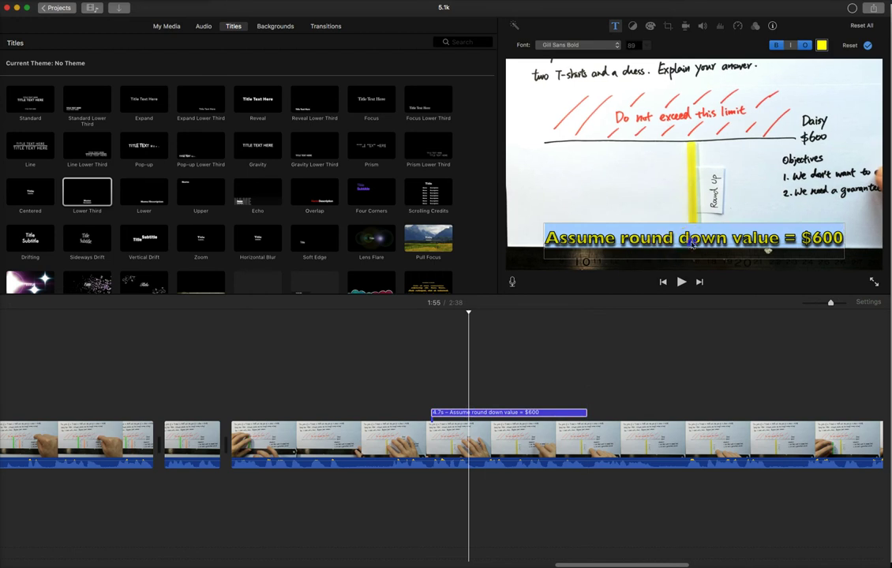
double_click(692, 239)
text(up)
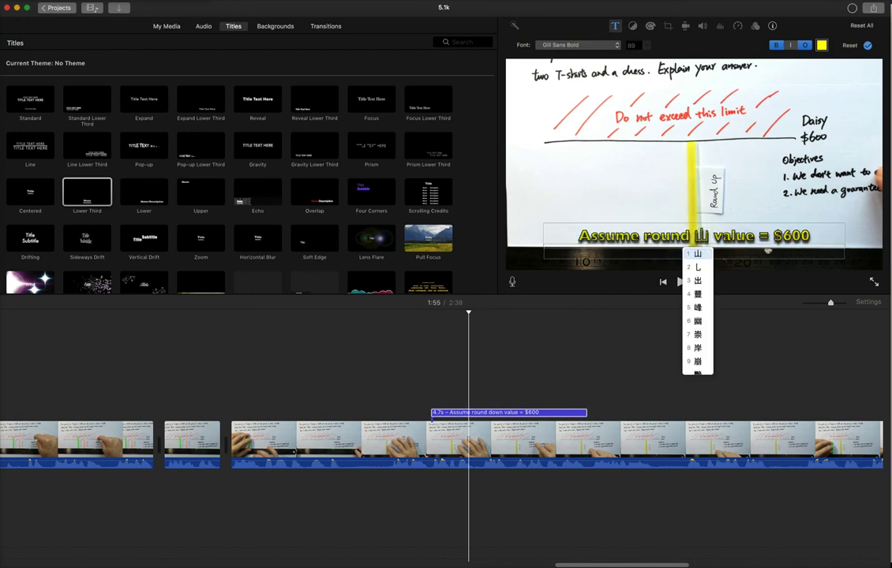
click(868, 45)
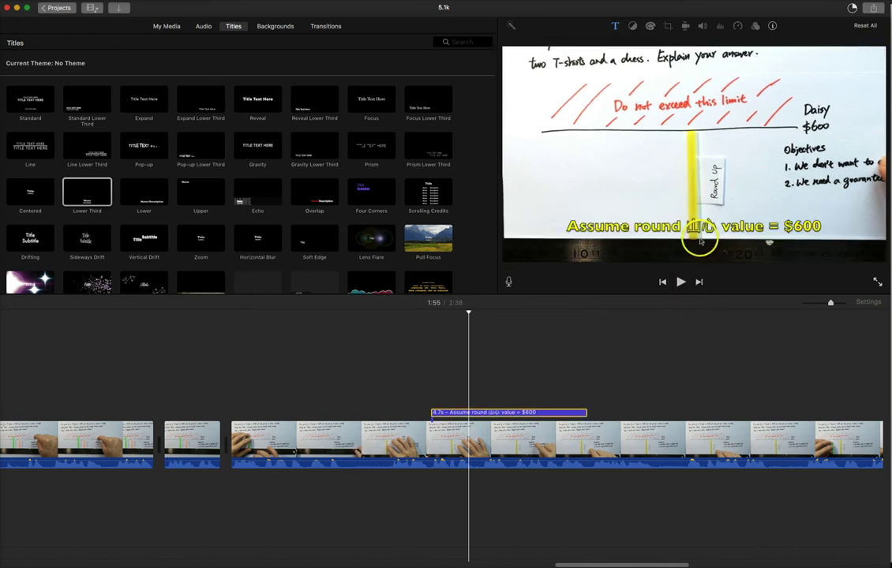
click(527, 412)
click(735, 245)
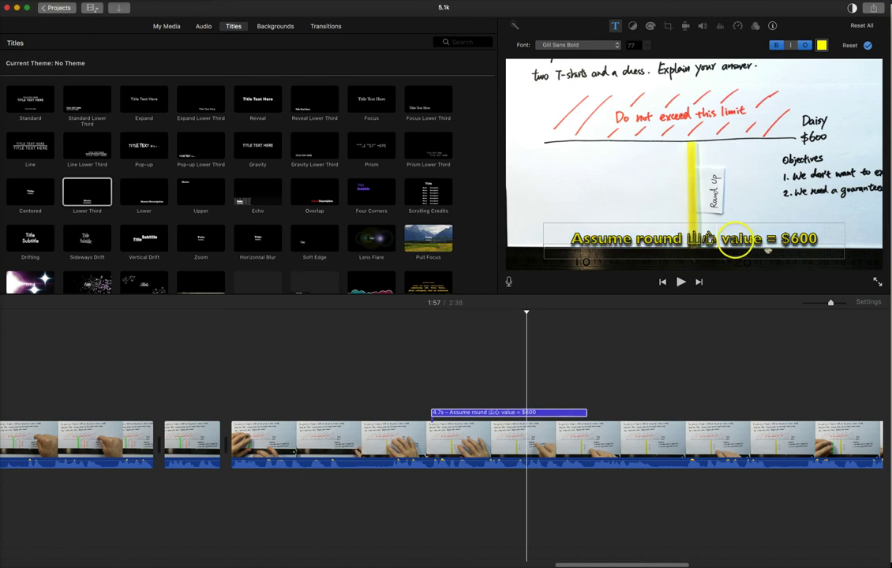
key(BackSpace)
key(BackSpace)
text(up)
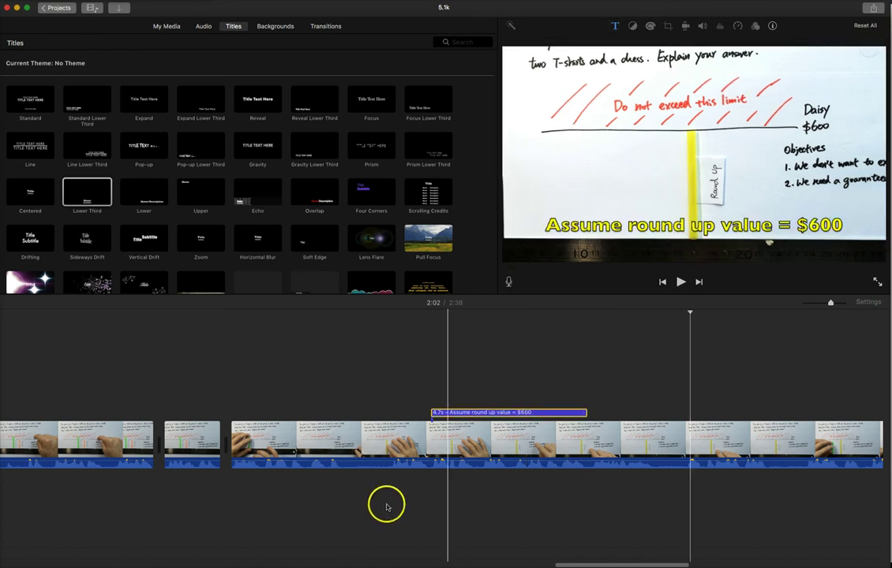
Step: Split the 50.5 s clip at about 1:51 and again before the title, isolating a 1.4 s piece between the cuts
click(342, 446)
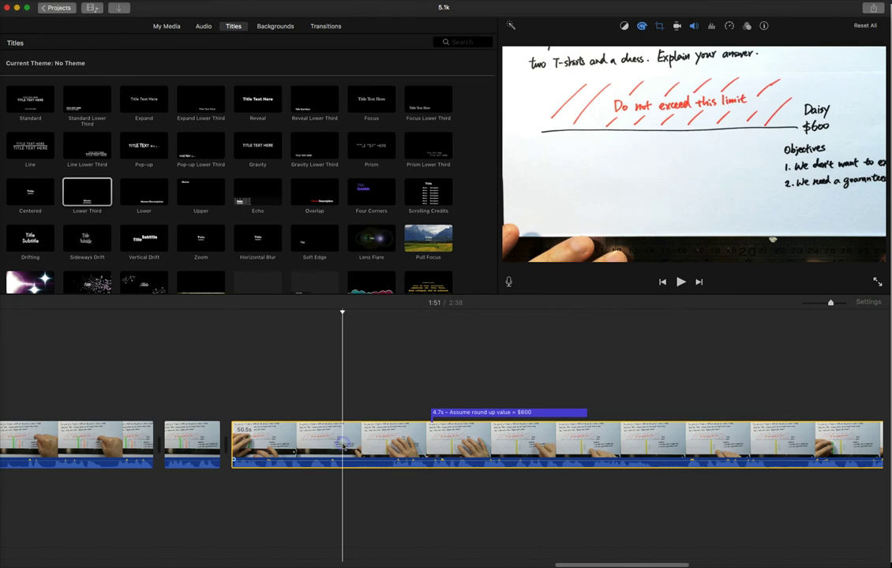
key(super+b)
click(392, 442)
key(super+b)
click(376, 442)
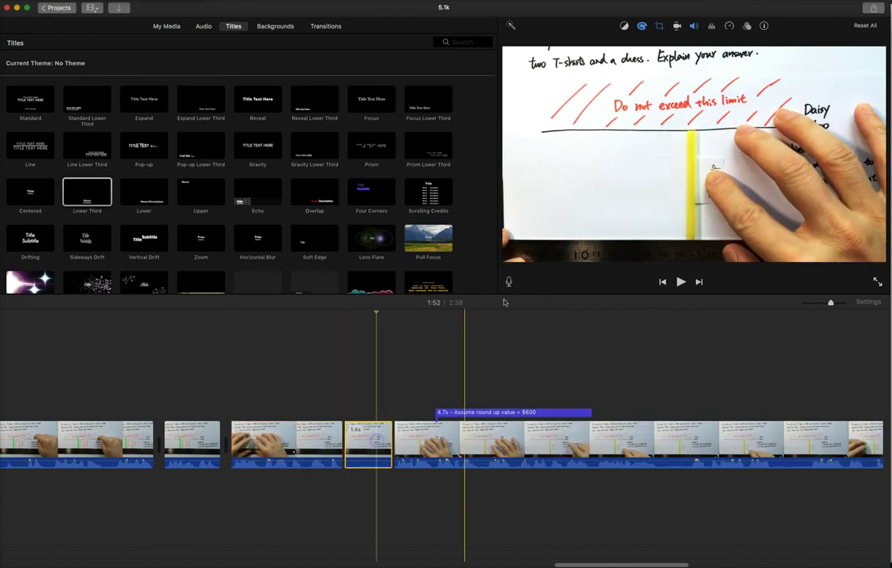
Step: Set the speed of the 1.4 s piece to Fast at 4x
click(692, 27)
click(728, 27)
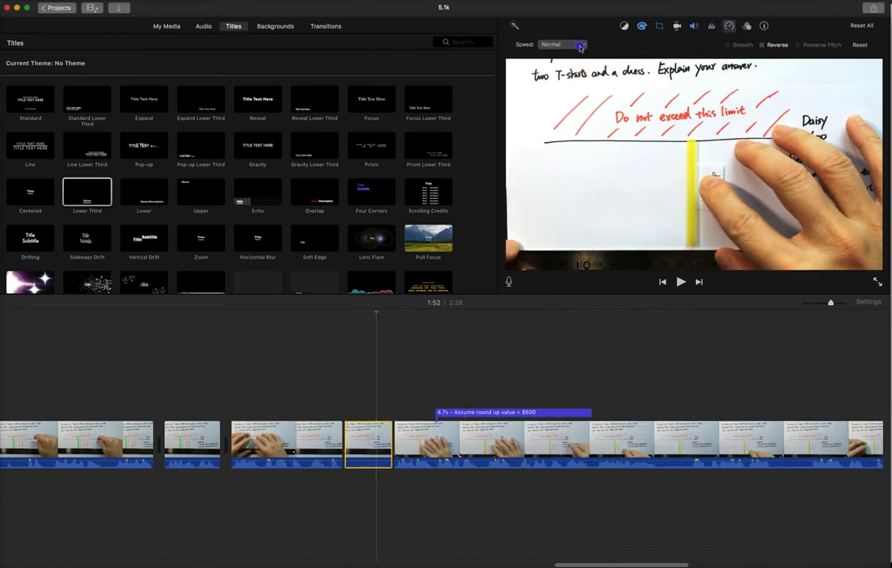
click(576, 42)
click(573, 70)
click(623, 45)
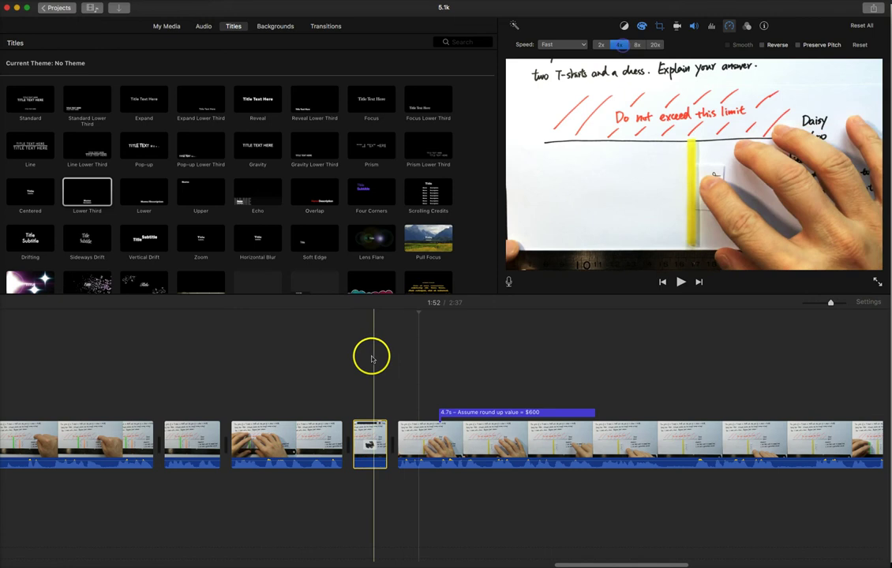
Step: Play back from the 3.3 s clip across the sped-up piece and check the 45.7 s clip up to about 2:13
click(327, 433)
key(space)
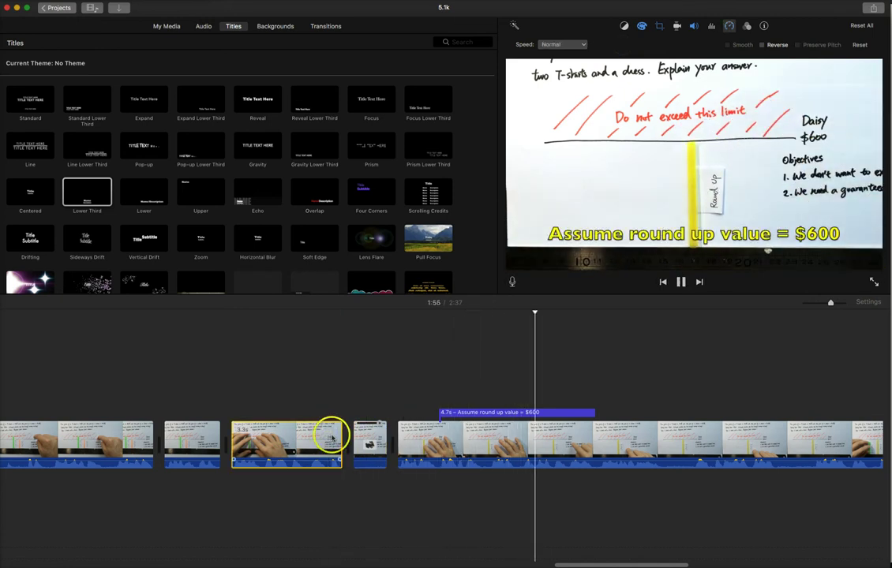
scroll(332, 438, right, 5)
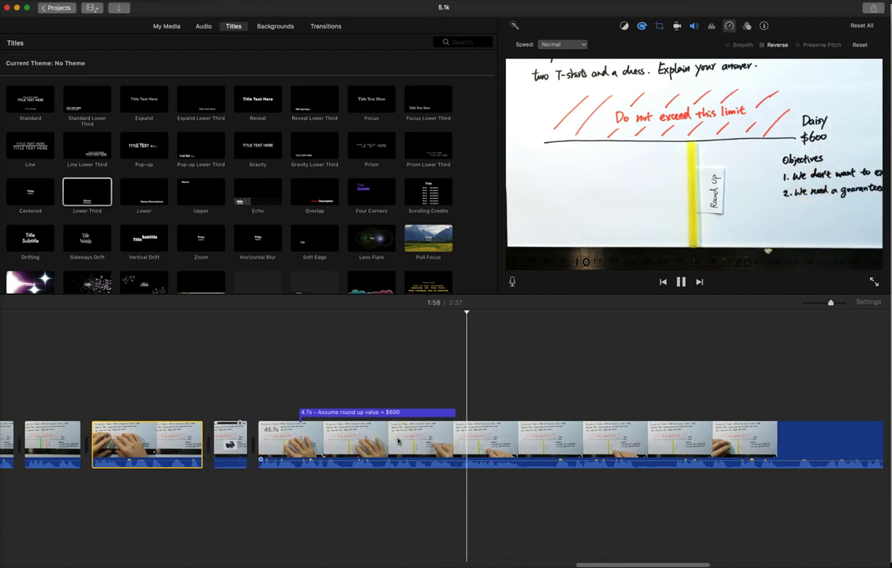
scroll(399, 440, right, 6)
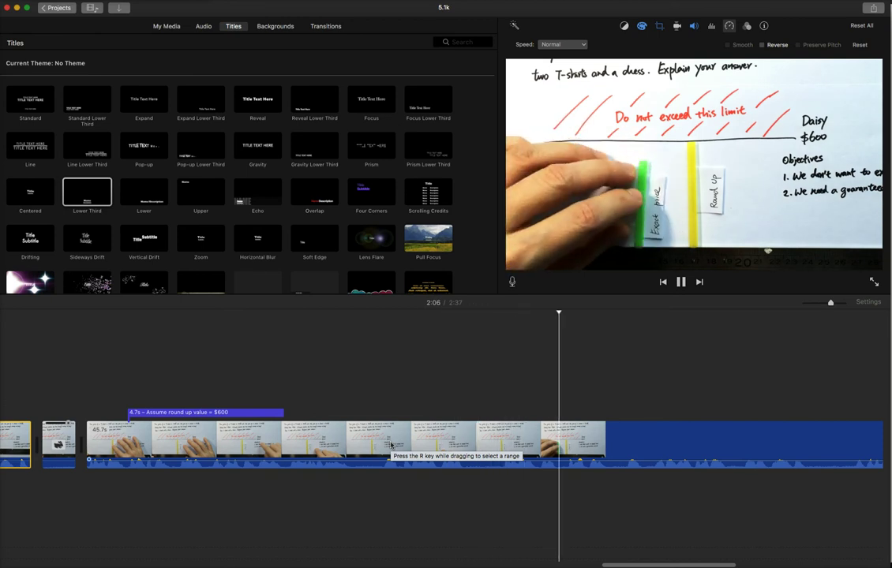
click(360, 441)
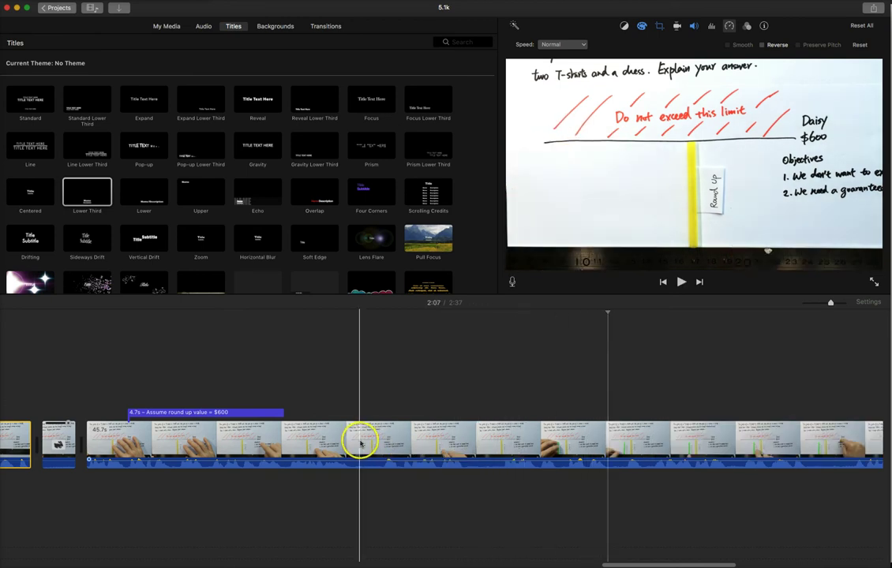
click(451, 437)
key(space)
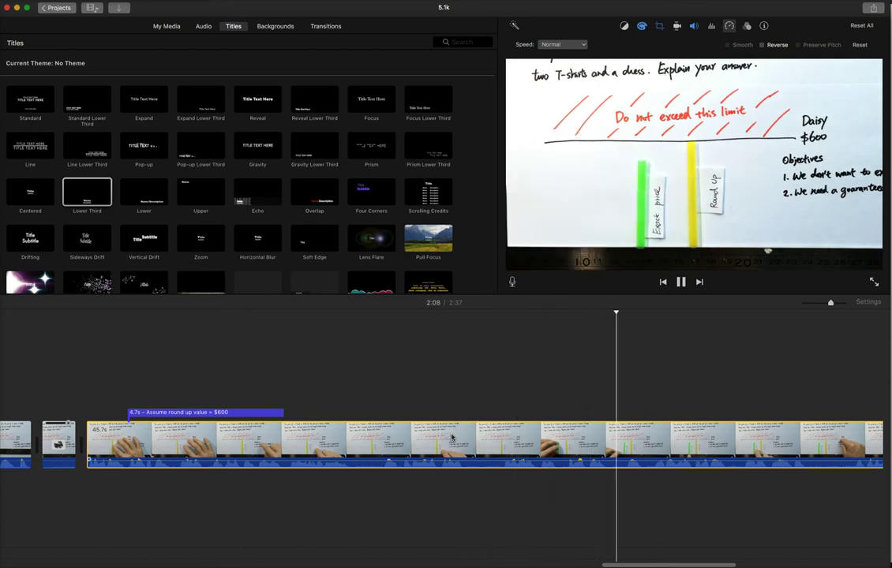
scroll(451, 437, right, 4)
scroll(451, 436, right, 2)
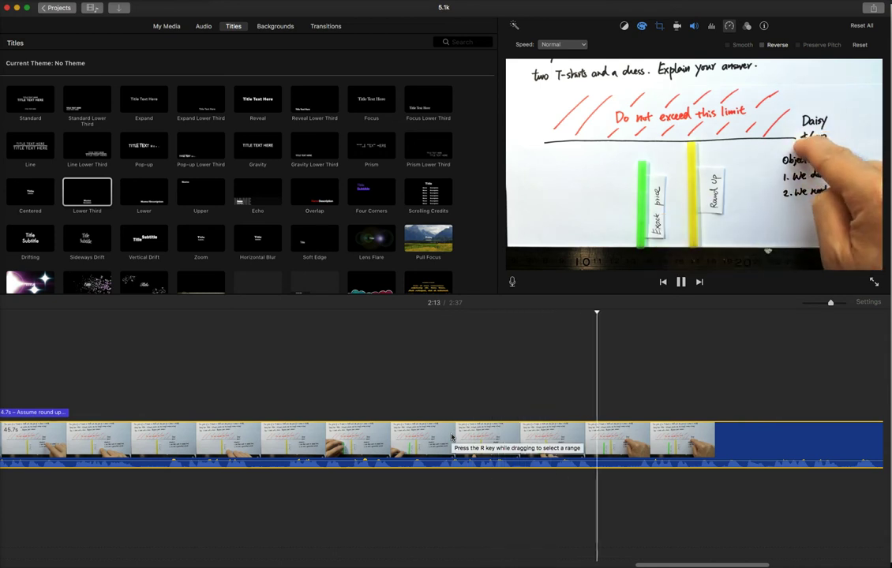
Step: Split the 45.7 s clip after its first 21.7 s and about 1.2 s further on, deleting the short piece between the cuts
scroll(554, 439, right, 4)
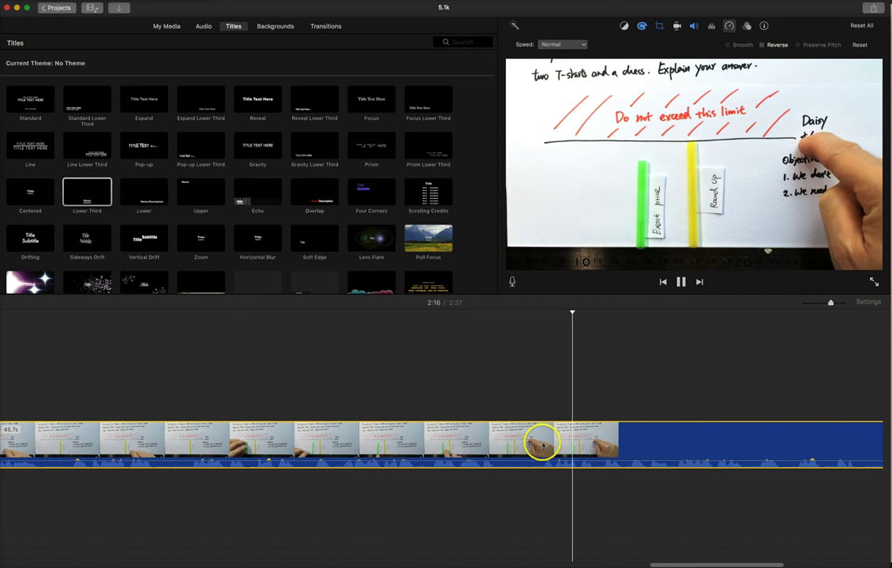
key(space)
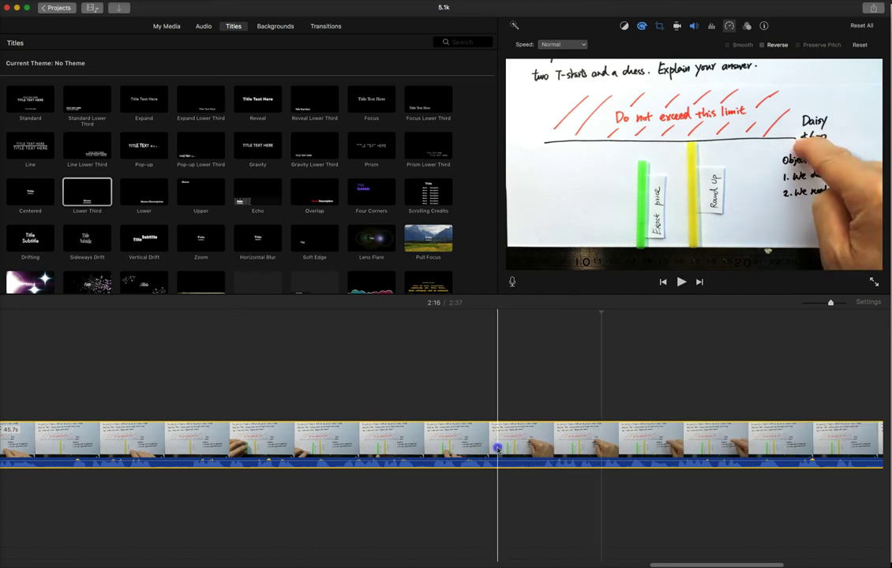
key(super+b)
click(539, 438)
key(super+b)
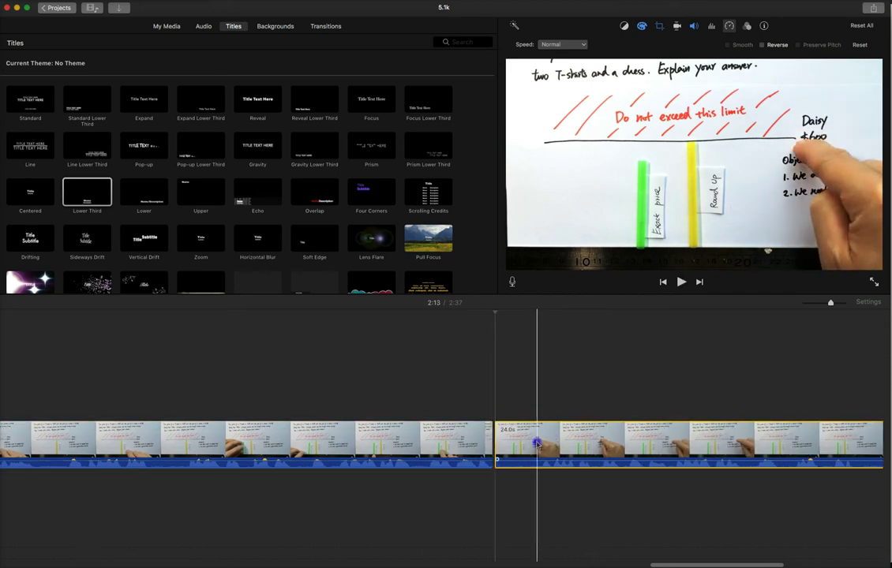
click(519, 444)
key(Delete)
Step: Split the 22.8 s clip after its first 2.6 s and again shortly beyond, deleting the piece of about 0.7 s between the cuts
key(space)
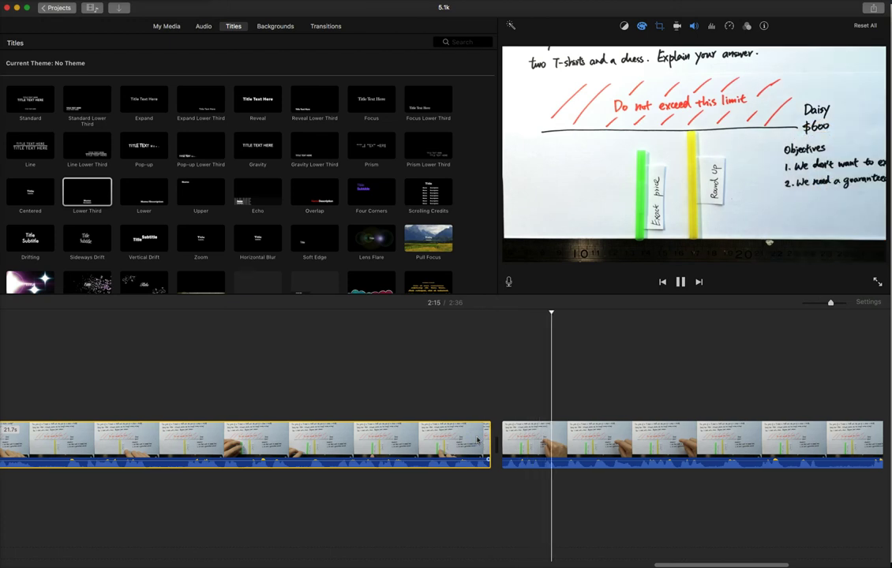
scroll(477, 439, right, 5)
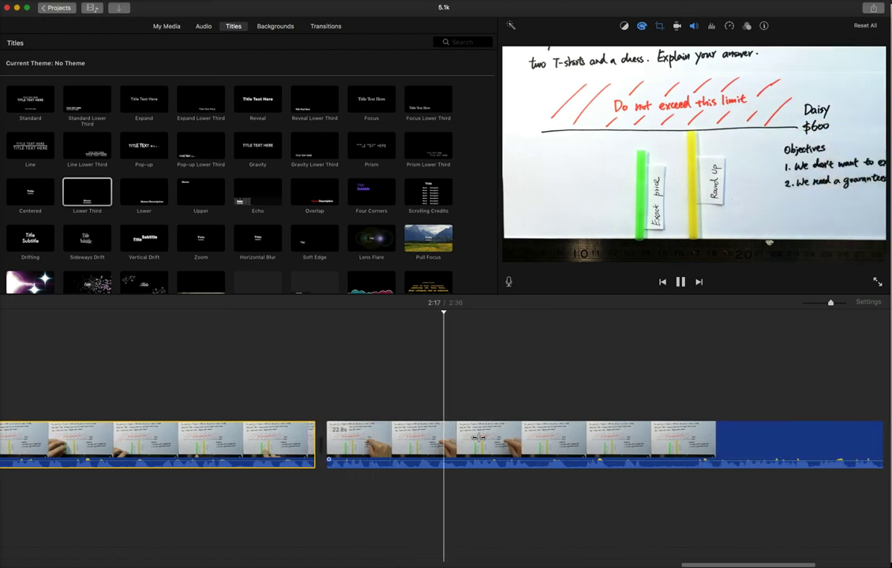
click(386, 444)
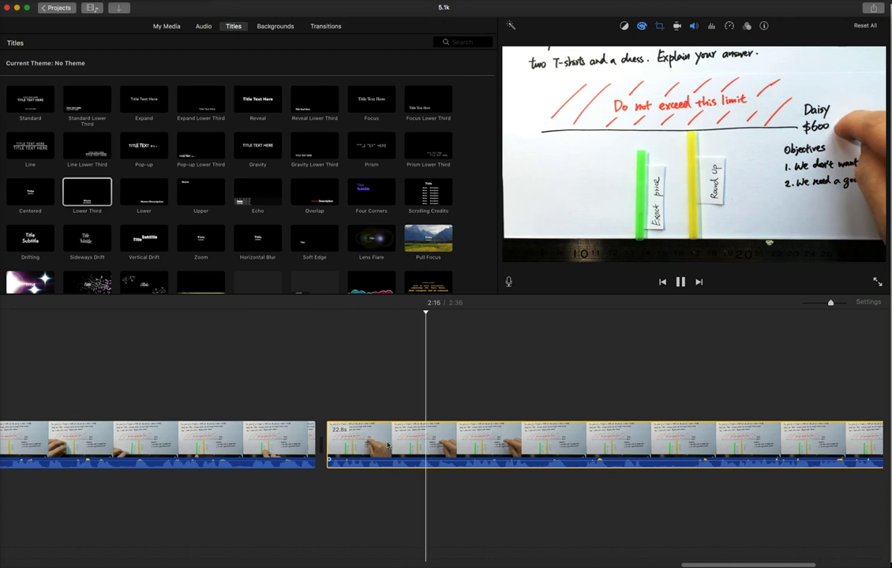
key(space)
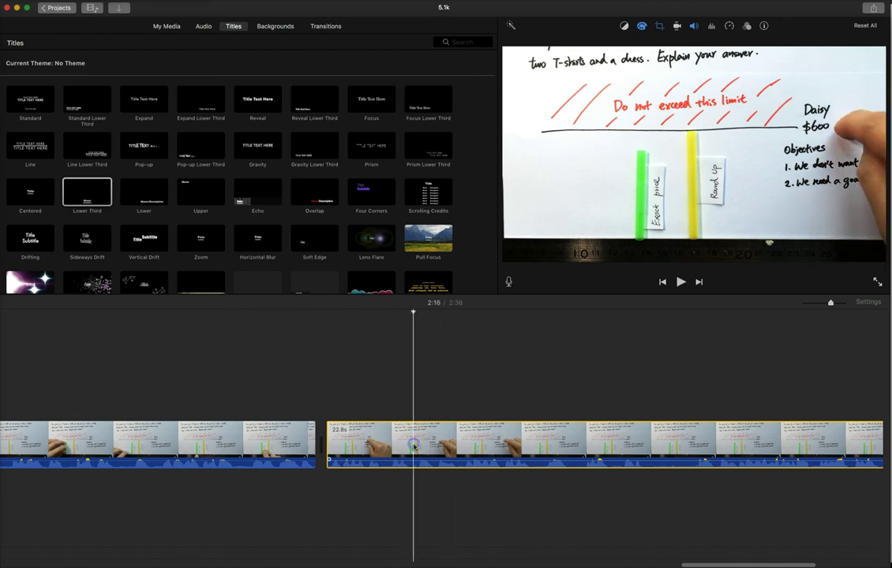
key(super+b)
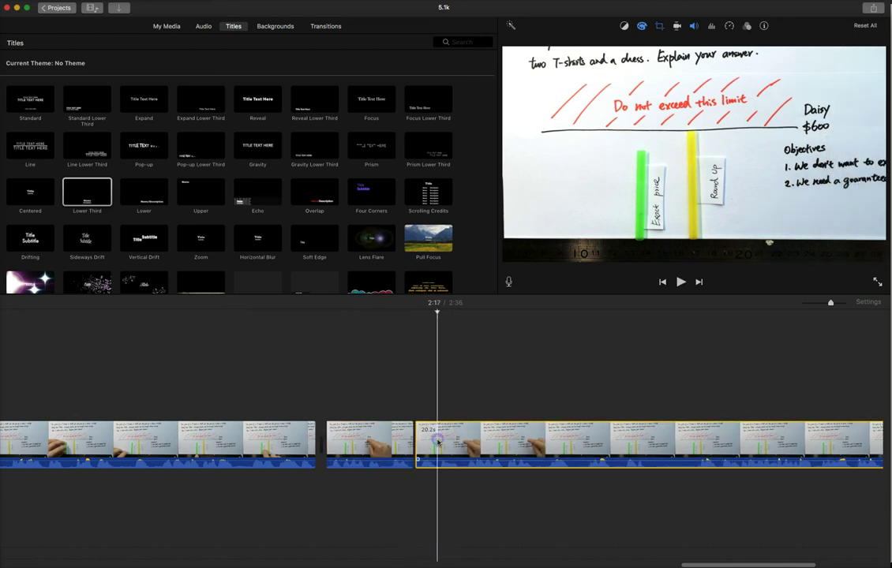
key(super+b)
click(431, 440)
key(Delete)
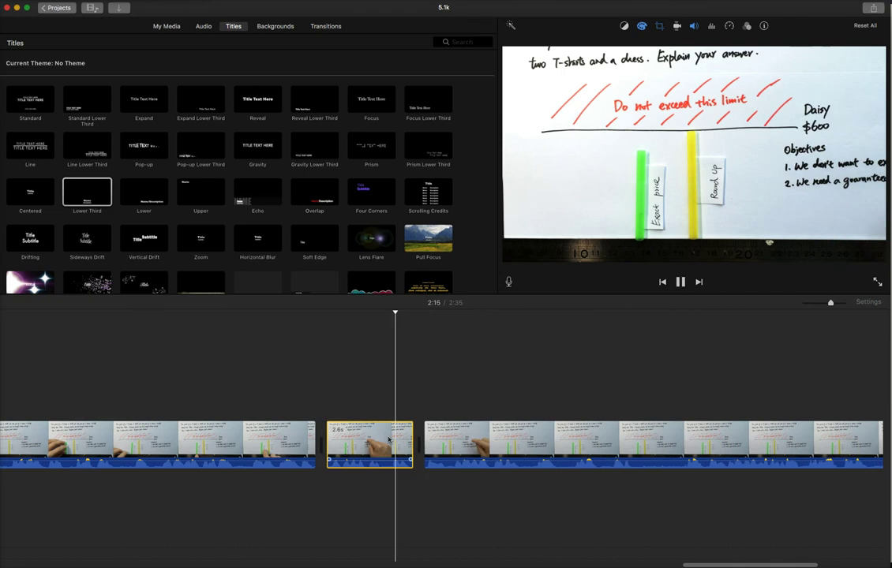
Step: Review the 19.5 s clip, split it, and delete its opening passage of nearly 8 s
scroll(388, 440, right, 1)
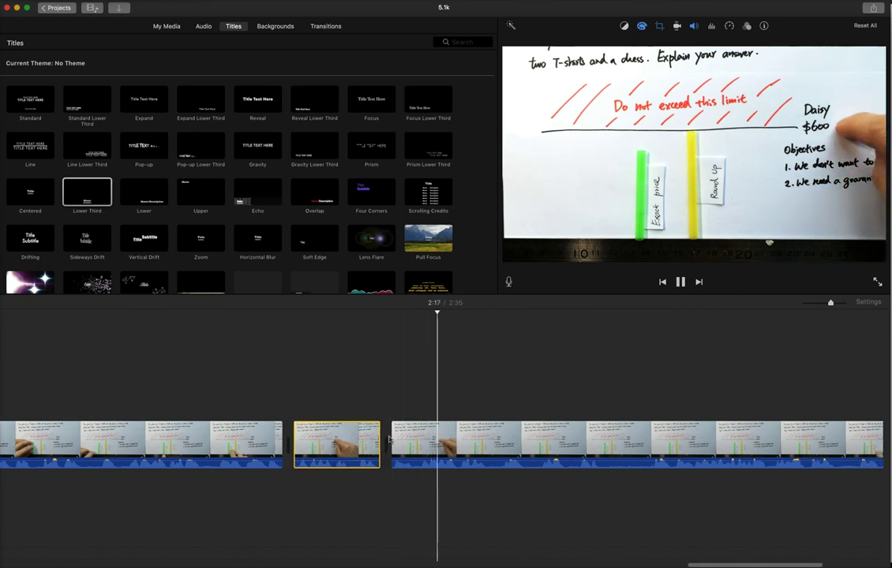
scroll(388, 440, right, 3)
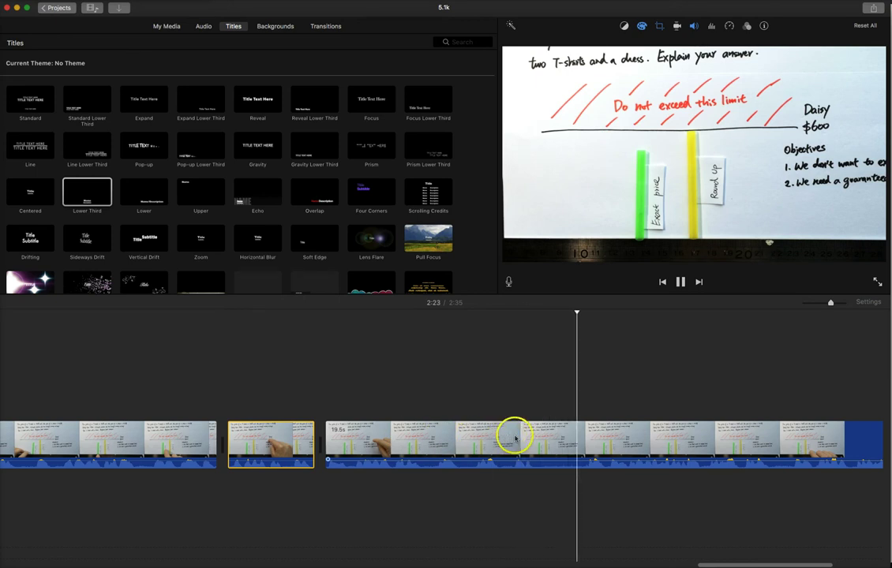
click(339, 444)
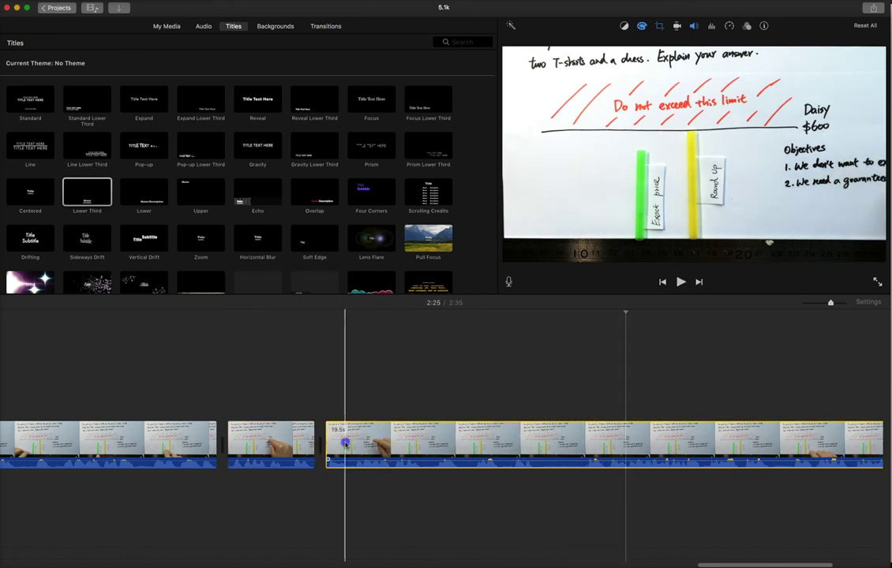
click(581, 444)
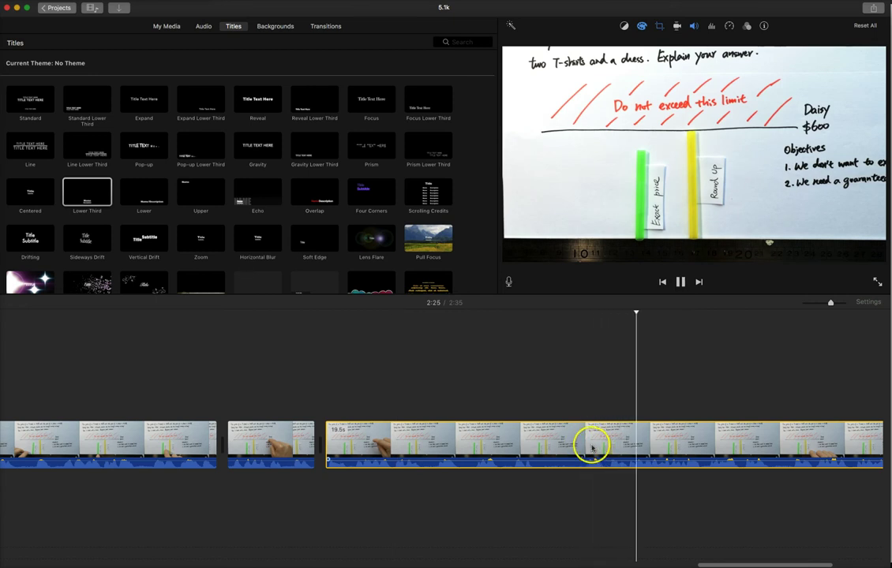
key(super+b)
click(527, 438)
key(Delete)
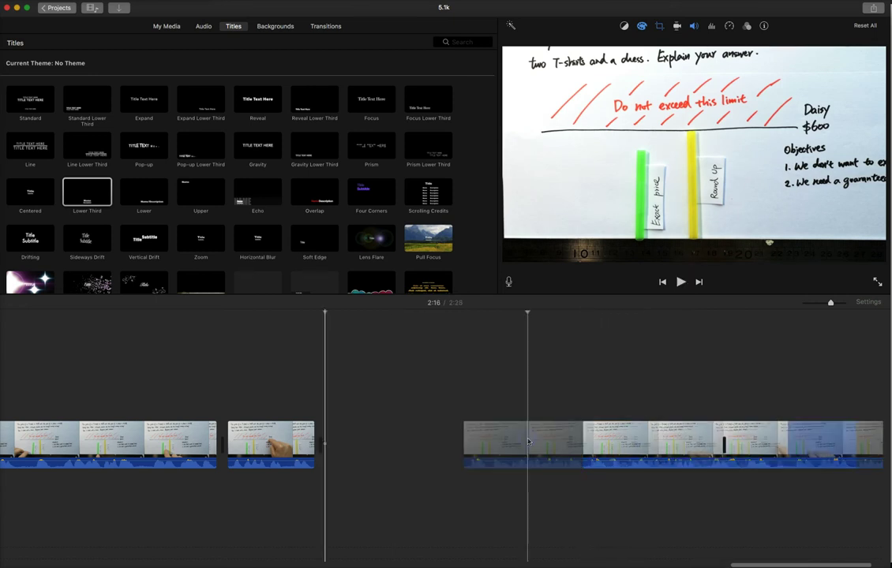
Step: Review the last clip, split it at about 2:26, delete the tail beyond the cut, and play back the result
click(300, 441)
key(space)
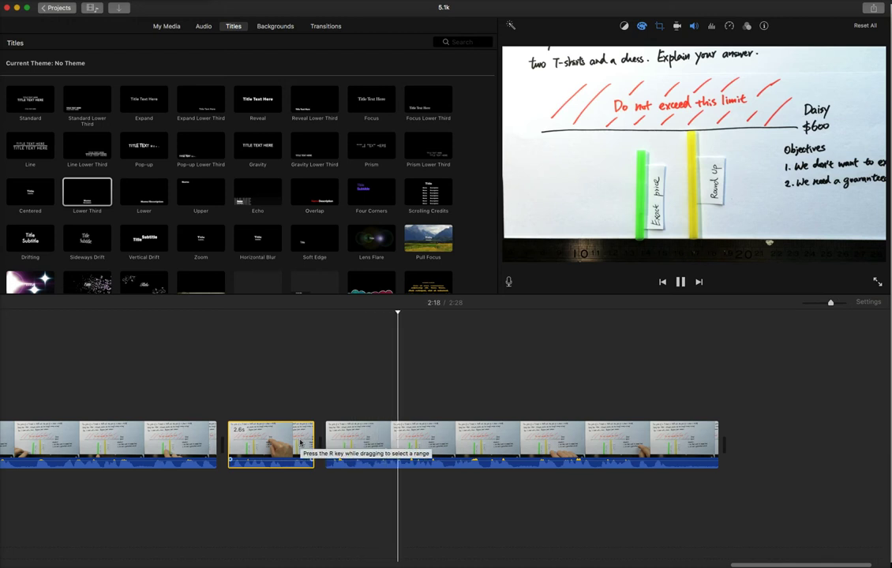
click(345, 443)
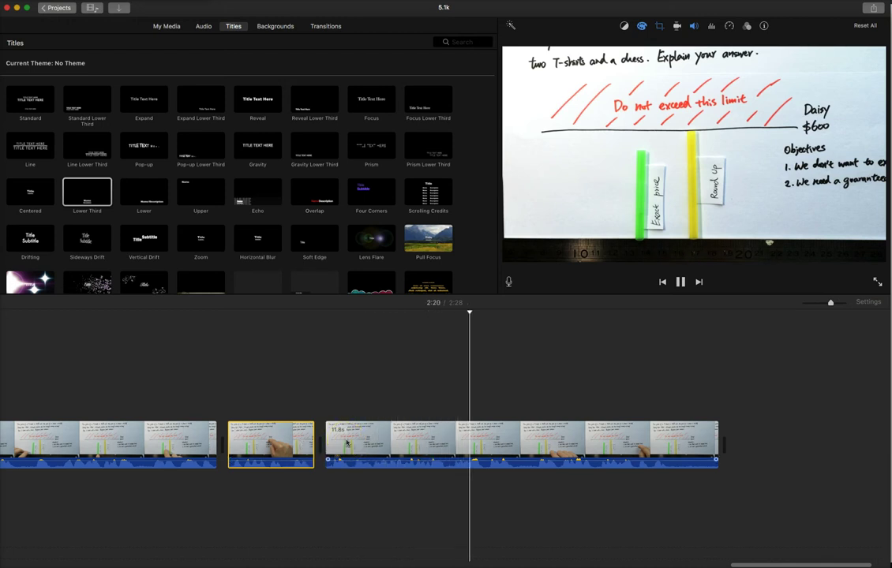
click(412, 442)
click(461, 444)
click(523, 442)
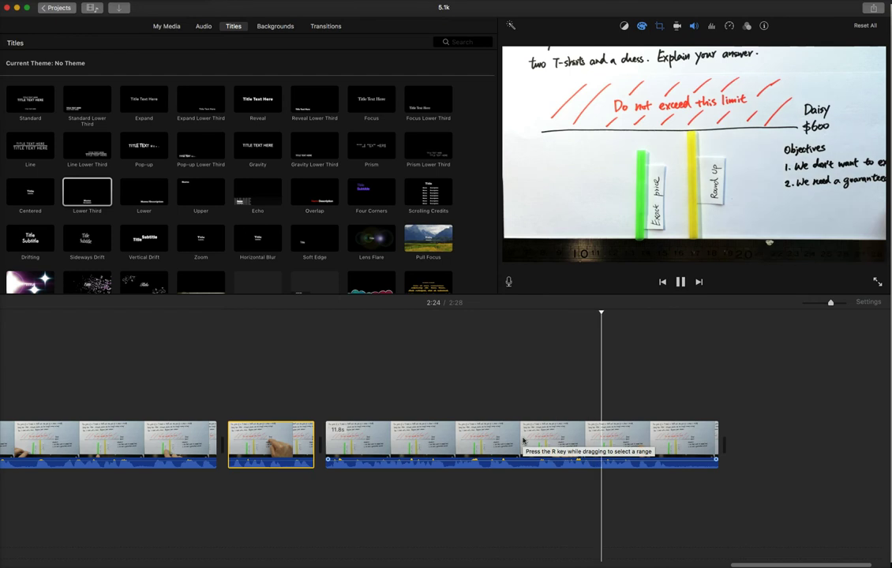
click(571, 437)
click(624, 438)
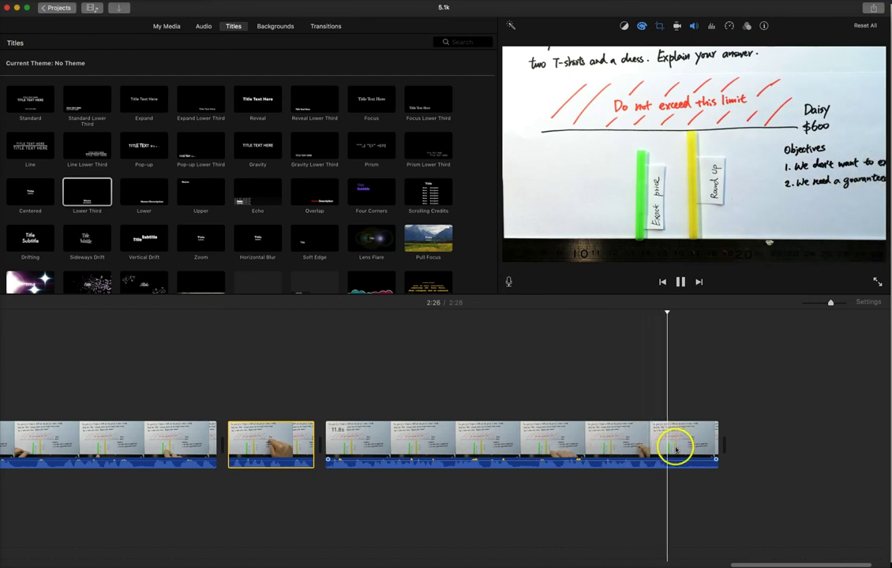
key(super+b)
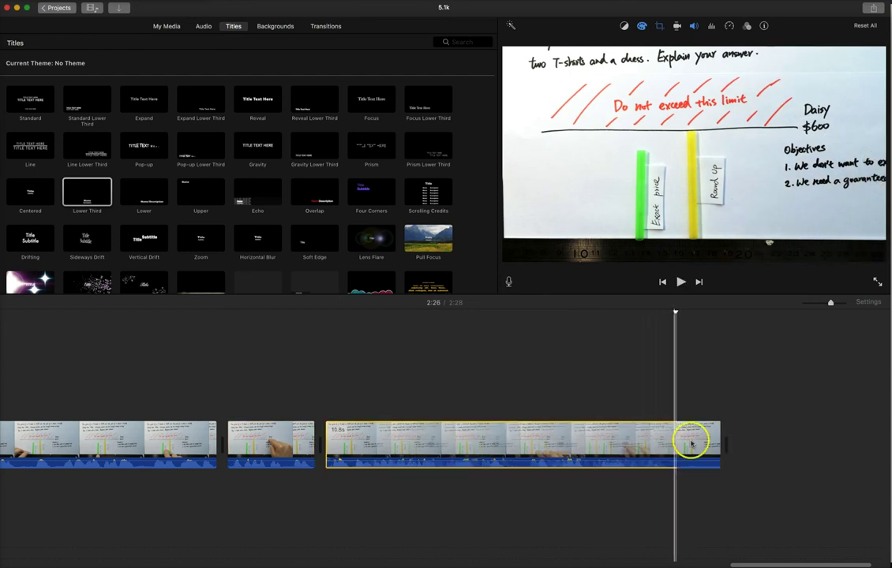
click(691, 443)
key(BackSpace)
click(384, 442)
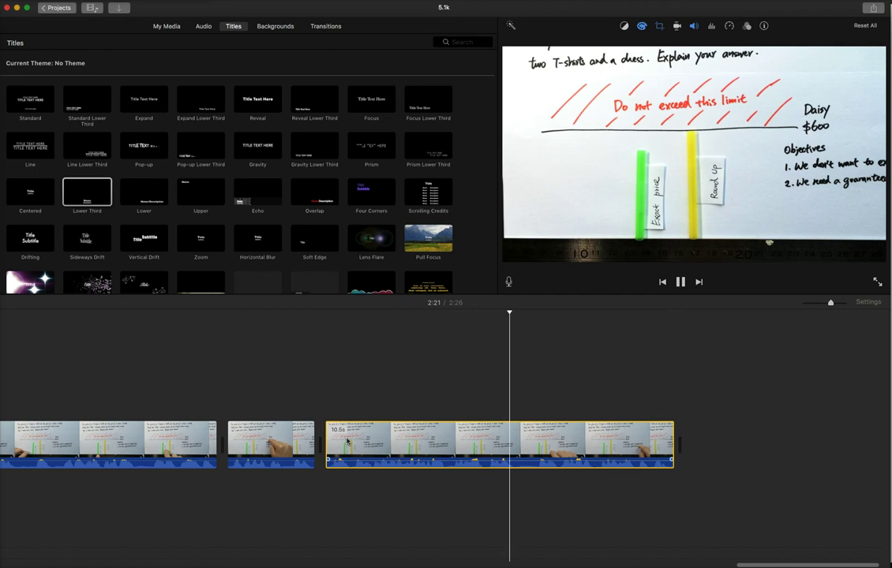
key(space)
Step: Copy the "Assume round up value = $600" title and paste it above the 21.7 s clip at about 2:08
scroll(348, 442, left, 10)
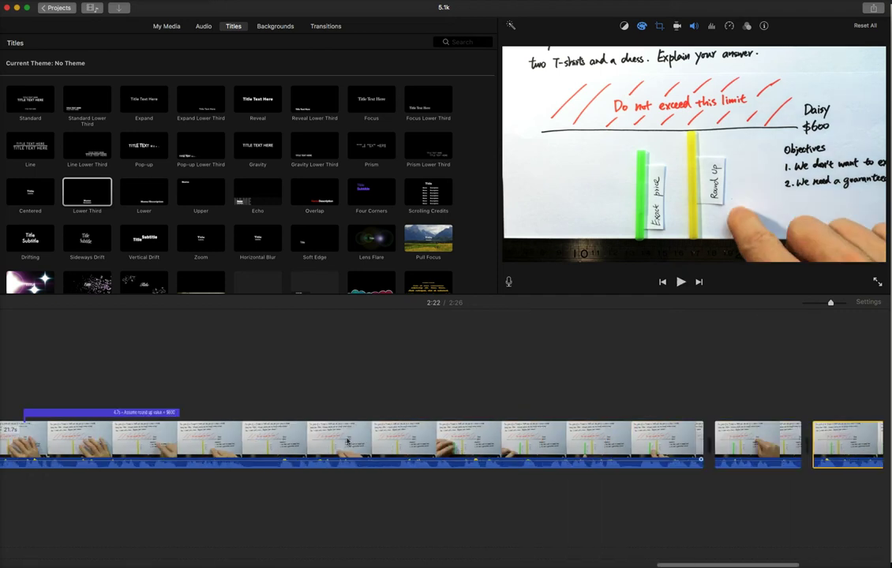
scroll(348, 441, left, 3)
click(220, 414)
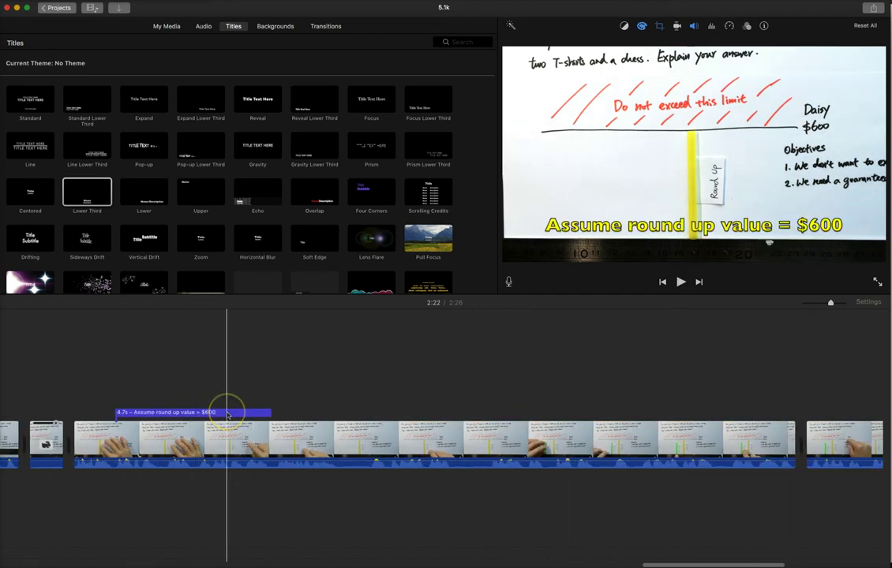
scroll(339, 433, right, 4)
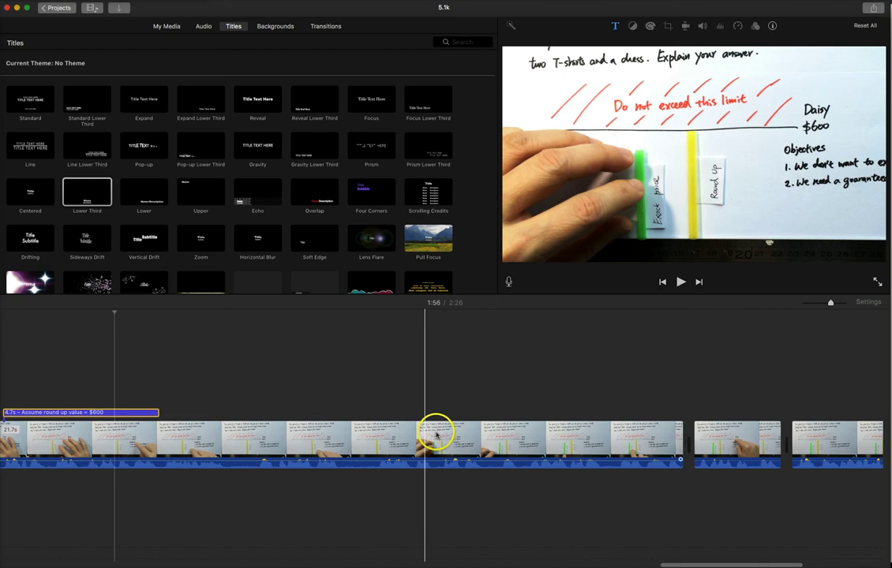
click(438, 433)
key(space)
click(233, 434)
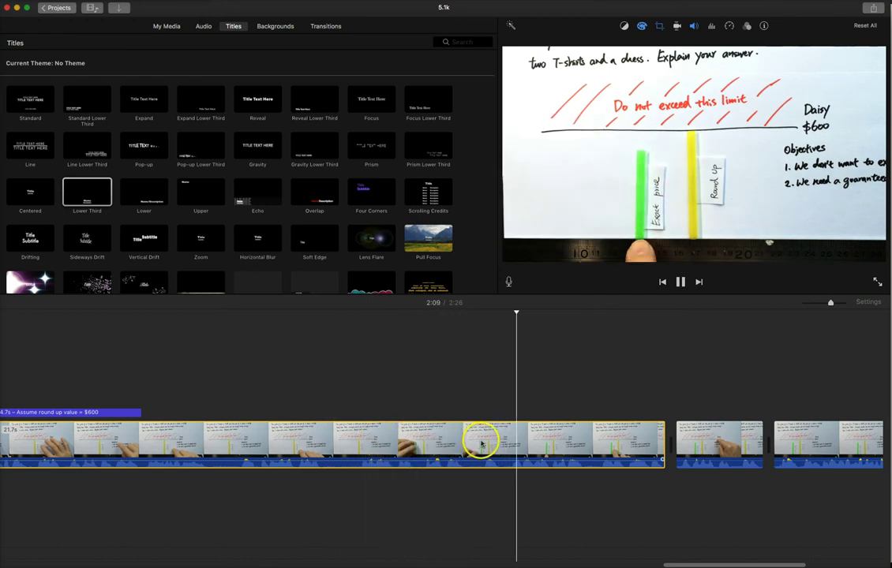
key(space)
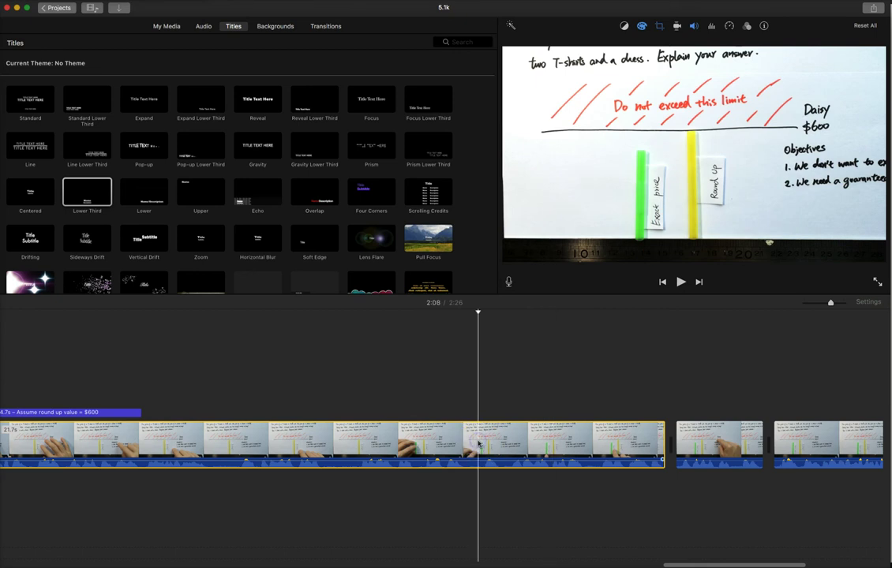
key(super+v)
Step: Change the pasted title's text to "Round up is an over-estimation" and apply it
click(512, 412)
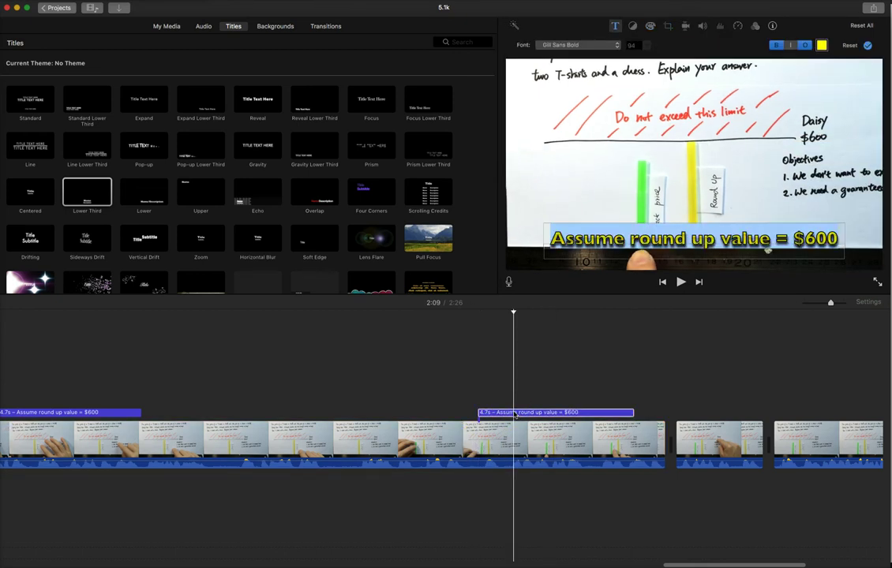
text(Round up i)
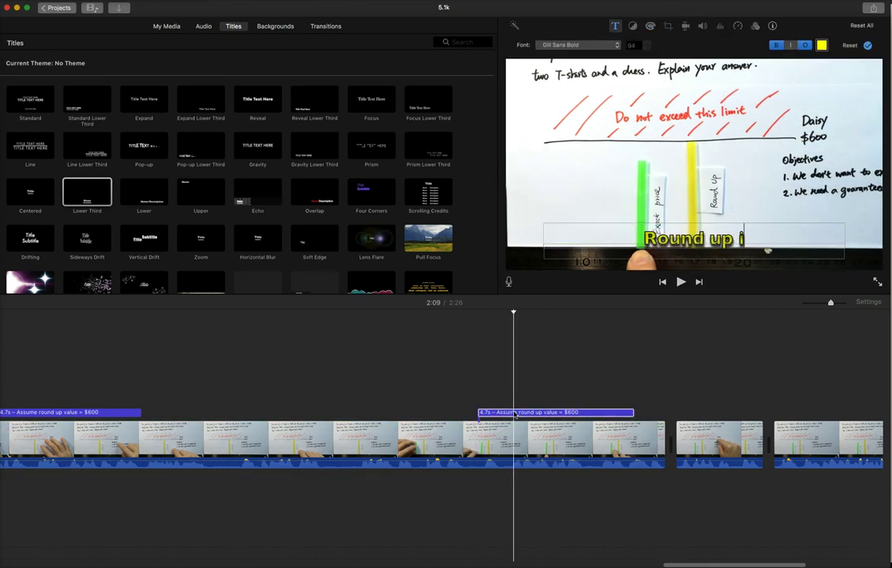
text(s an ov)
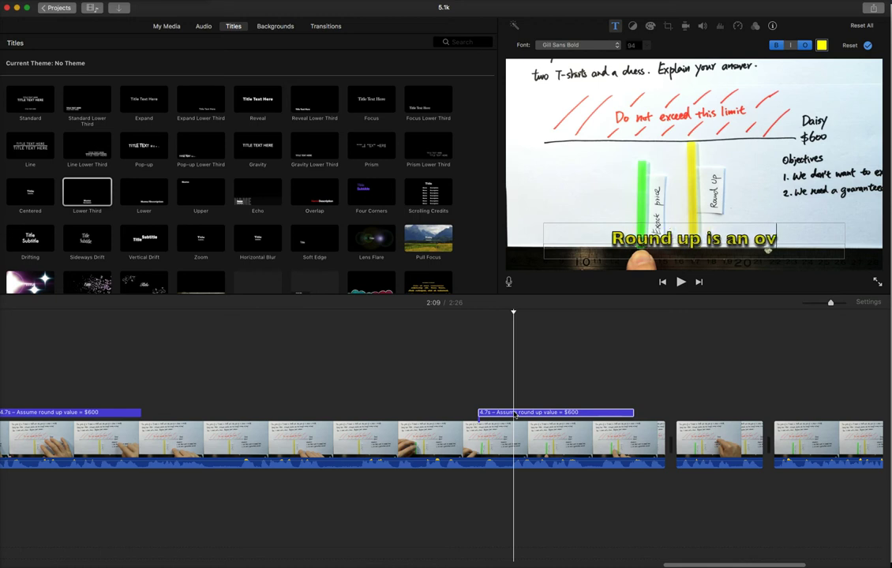
text(er-estimtion)
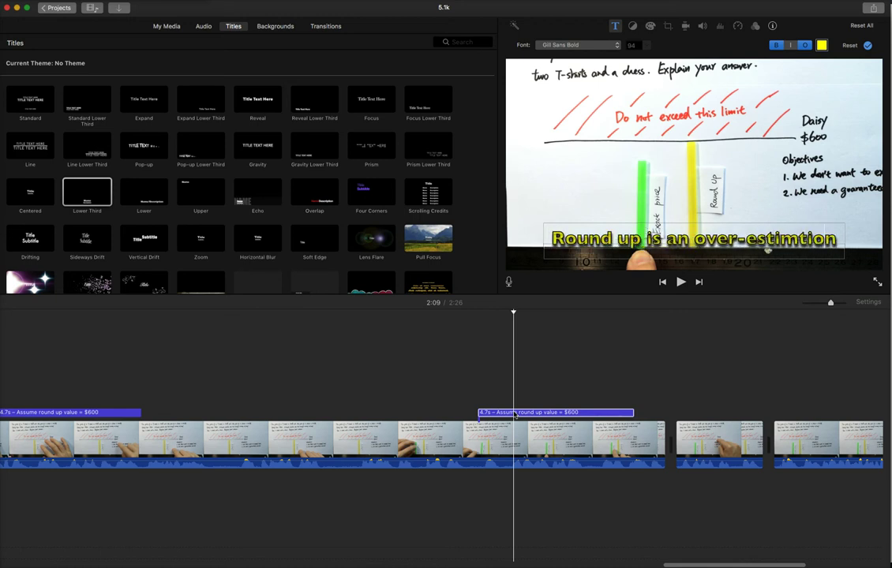
text(a)
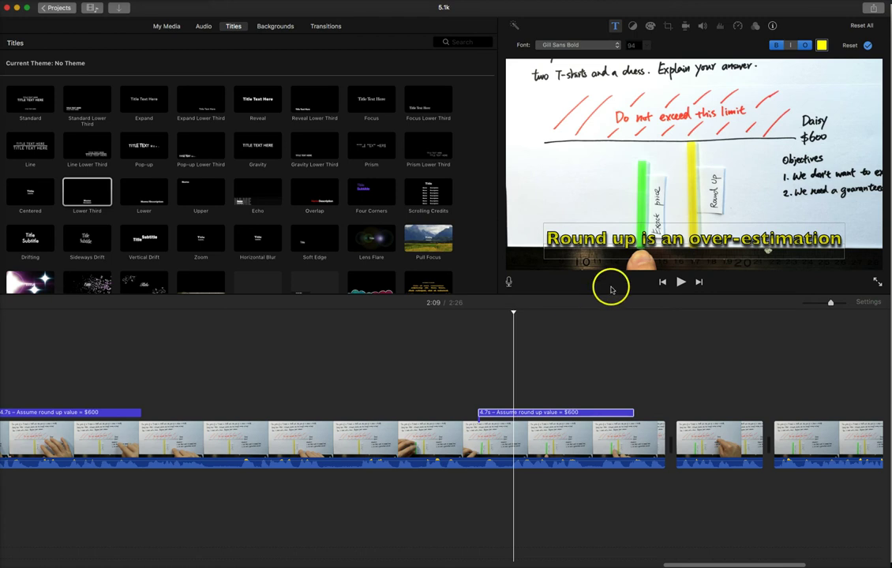
click(868, 46)
click(740, 203)
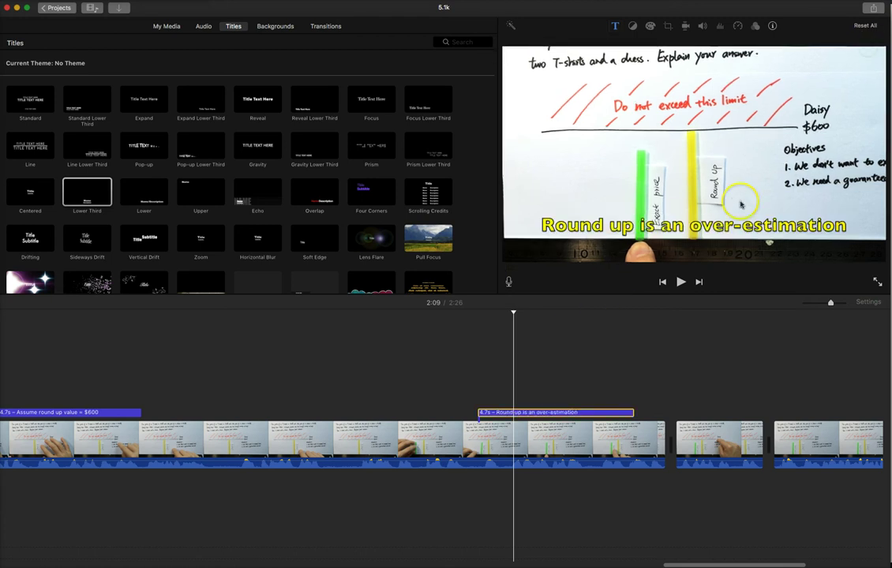
Step: Move the "Round up is an over-estimation" title along the timeline so it ends with the 2.6 s clip, and play it back
click(472, 454)
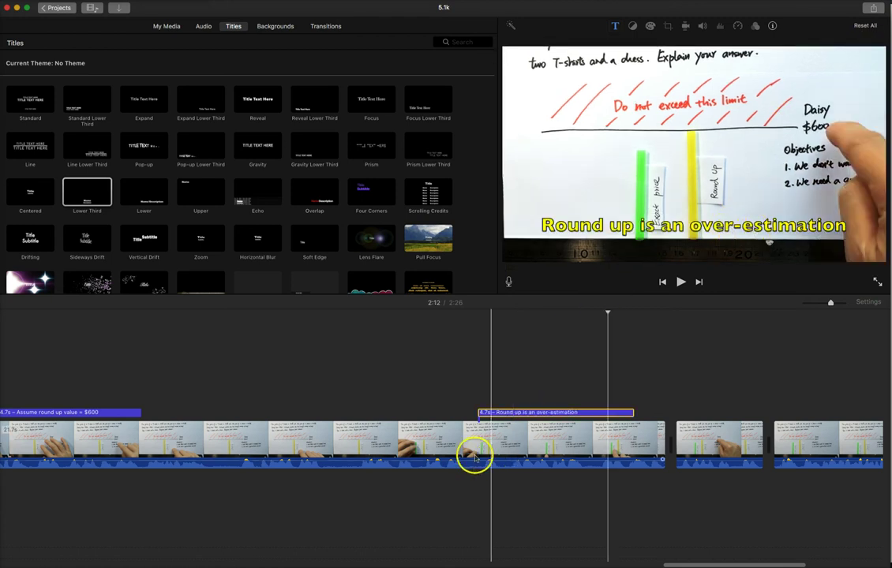
key(space)
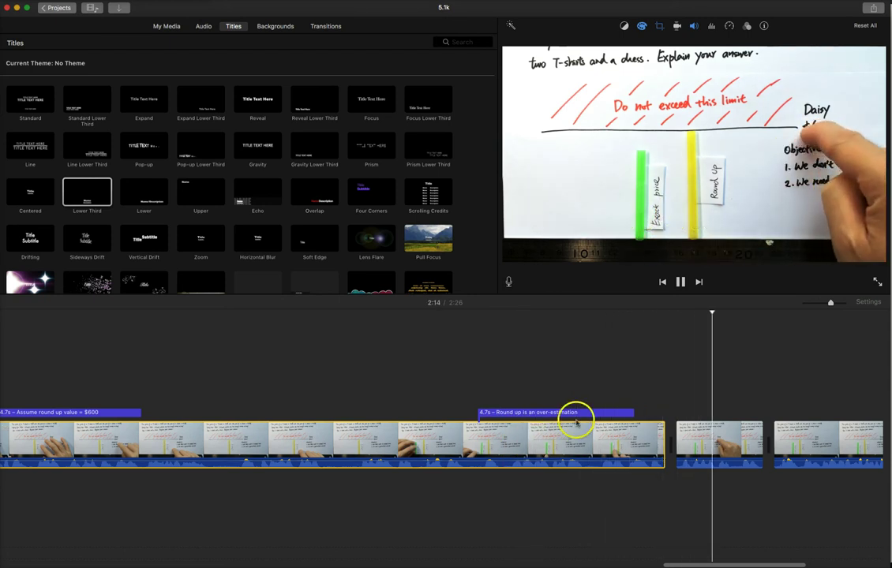
drag(575, 413, 698, 409)
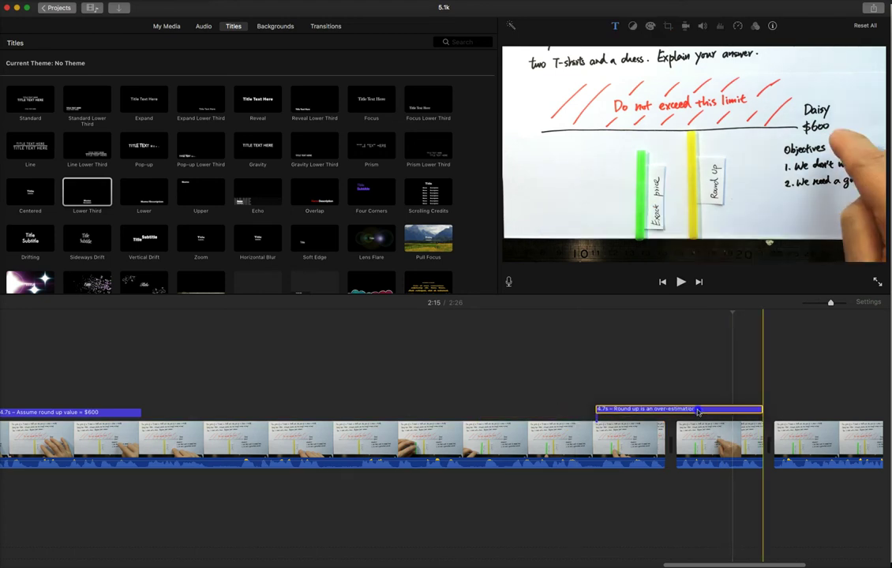
click(576, 434)
key(space)
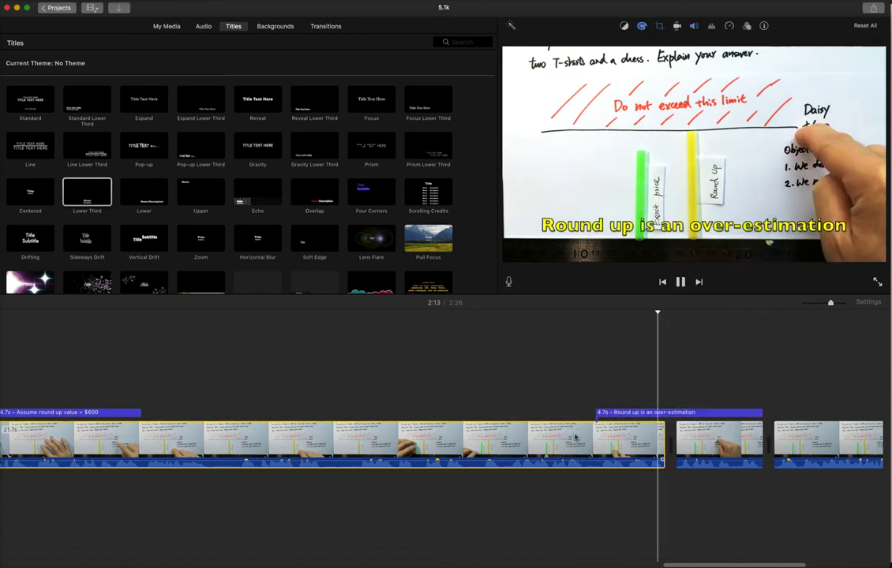
Step: Change the text of the "Round up is an over-estimation" title to "Exact value < Round up value" and apply it
key(space)
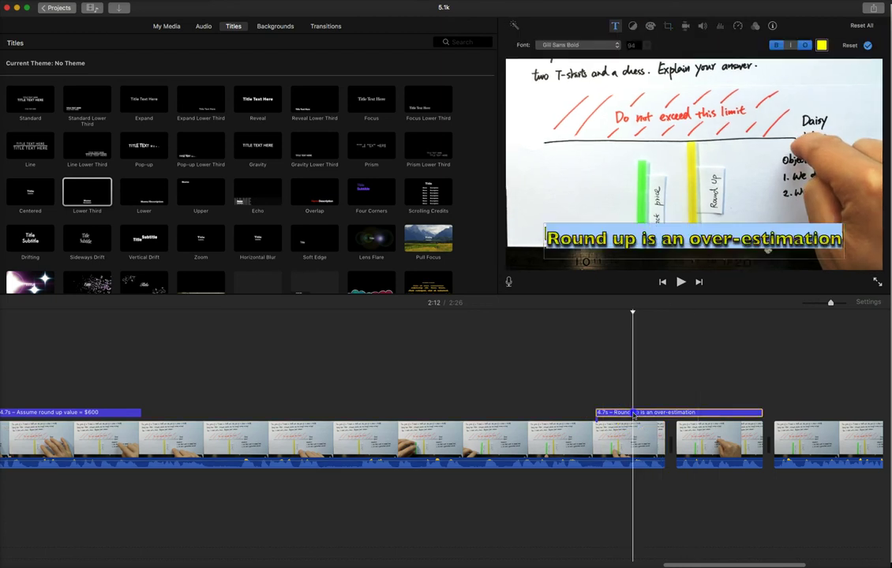
text(Ea)
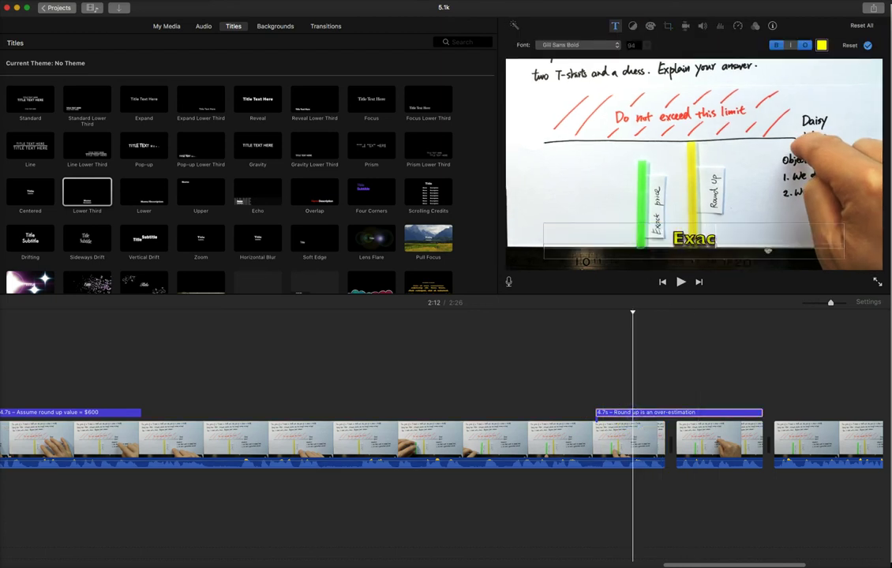
text(act price <)
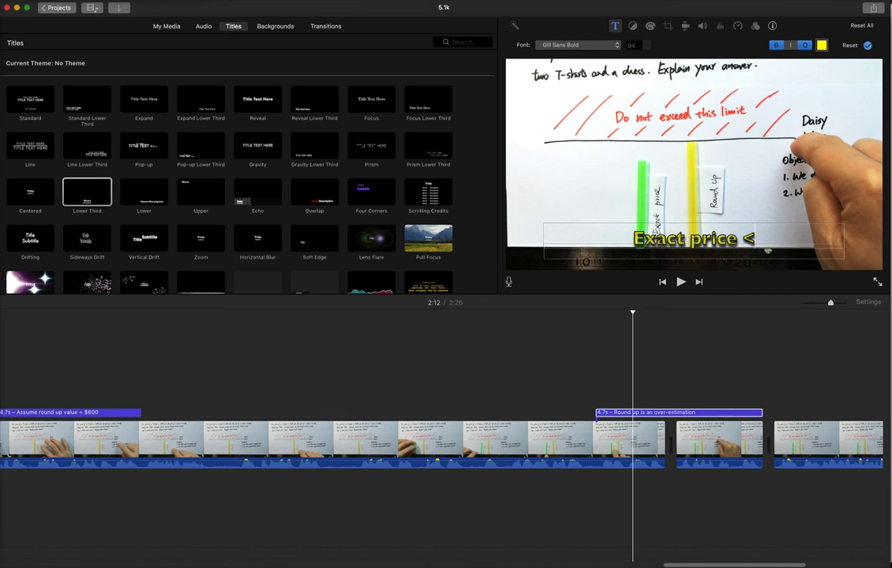
text( Round)
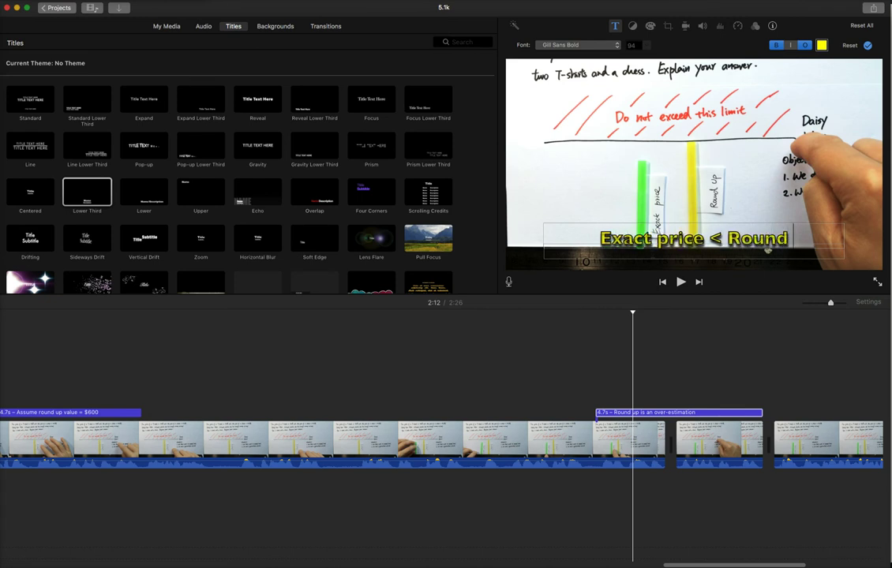
text( up price)
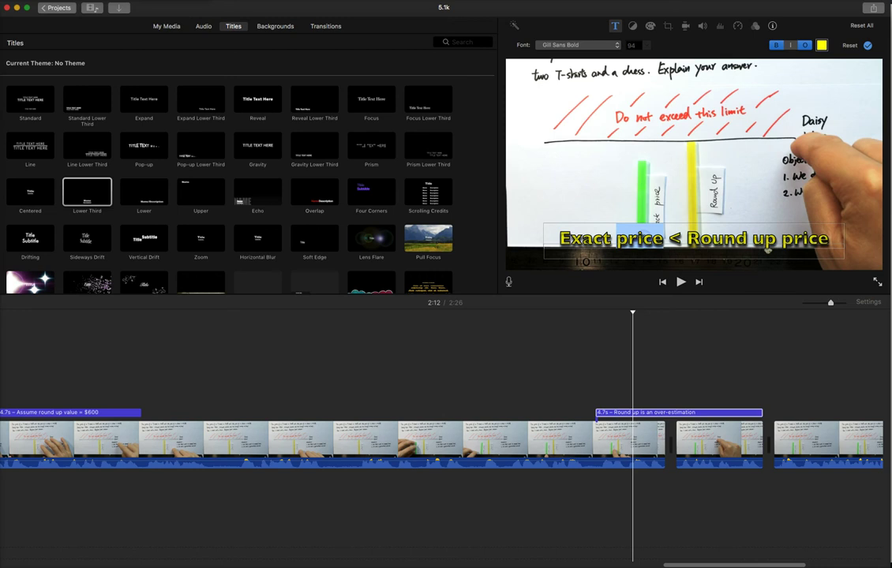
text(value)
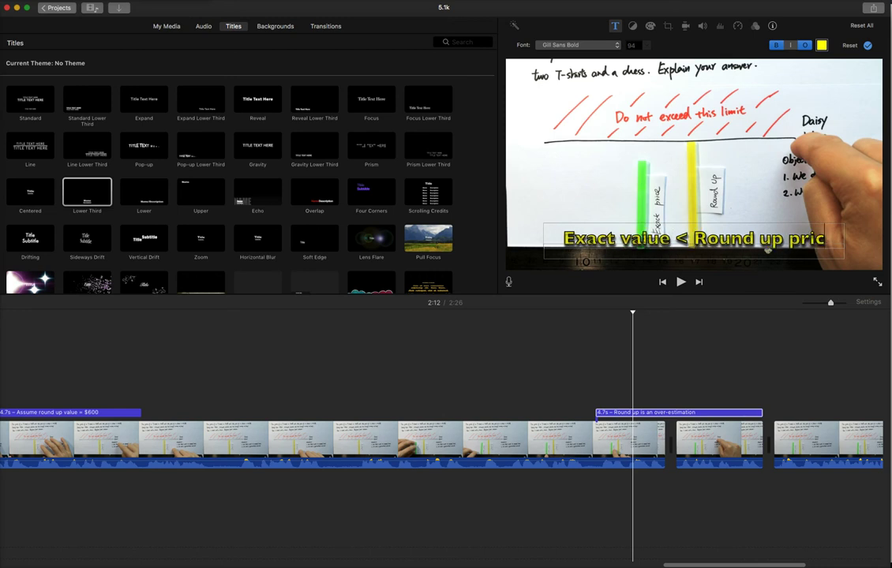
key(BackSpace)
key(BackSpace)
key(BackSpace)
key(BackSpace)
text(value)
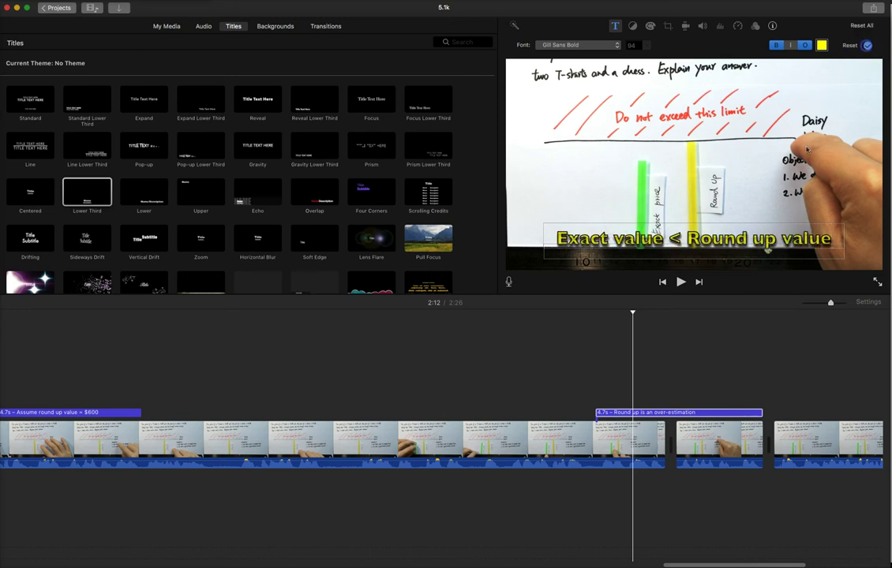
Step: Play back the retitled passage and continue through the last clip to about 2:22
click(610, 436)
click(580, 431)
key(space)
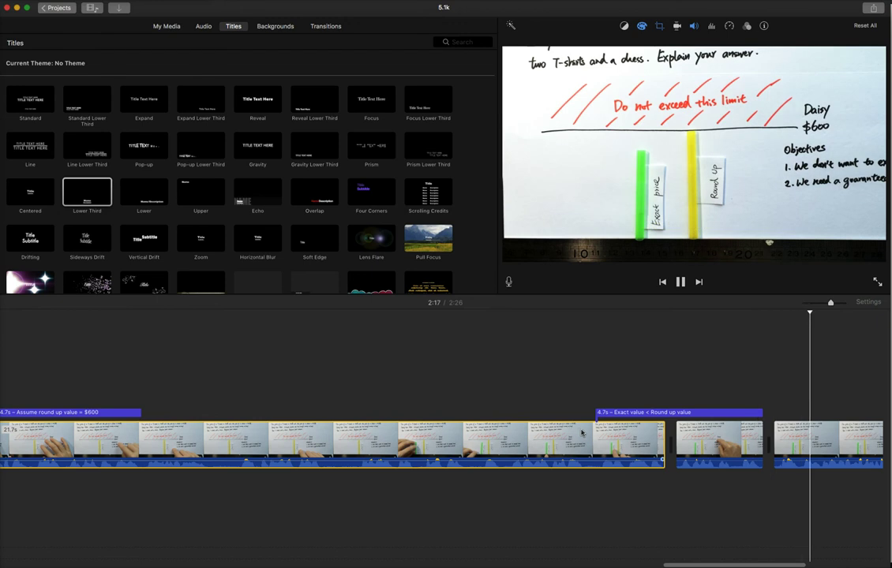
scroll(584, 430, right, 6)
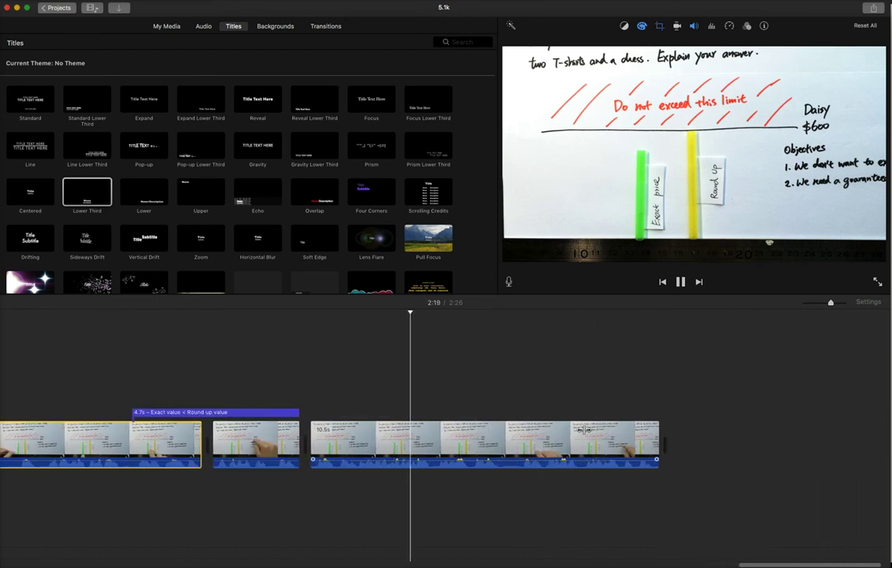
scroll(585, 430, left, 6)
scroll(585, 430, right, 6)
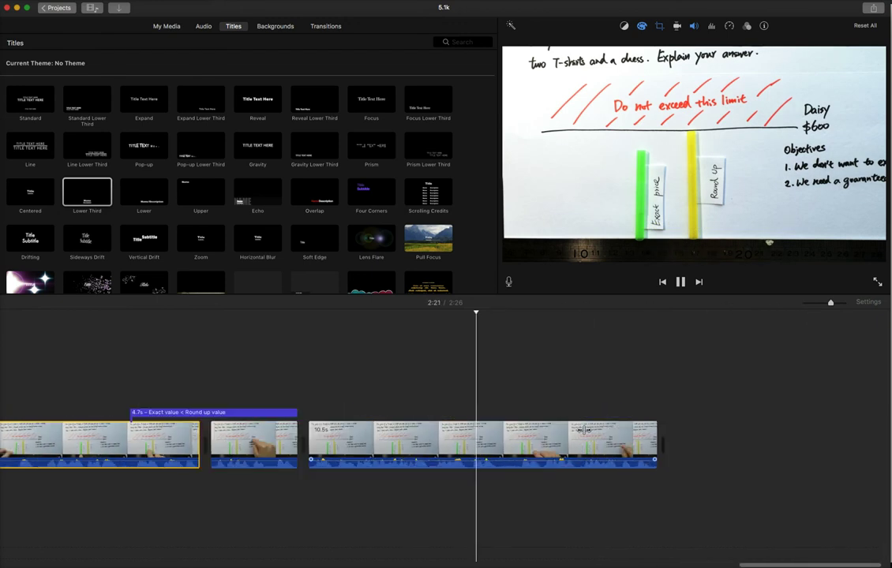
key(space)
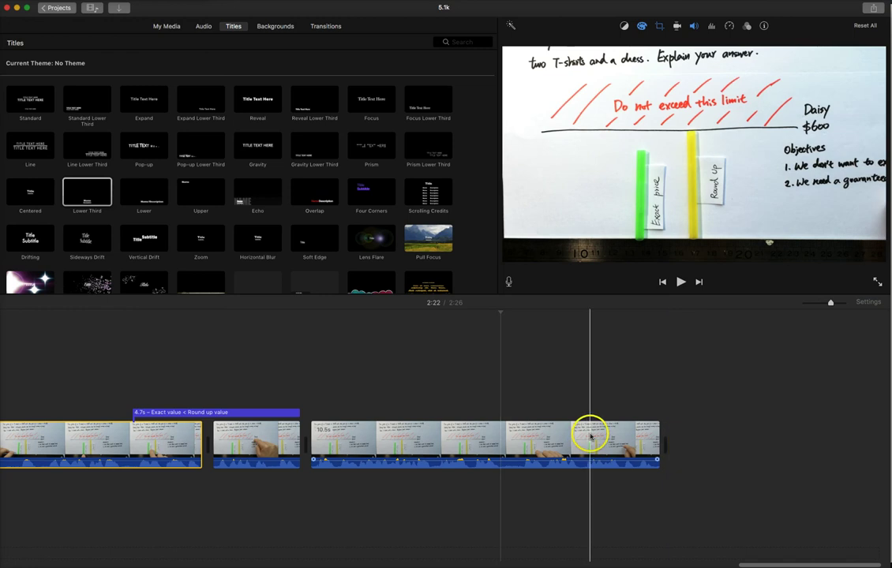
Step: Switch to Finder, preview IMG_1849.MOV to IMG_1851.MOV in Downloads, and add IMG_1850.MOV to the end of the timeline
key(super+Tab)
click(363, 265)
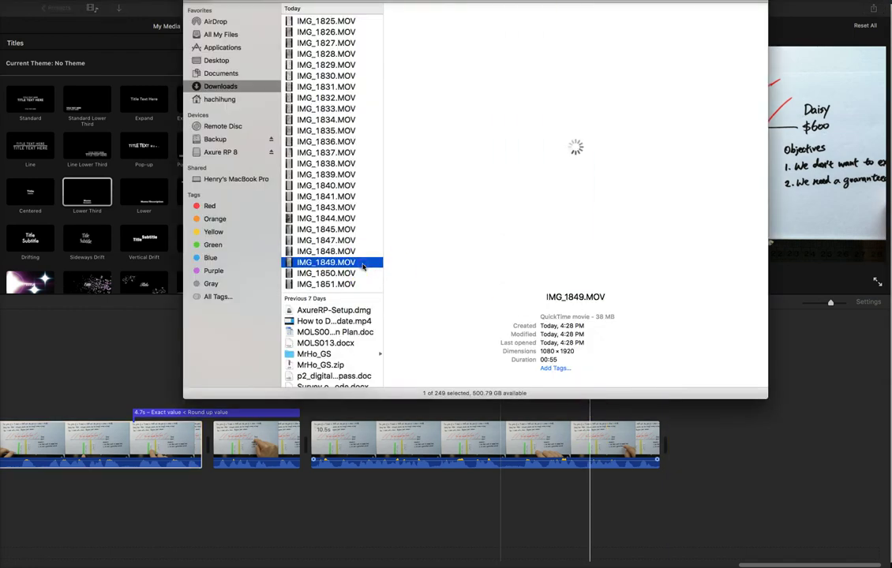
click(577, 149)
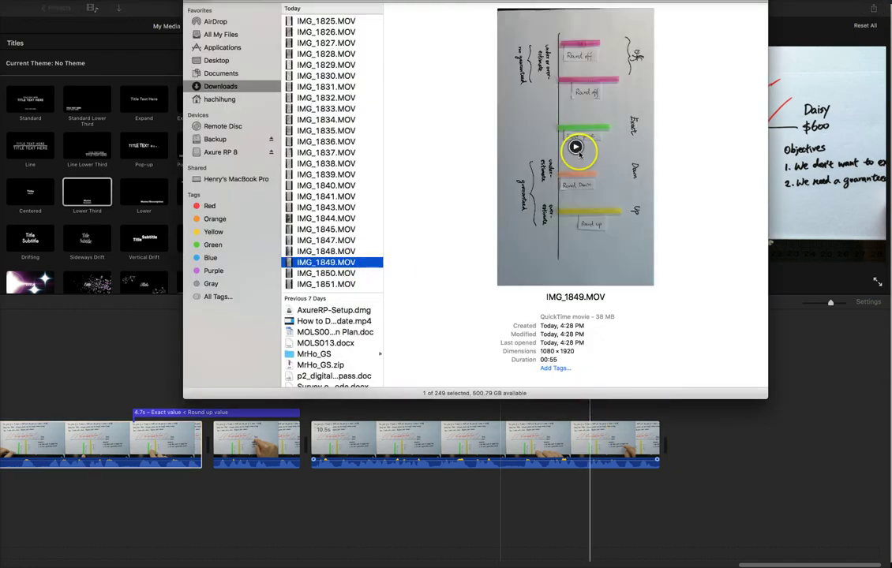
click(348, 273)
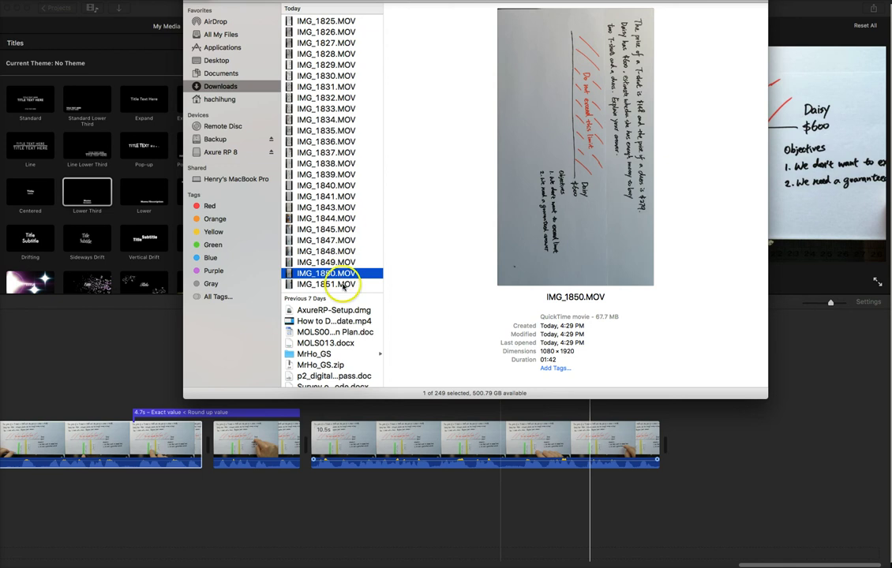
click(345, 285)
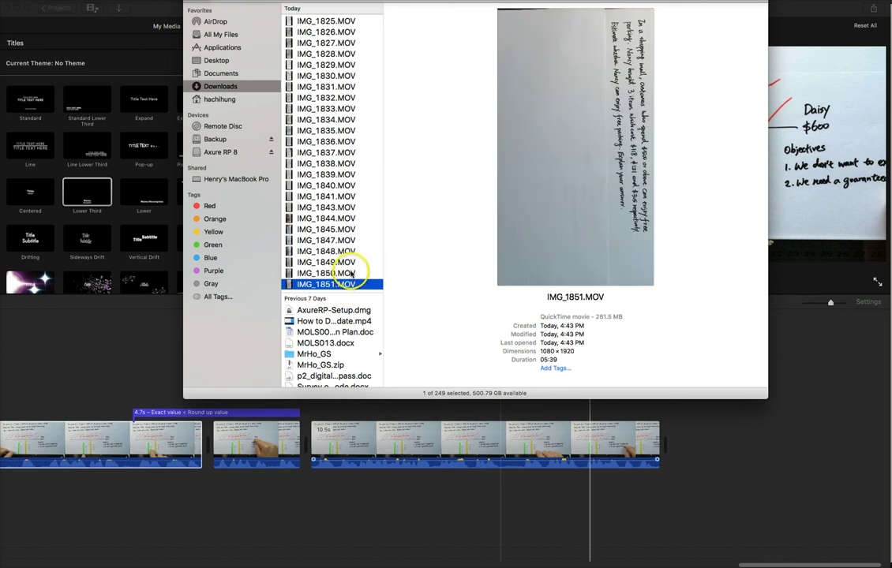
click(351, 273)
drag(711, 419, 739, 437)
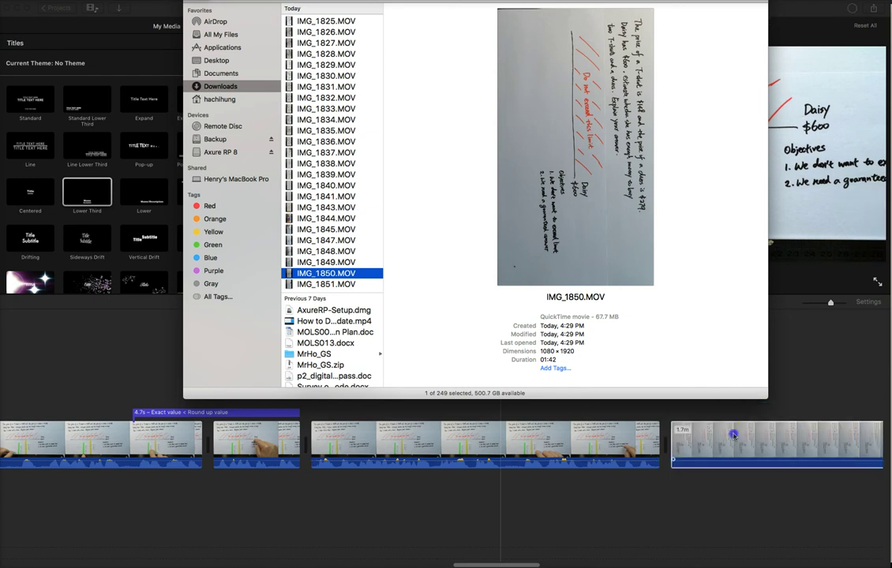
Step: Copy the 10.5 s clip's adjustments and apply its crop and colour settings to the new 1.7 m clip
click(578, 437)
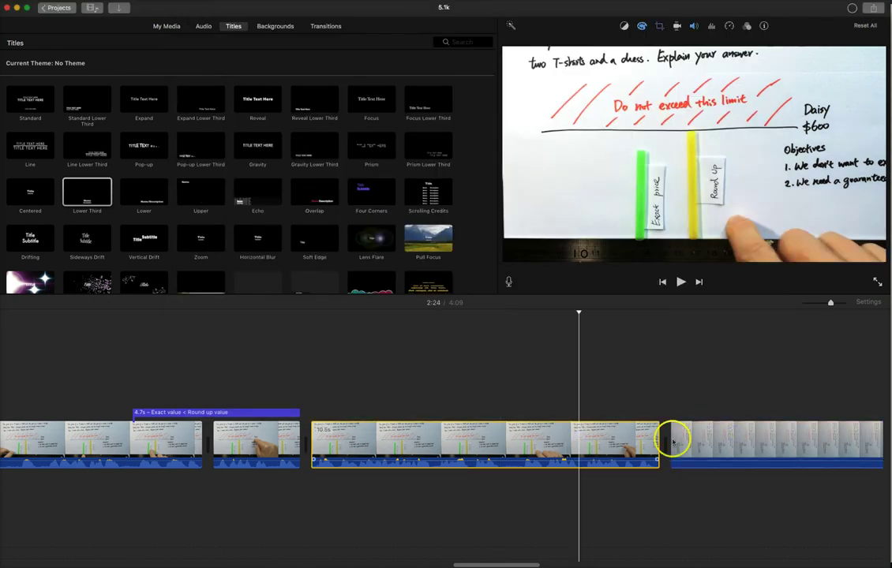
click(739, 435)
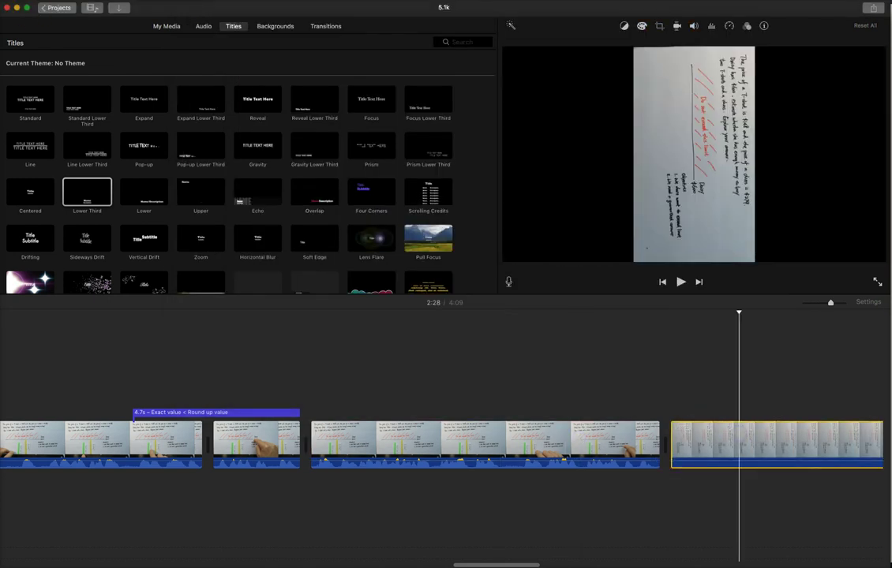
click(13, 25)
Step: Enlarge the 1.7 m clip's crop to frame the whole question and both objectives, and apply it
scroll(705, 361, right, 10)
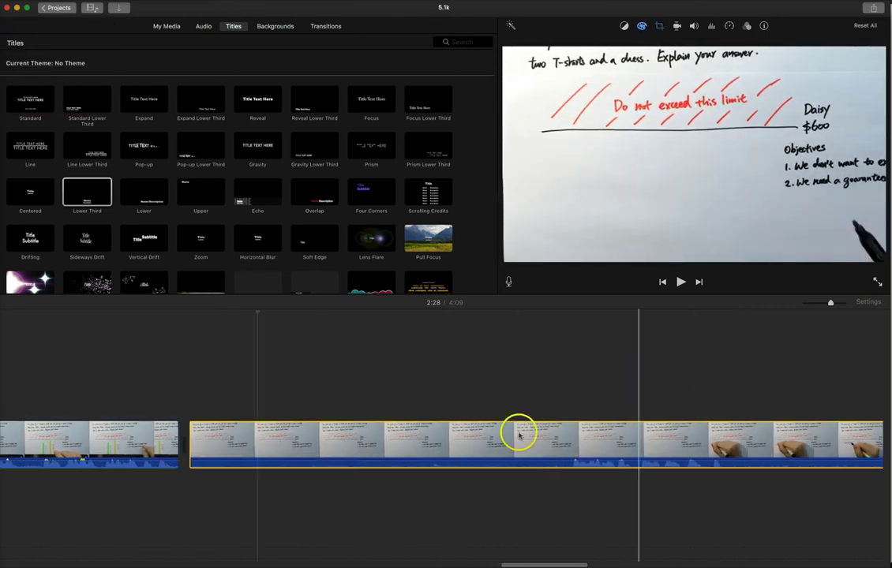
mouse_move(529, 439)
mouse_down()
mouse_move(552, 437)
mouse_move(541, 439)
mouse_up()
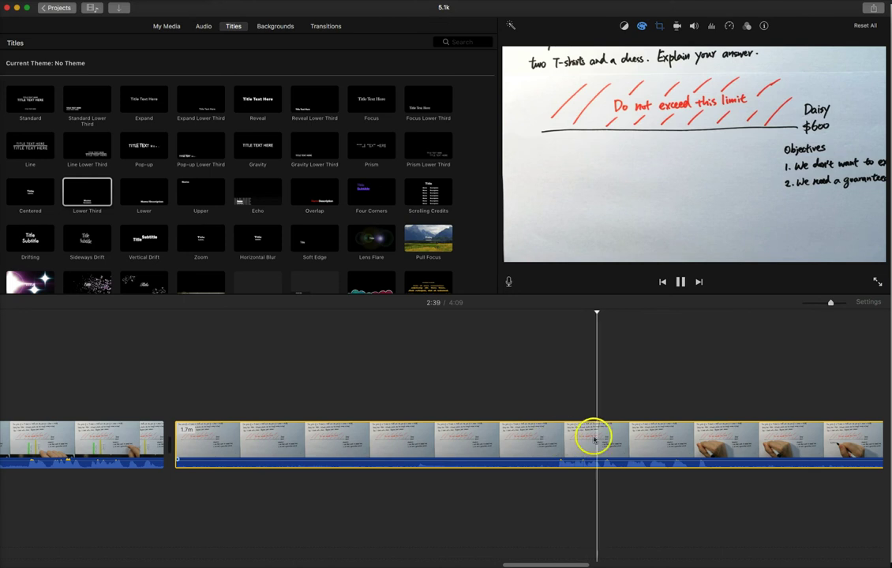
drag(634, 439, 639, 437)
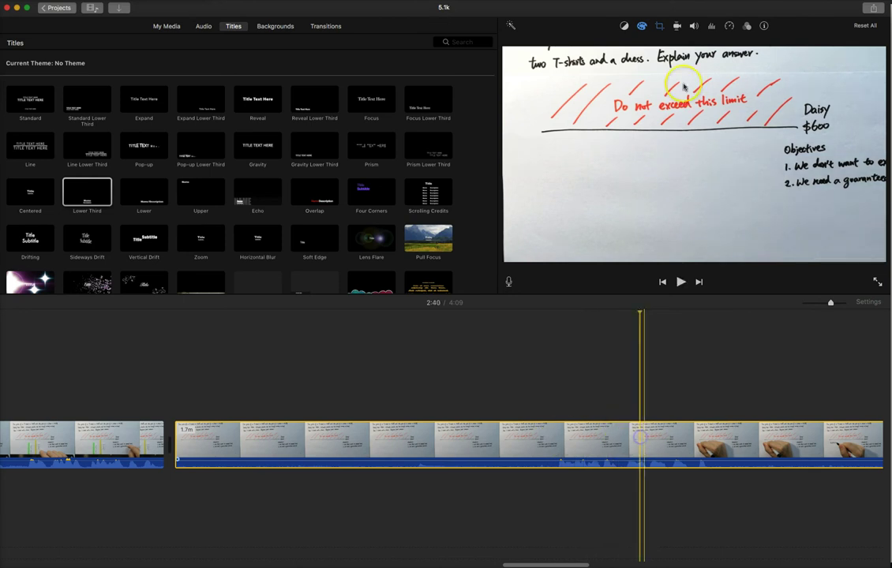
click(659, 26)
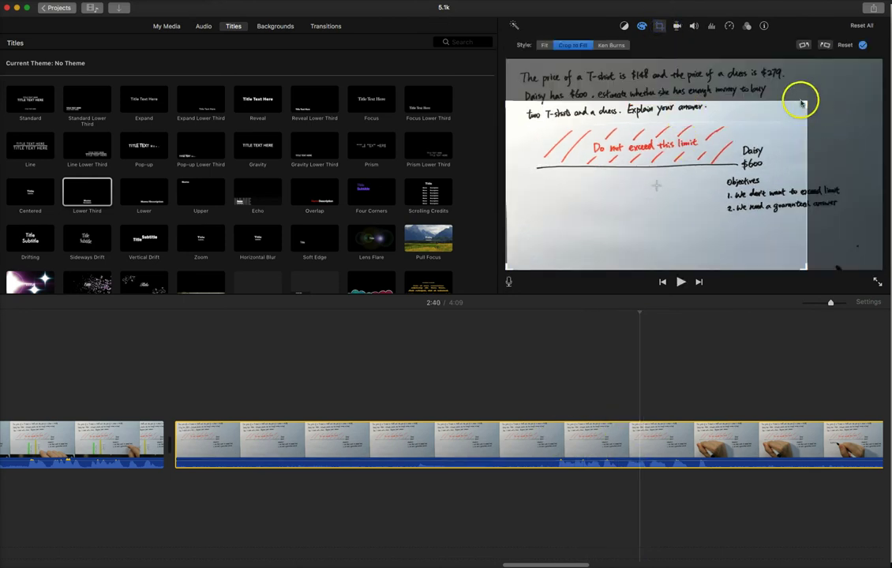
mouse_move(803, 103)
mouse_down()
mouse_move(854, 49)
mouse_move(860, 70)
mouse_move(867, 57)
mouse_up()
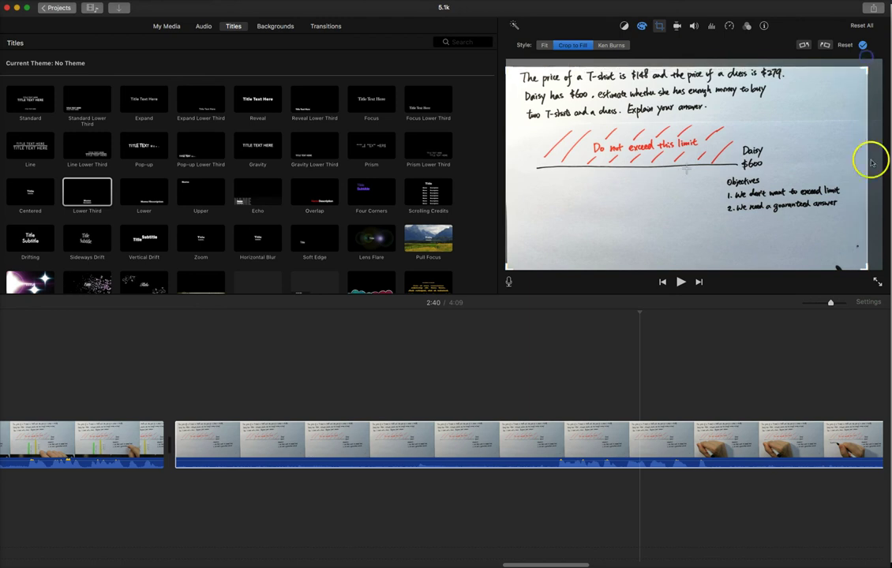
drag(789, 221, 766, 195)
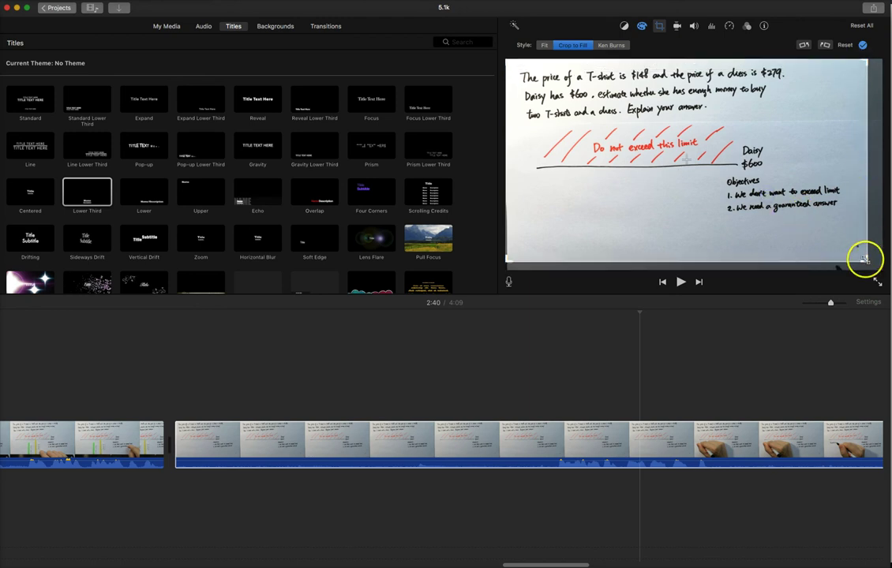
drag(865, 259, 843, 246)
click(863, 45)
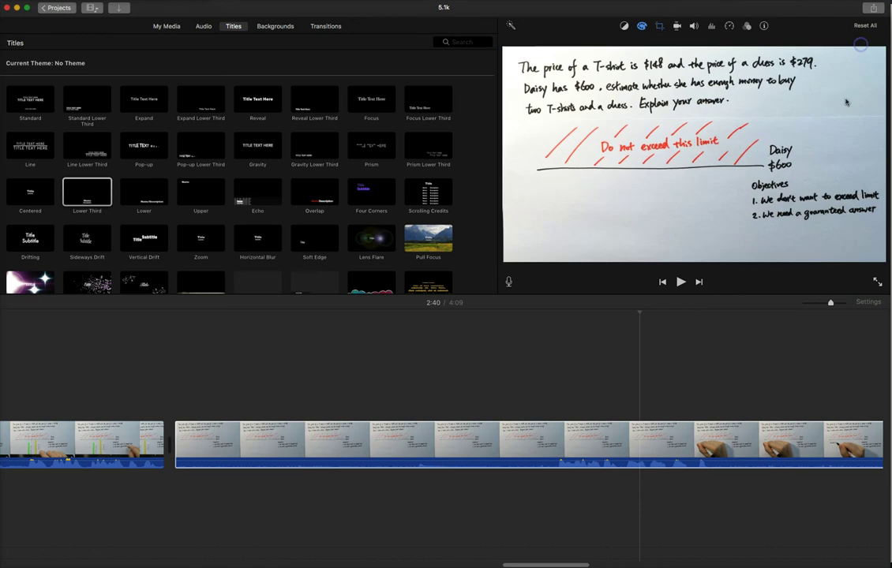
Step: Split the 1.7 m clip at about 2:38 and delete the part before the cut
click(581, 429)
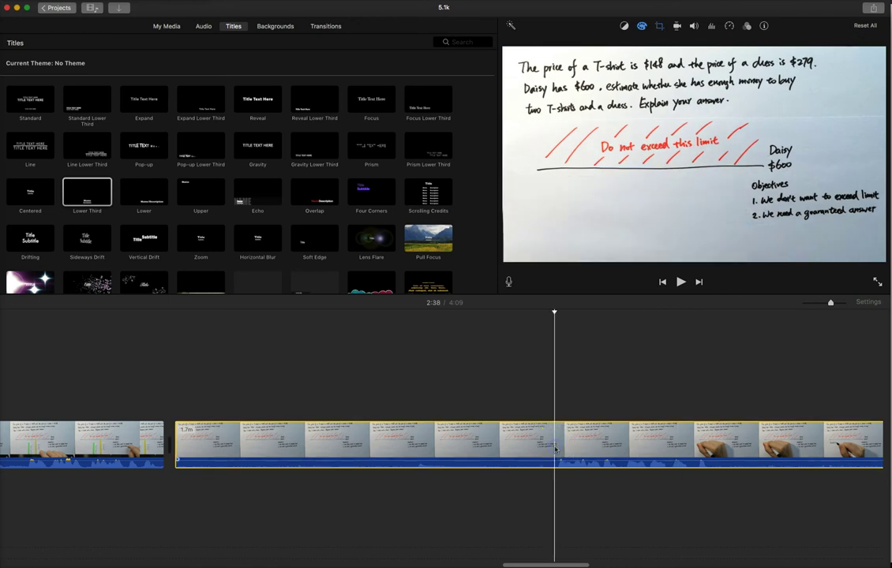
key(super+b)
click(493, 453)
key(BackSpace)
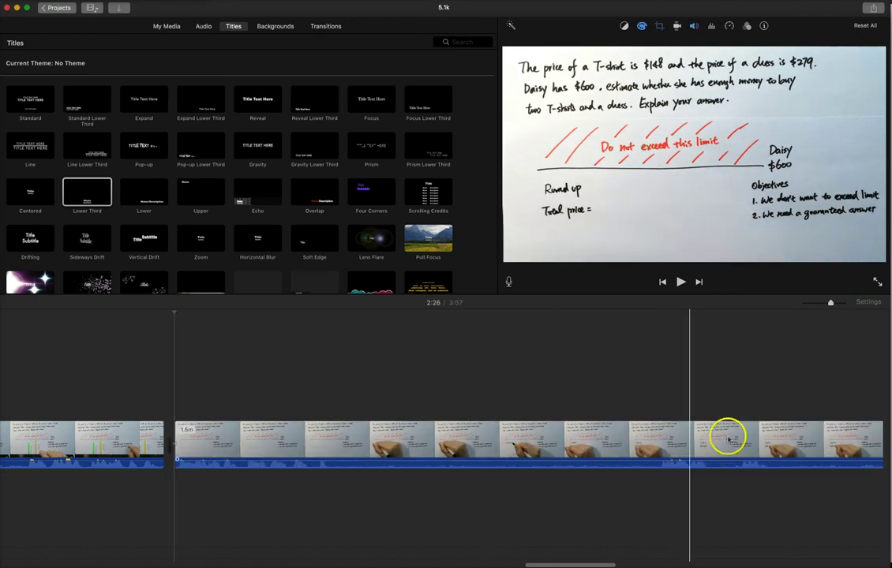
Step: Brighten the 1.5 m clip's highlights slightly with color correction at about 2:36
click(294, 429)
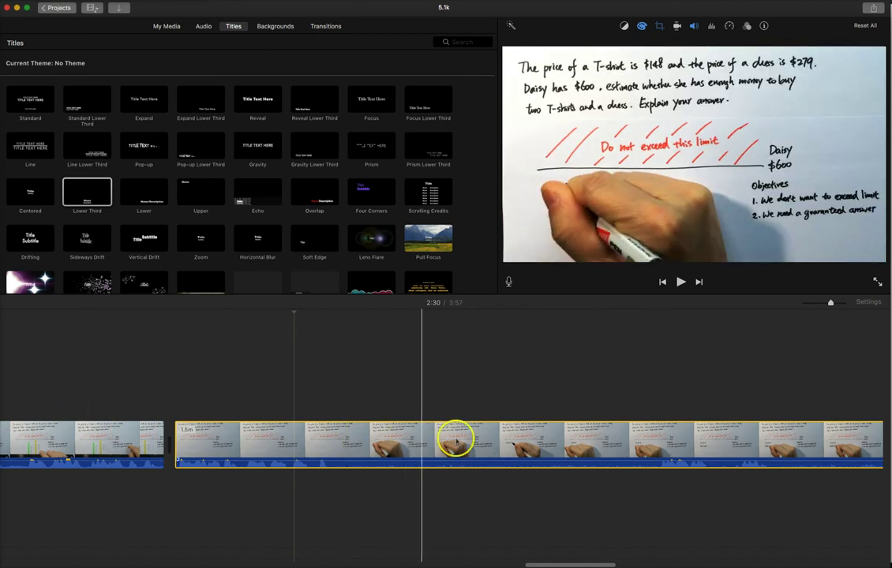
click(496, 437)
click(643, 27)
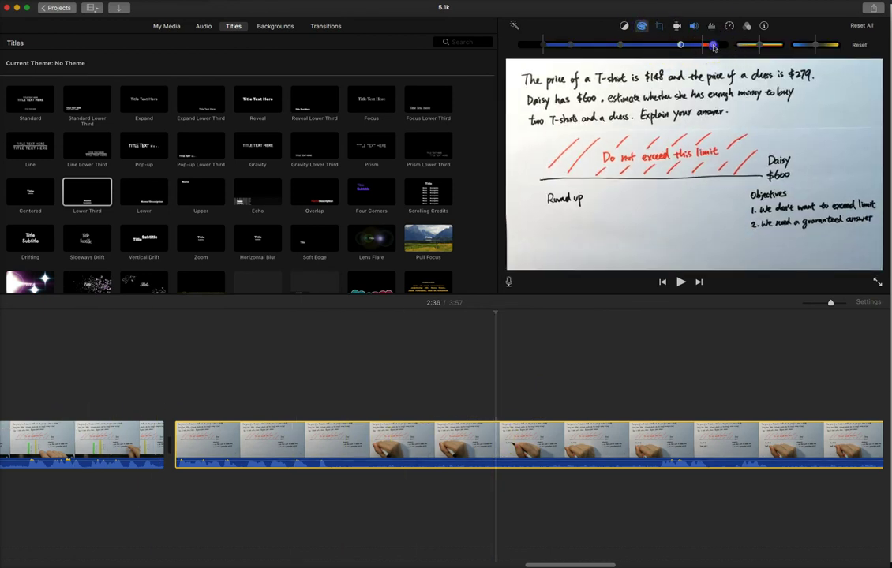
drag(714, 46, 716, 47)
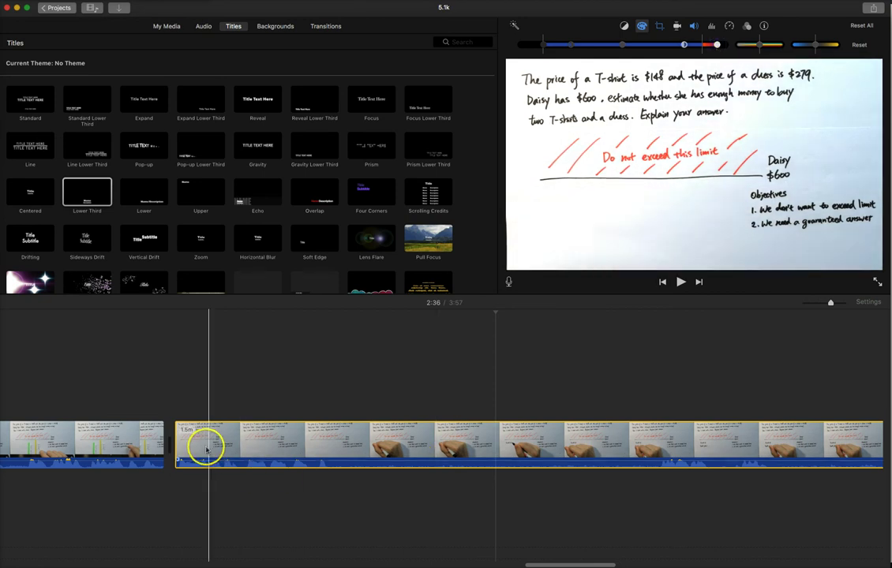
Step: Play back the cut between the 10.5 s clip and the 1.5 m clip
click(137, 440)
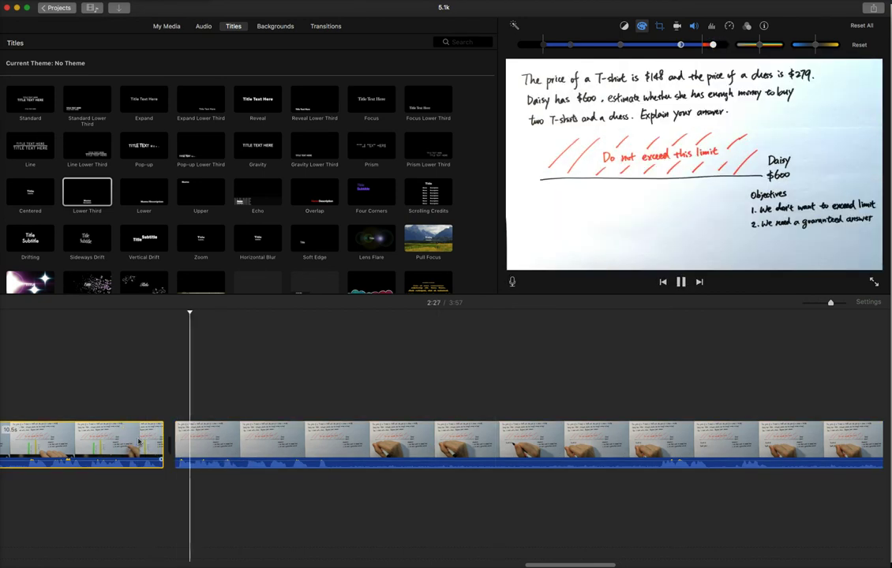
key(space)
scroll(139, 440, left, 3)
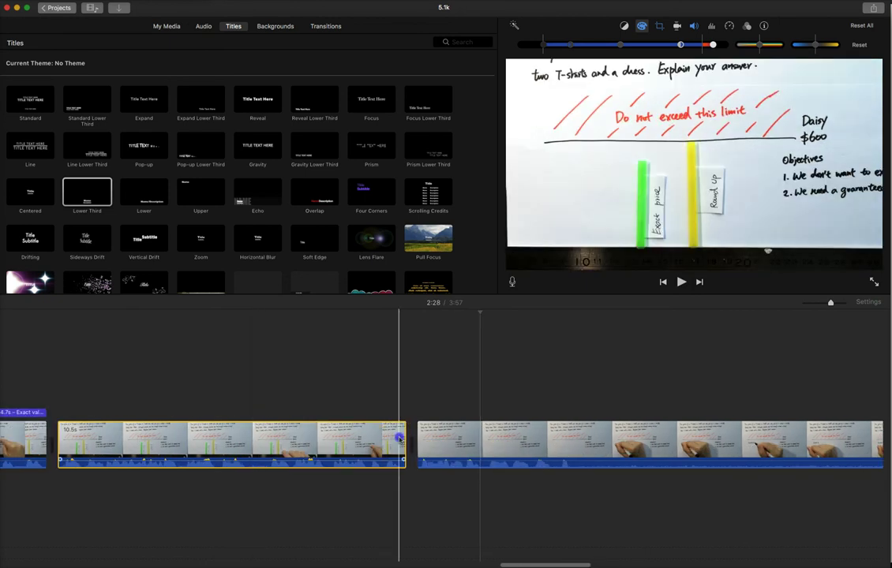
key(space)
Step: Add a Slide Left transition between the 10.5 s clip and the next clip, and set the playhead at about 2:25
click(359, 438)
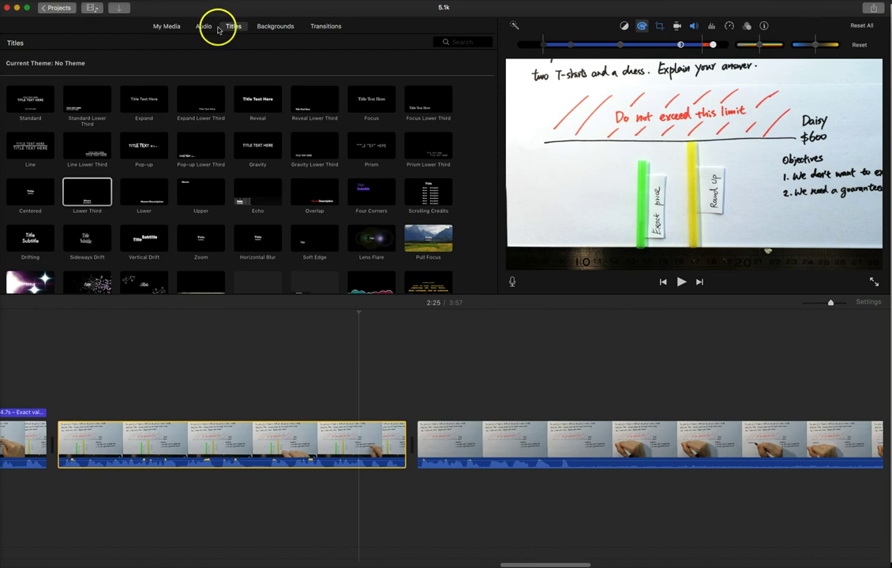
click(326, 30)
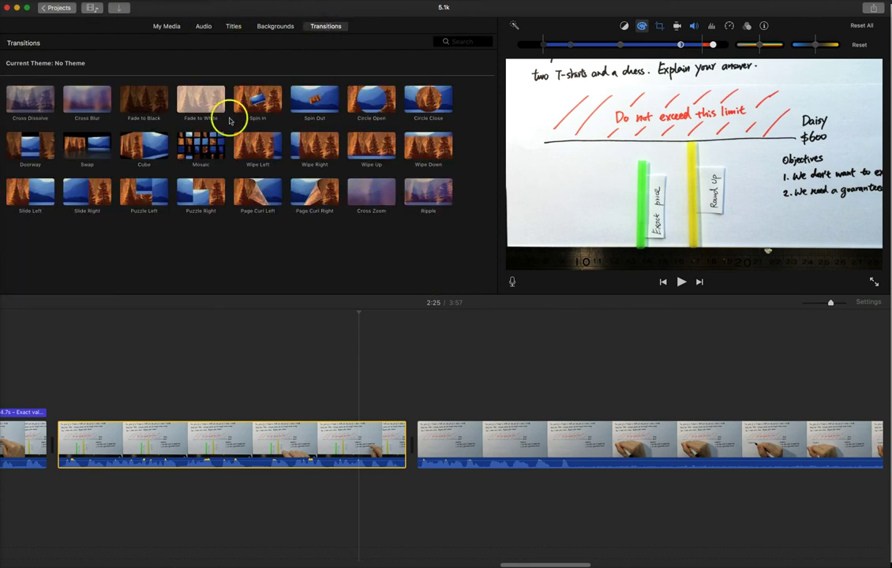
drag(131, 259, 401, 431)
click(359, 441)
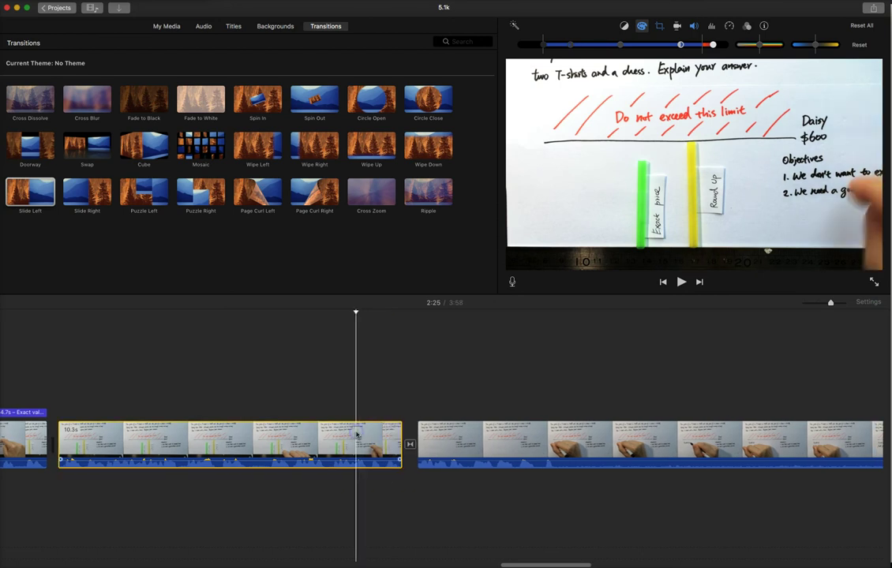
Step: Play through the start of the 1.5 m clip and split it at about 2:36
key(space)
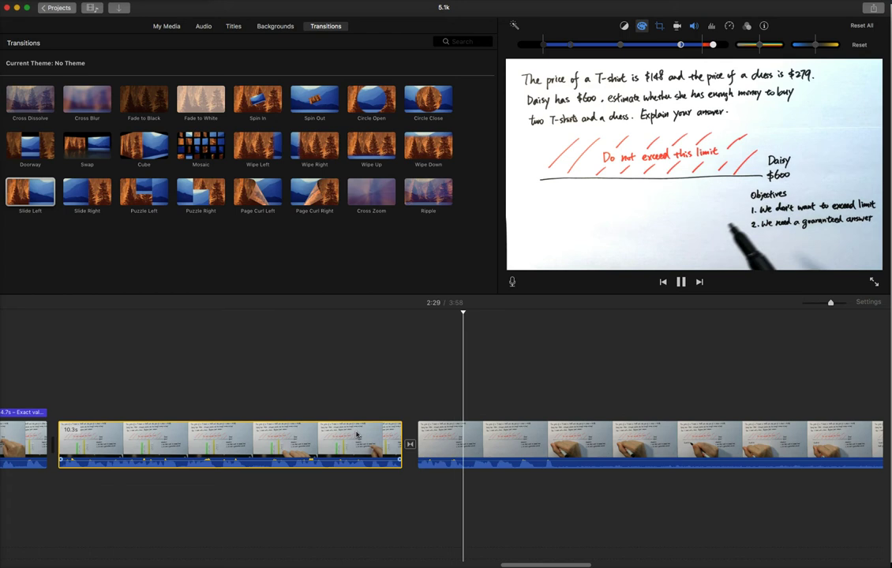
scroll(518, 436, right, 3)
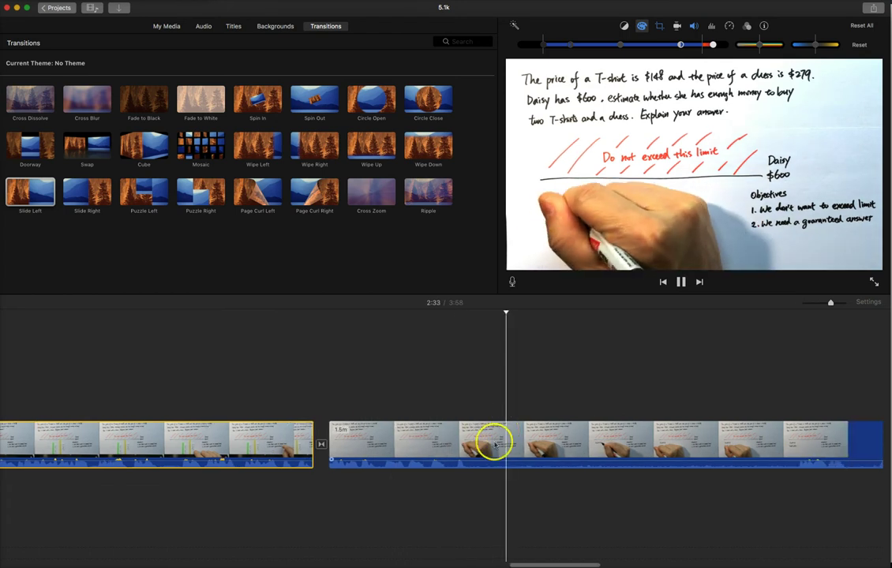
scroll(506, 443, right, 4)
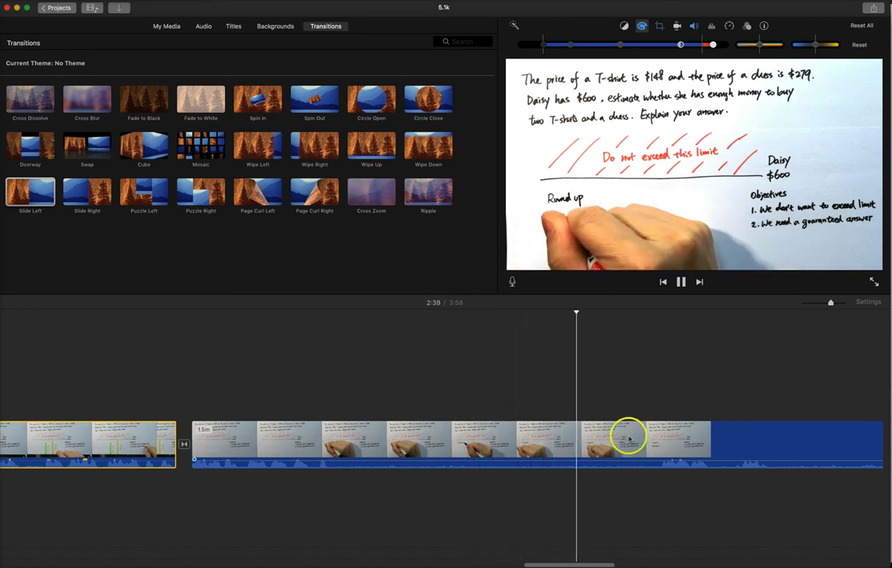
click(589, 318)
drag(588, 313, 480, 318)
key(super+b)
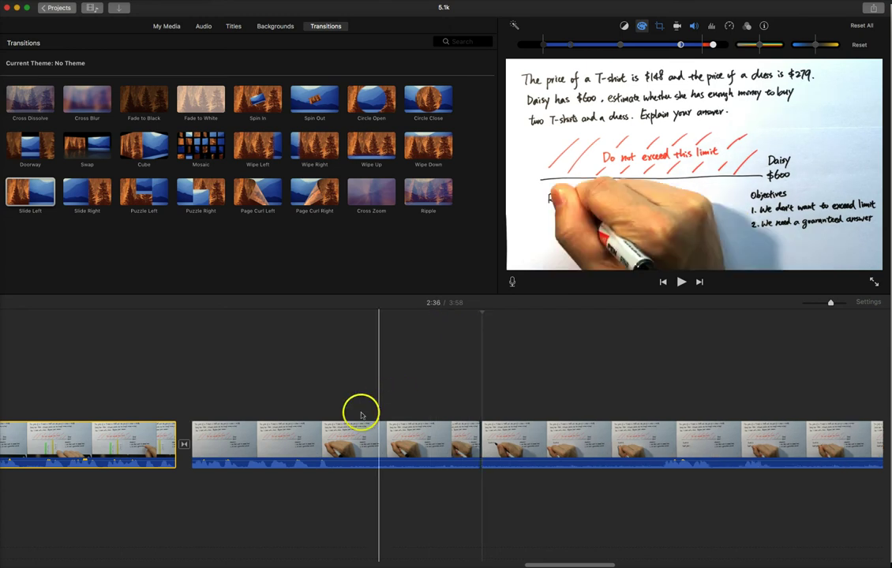
Step: Play the 8.6 s clip before the cut and detach its audio
click(252, 444)
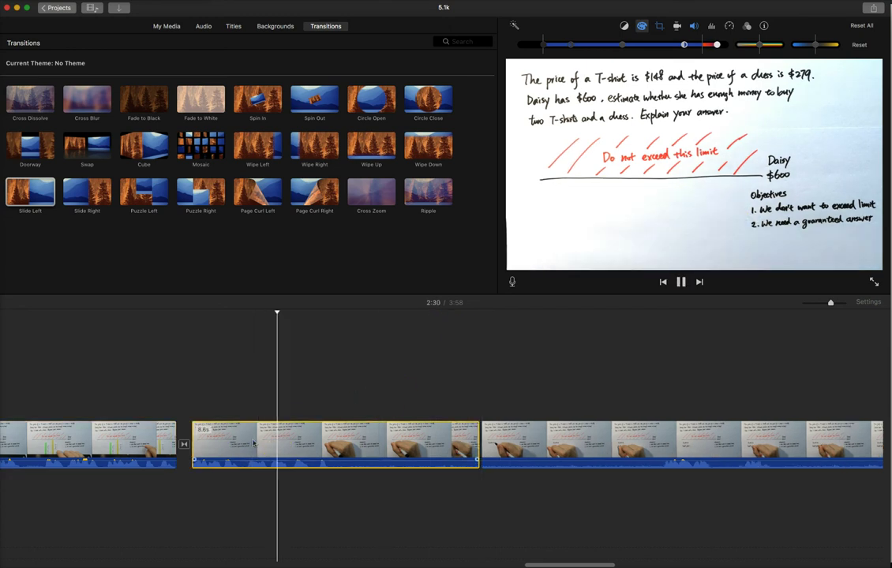
scroll(225, 443, left, 1)
key(space)
click(385, 440)
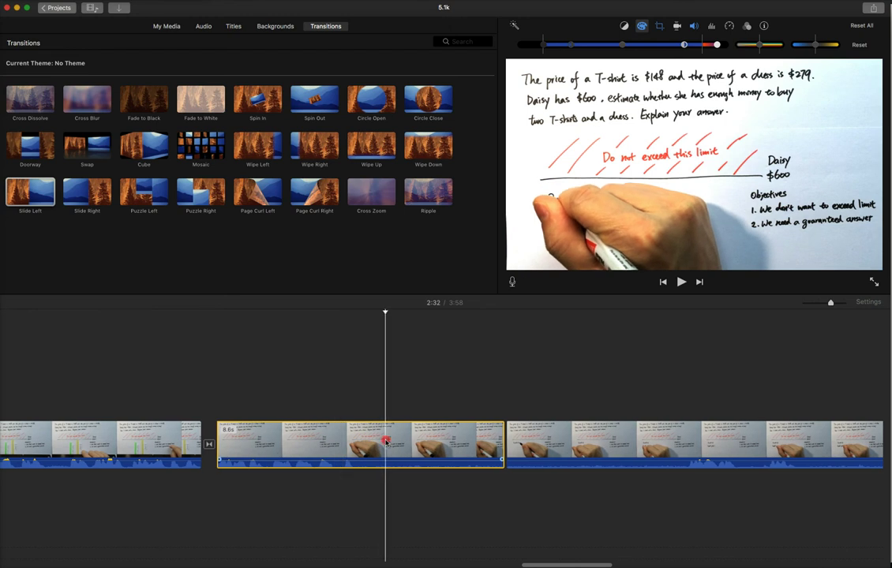
right_click(386, 442)
click(418, 511)
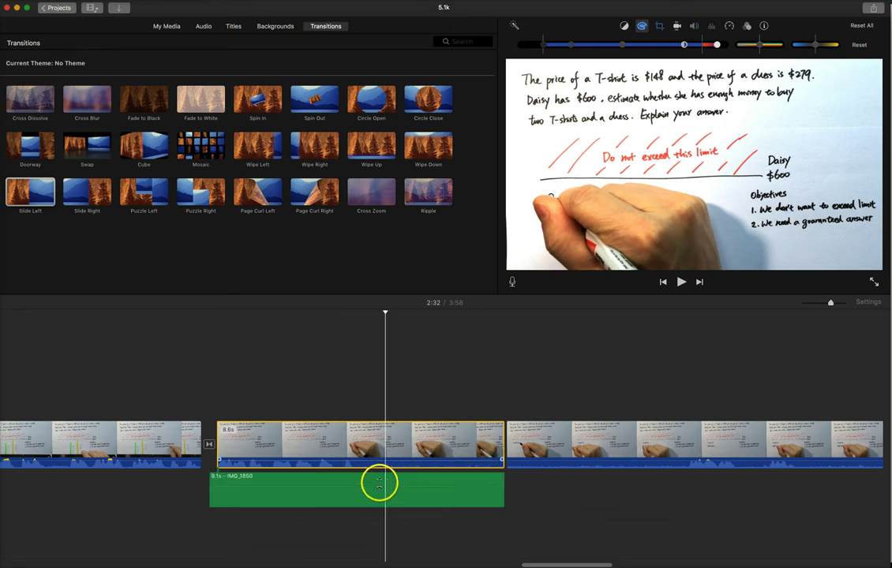
Step: Split the detached 9.1 s audio at about 2:31 and delete the part after the cut
click(357, 479)
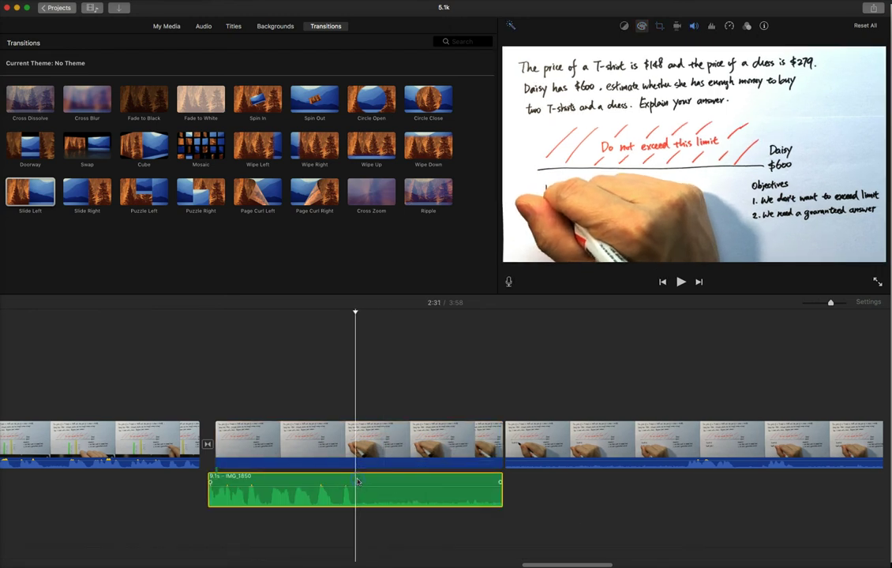
key(super+b)
click(388, 478)
key(BackSpace)
Step: Speed up the 8.6 s clip to roughly the length of its 4.7 s audio and align the audio beneath it
click(398, 450)
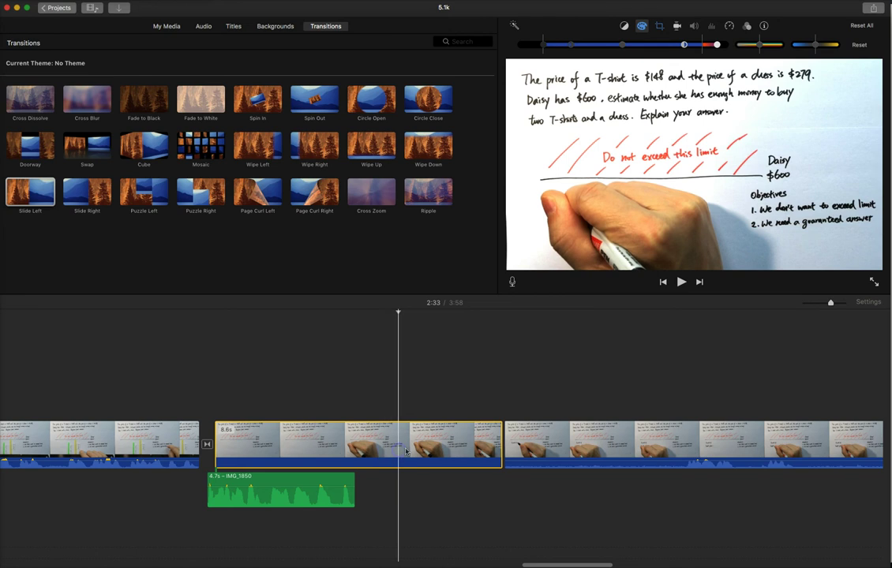
key(super+r)
drag(497, 425, 360, 431)
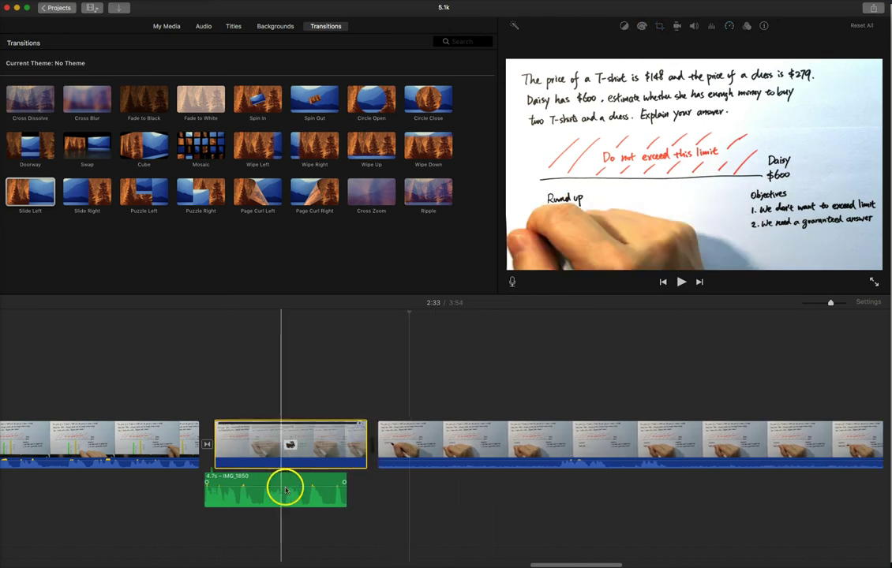
drag(286, 491, 297, 490)
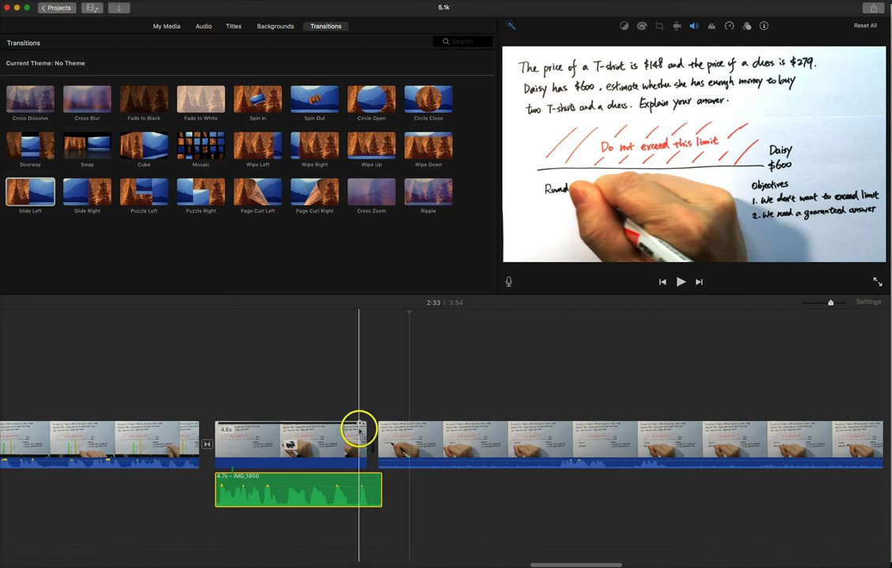
drag(359, 430, 388, 427)
click(342, 479)
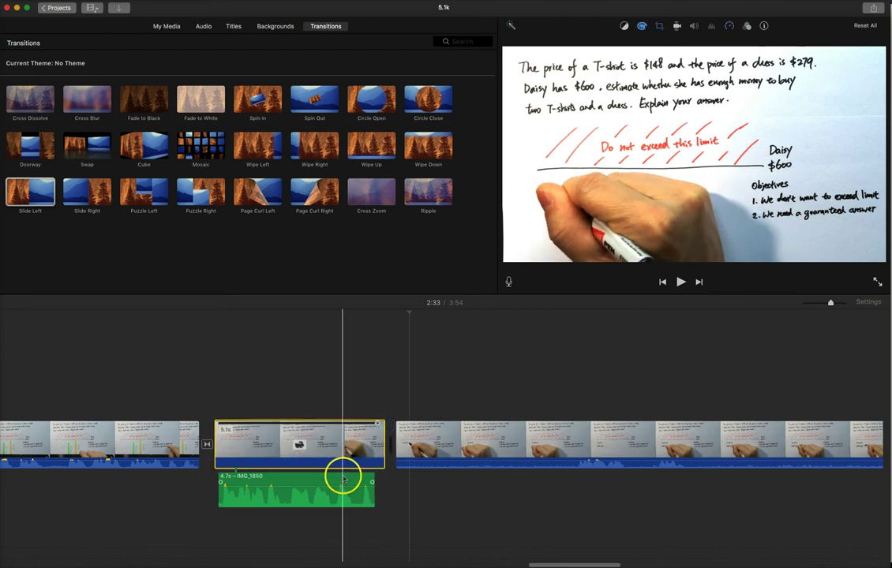
drag(383, 425, 368, 425)
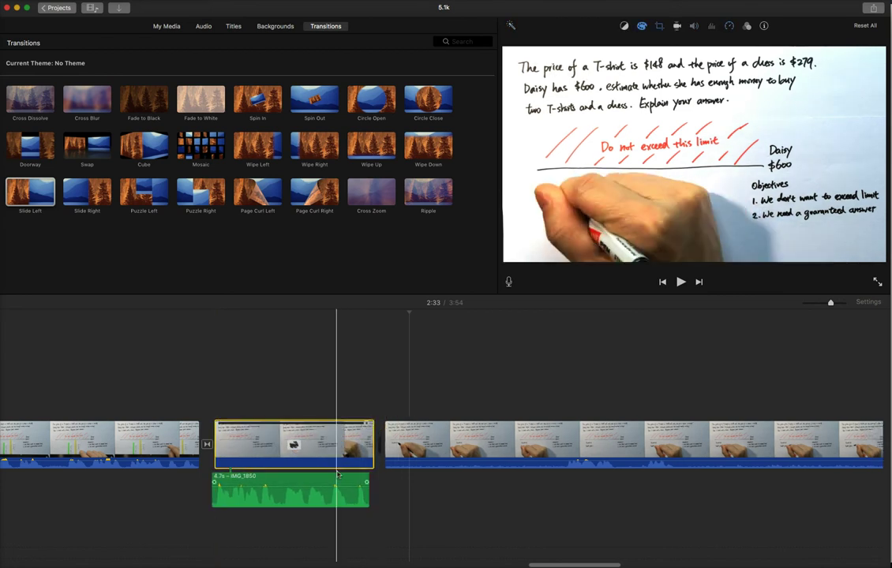
drag(346, 479, 351, 478)
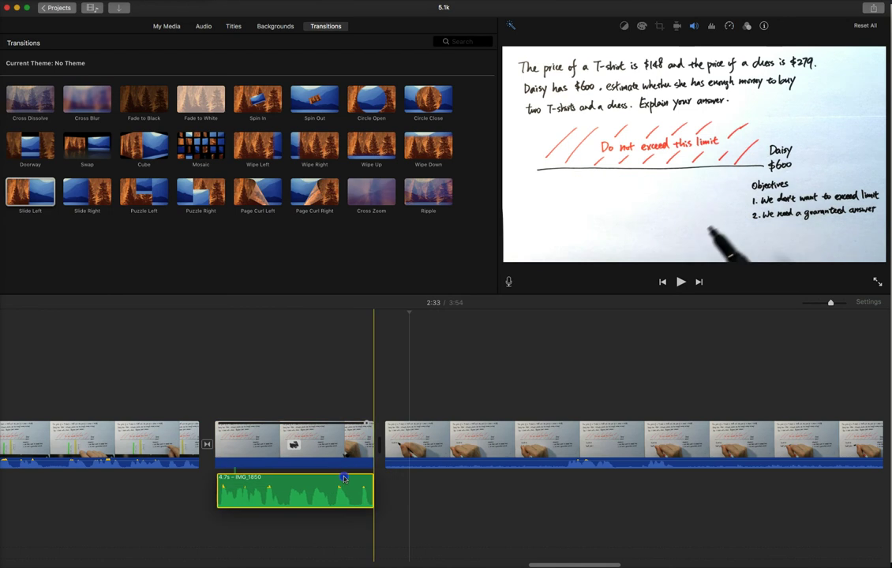
Step: Play back from the end of the 10.3 s clip through the sped-up clip and into the 1.3 m clip
click(183, 439)
key(space)
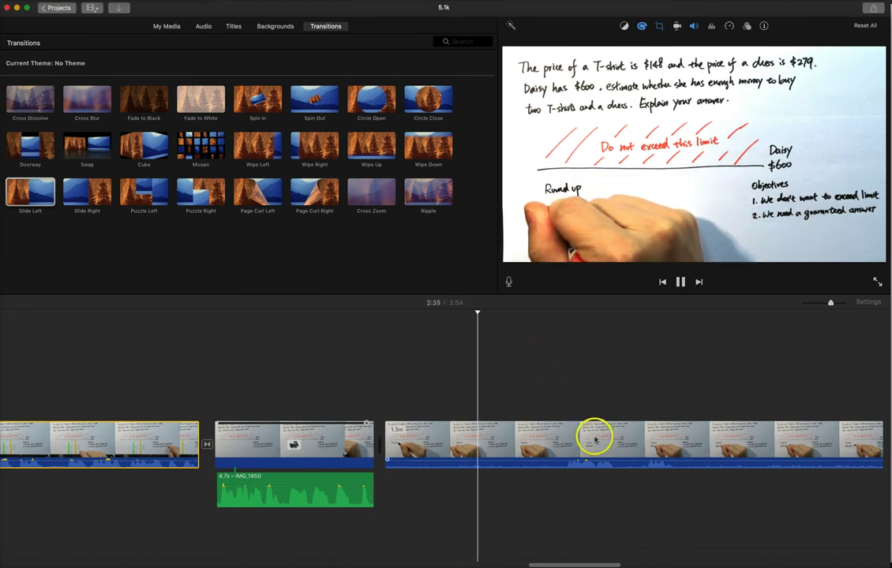
scroll(593, 437, right, 3)
click(412, 311)
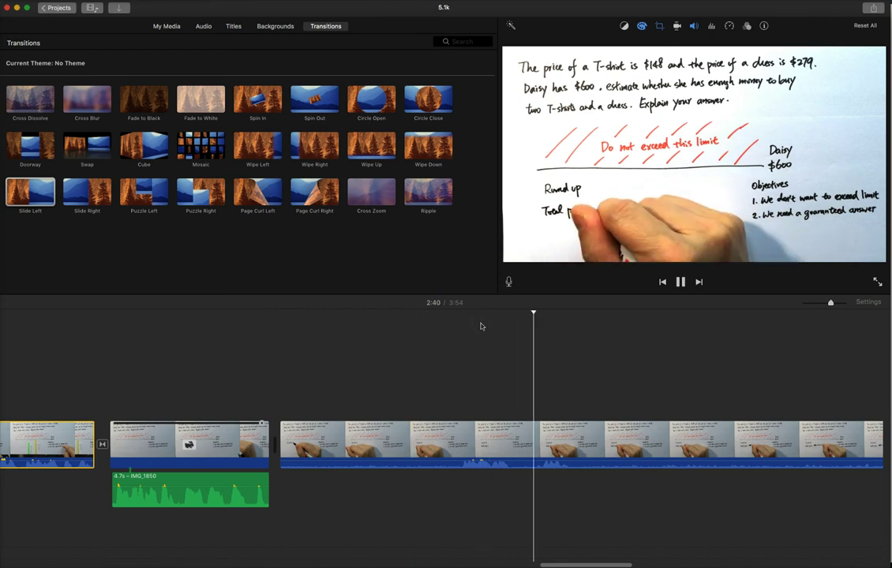
scroll(608, 363, right, 5)
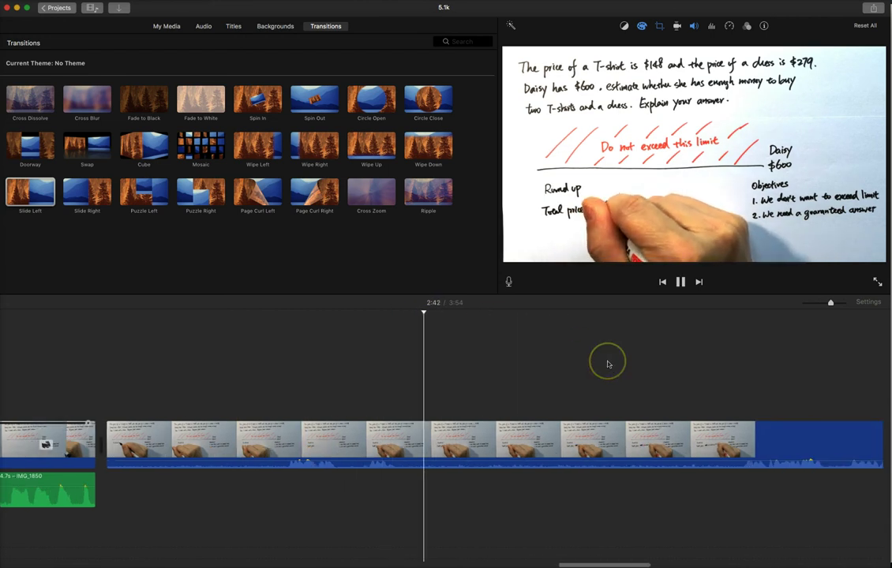
scroll(561, 356, right, 5)
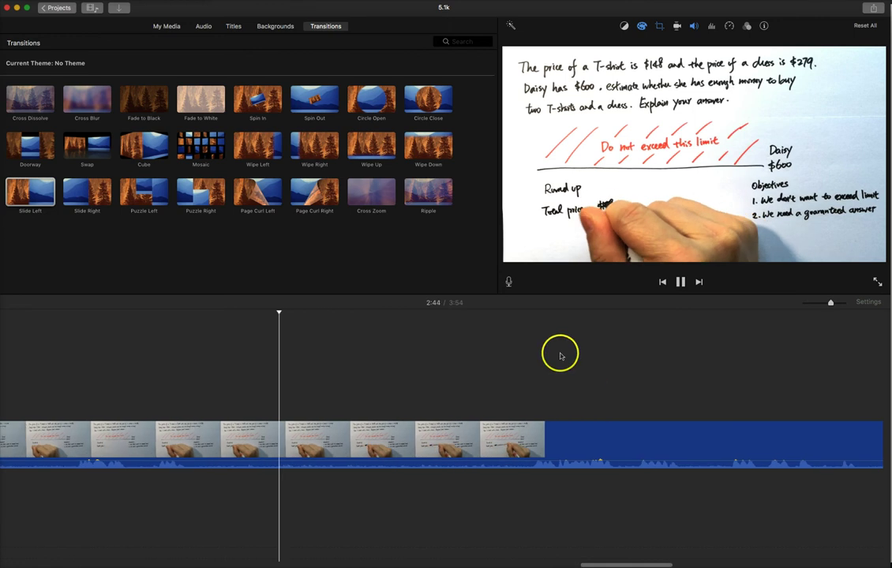
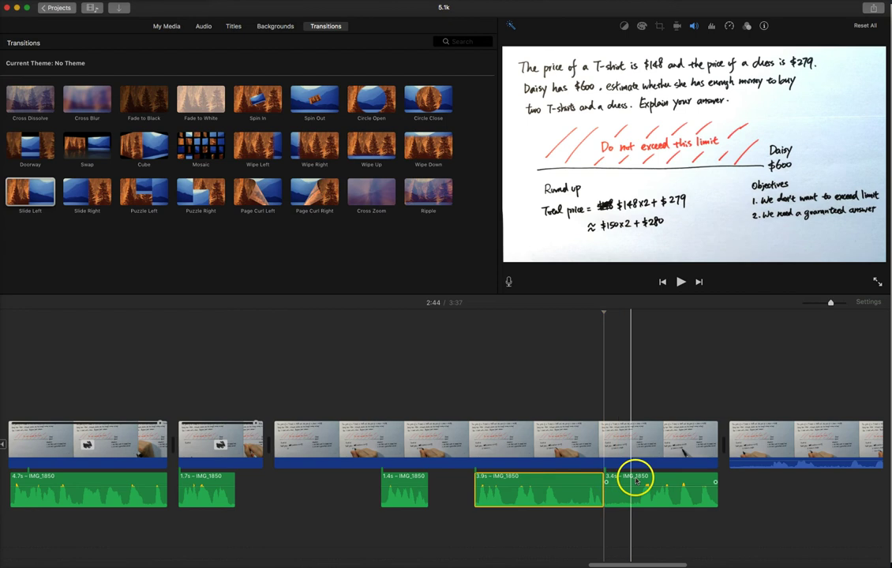
Step: Split the 3.4 s audio piece about 0.9 s in and delete the part before the cut
click(637, 480)
key(super+b)
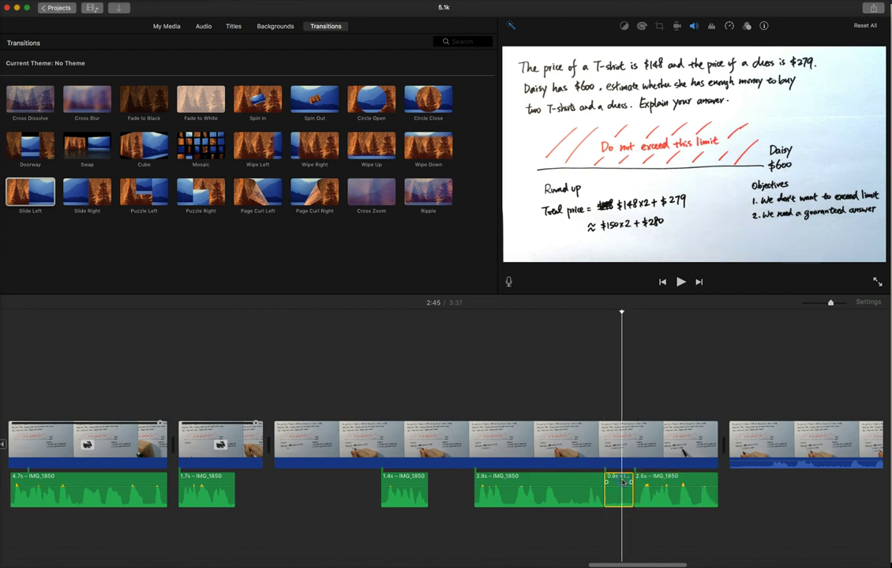
key(Delete)
Step: Speed up the 13.3 s clip and arrange the 1.4 s, 3.9 s and 2.5 s audio pieces end to end beneath it
click(527, 430)
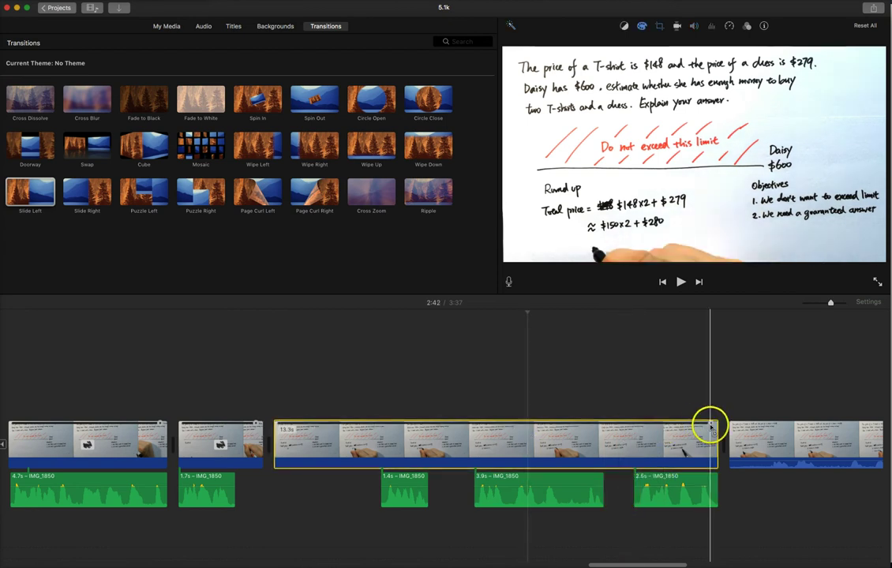
drag(709, 426, 563, 426)
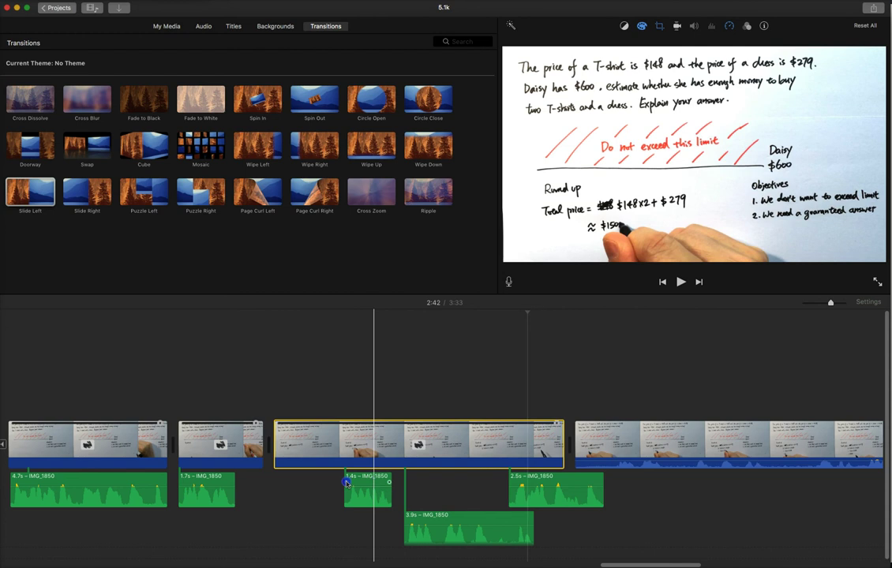
drag(347, 483, 276, 483)
drag(470, 524, 418, 477)
drag(564, 433, 529, 427)
drag(431, 479, 410, 481)
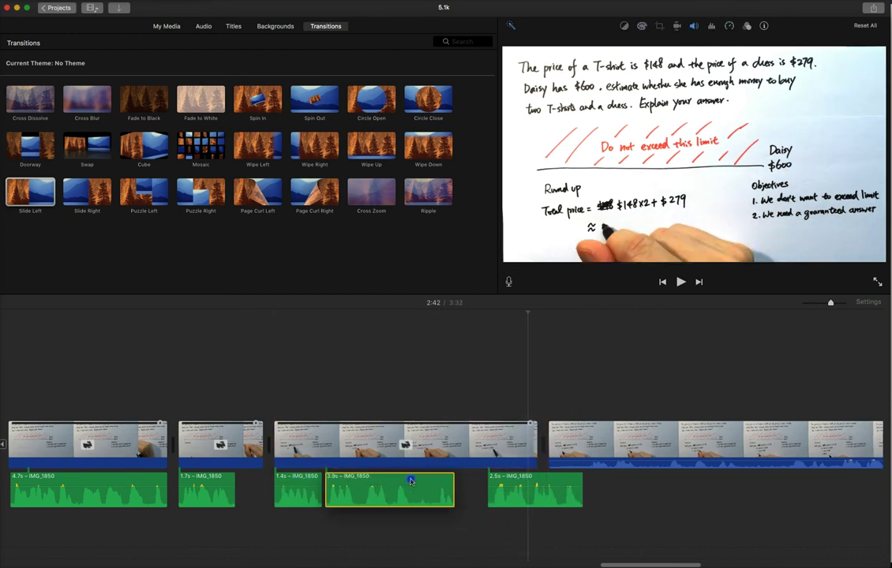
mouse_move(510, 482)
mouse_down()
mouse_move(421, 481)
mouse_move(493, 481)
mouse_up()
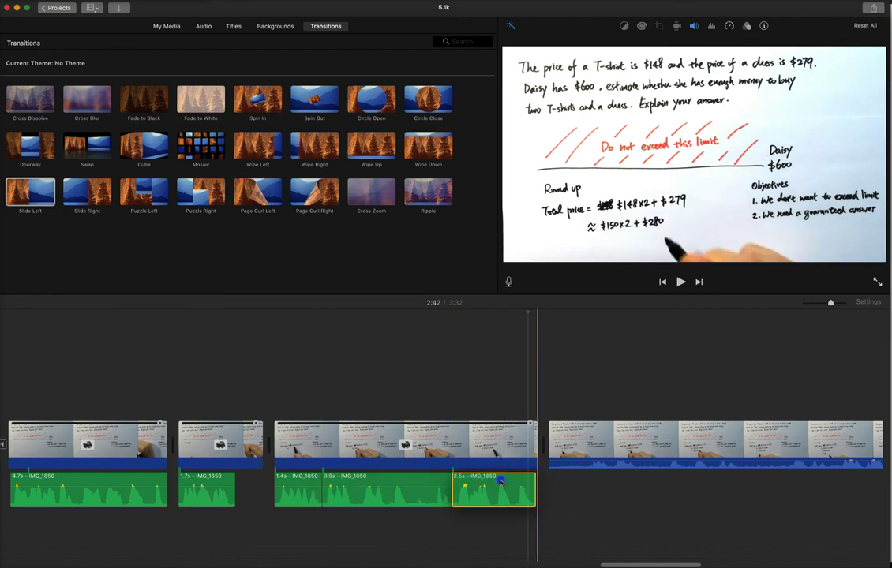
Step: Play back from about 2:34 through the sped-up clip and into the 49.4 s clip
click(251, 444)
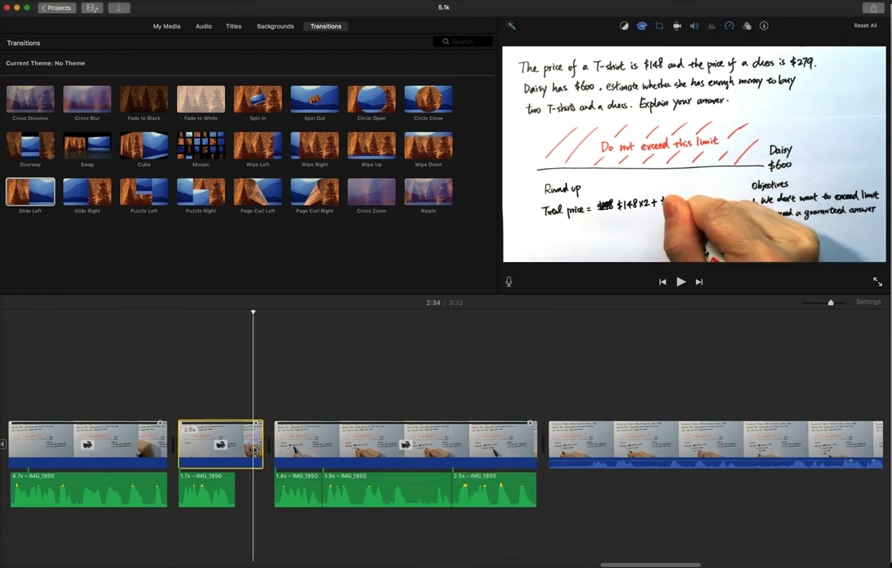
key(space)
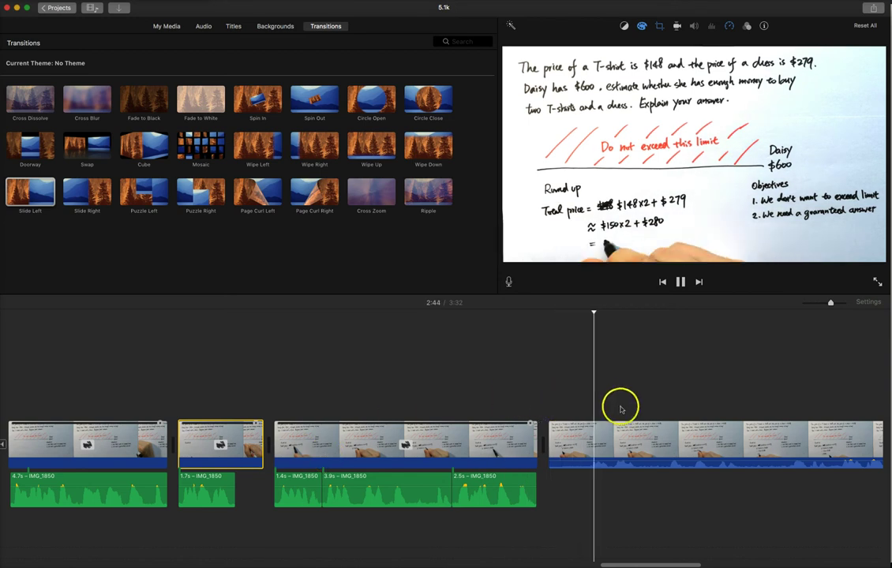
scroll(621, 409, right, 5)
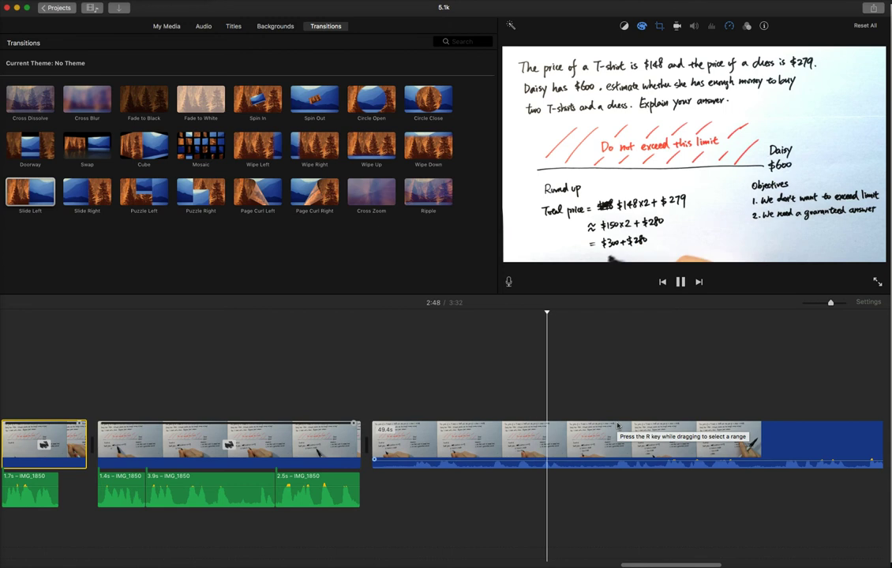
Step: Lower and tighten the Crop to Fill frame of the 49.4 s clip around the written calculation, and apply it
click(618, 434)
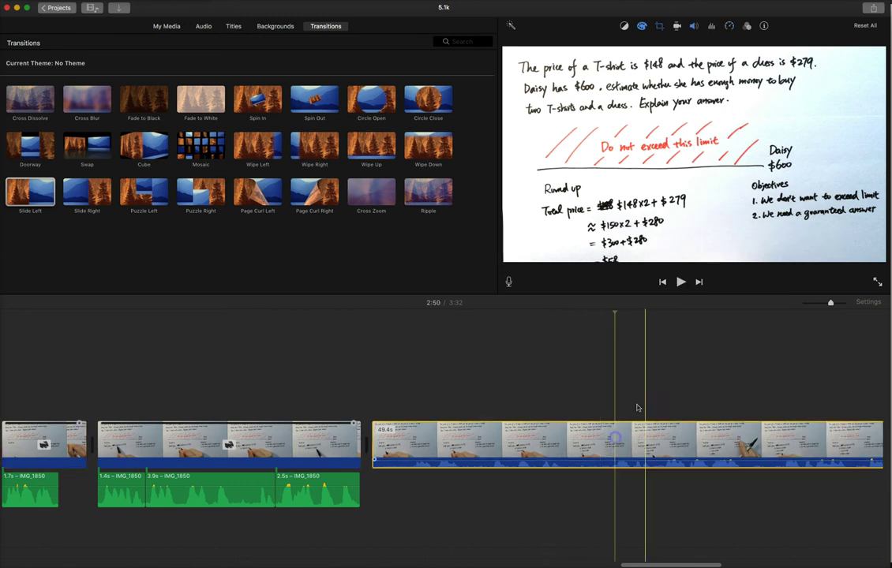
click(658, 27)
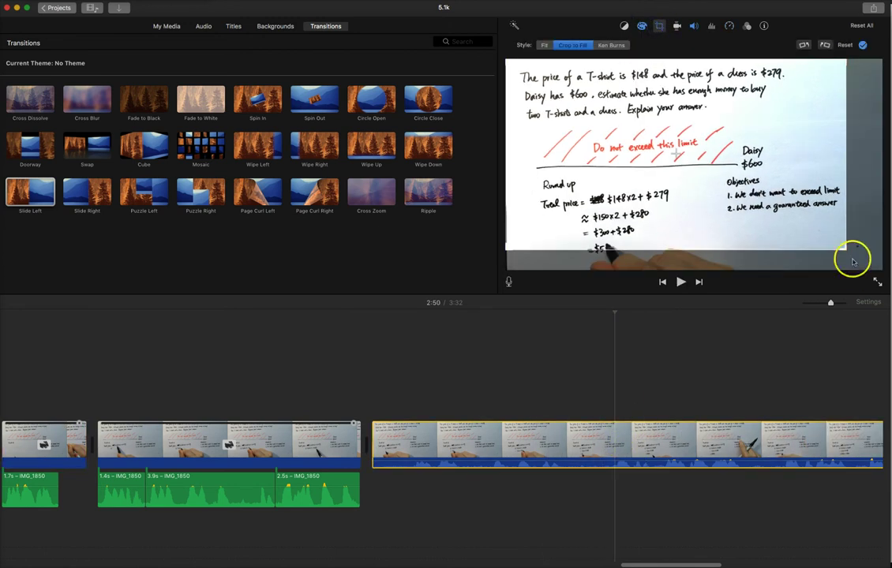
drag(790, 207, 790, 215)
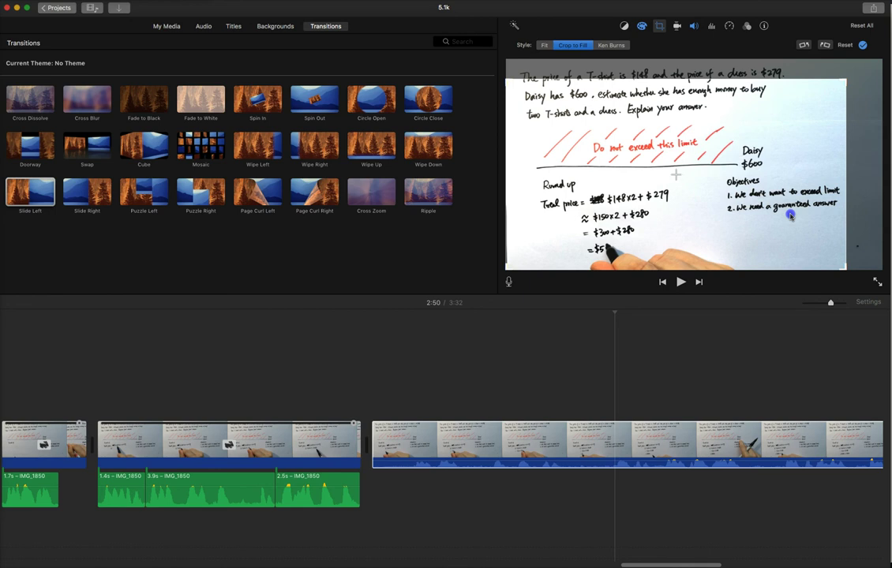
drag(843, 82, 811, 98)
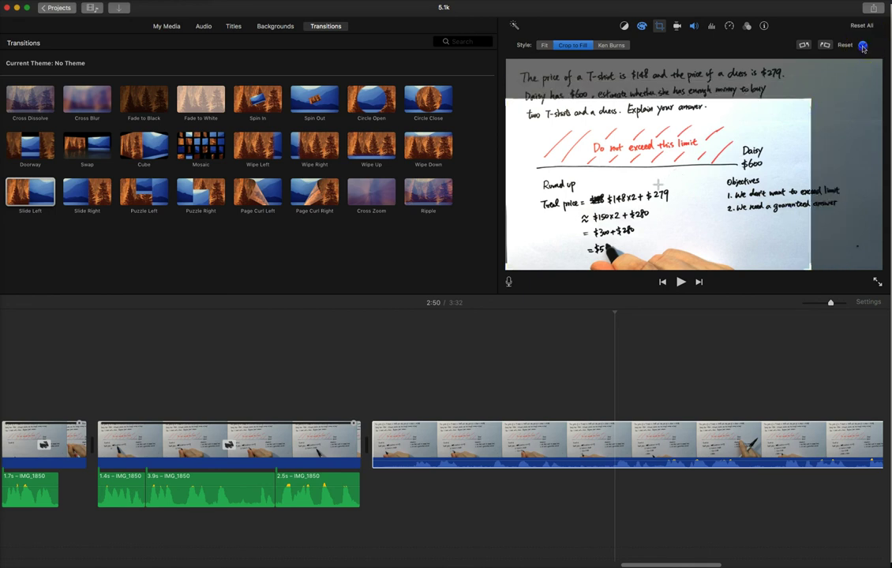
click(863, 47)
Step: Play back the cut into the newly cropped 49.4 s clip until about 2:54
click(350, 468)
key(space)
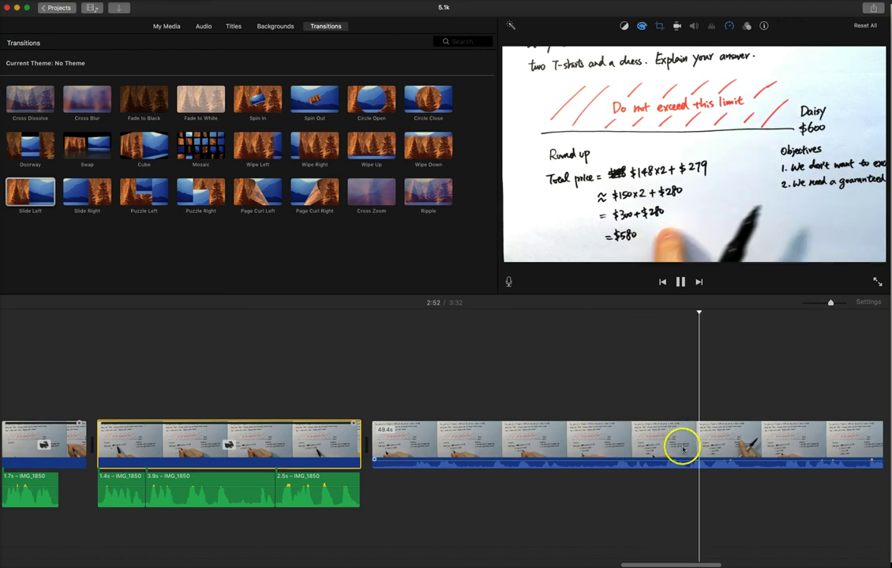
key(space)
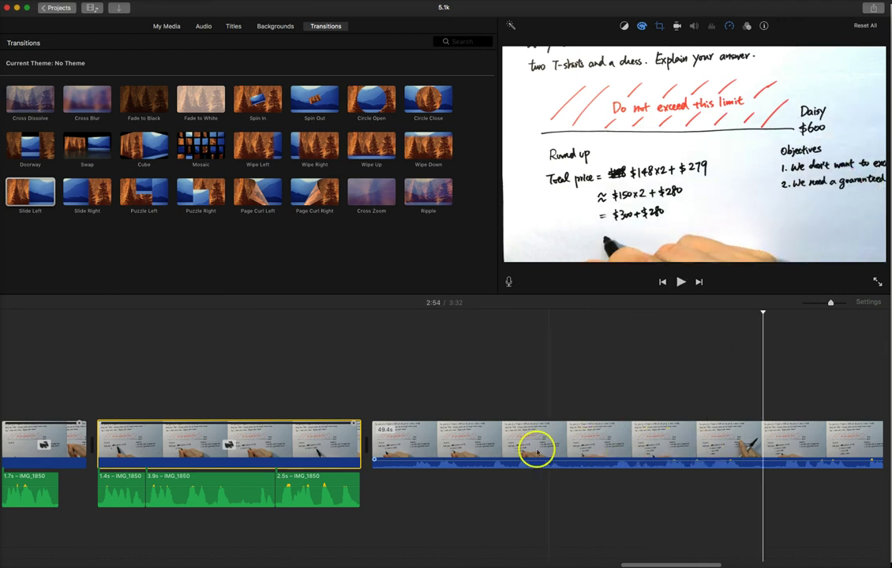
Step: Split the 49.4 s clip at about 2:51 and detach the audio from its 8.6 s first part
click(607, 436)
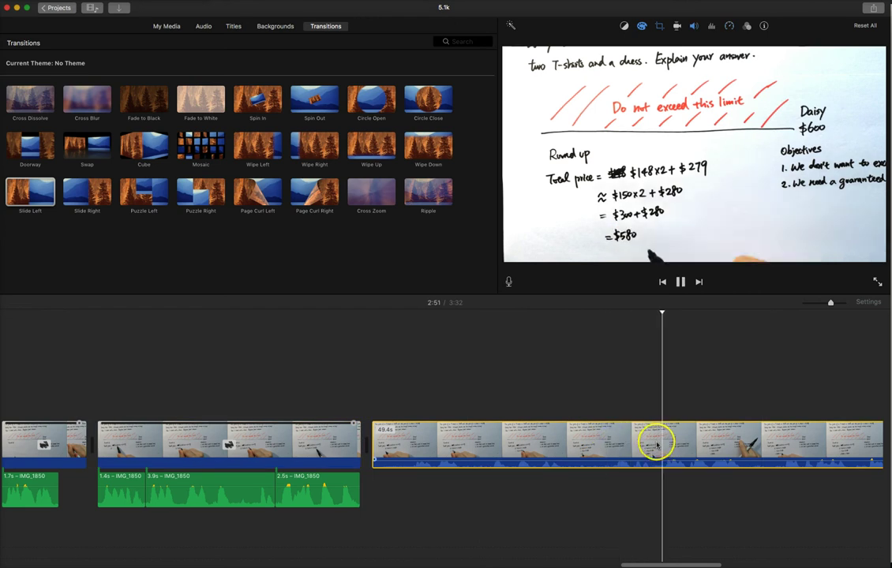
key(super+b)
right_click(584, 436)
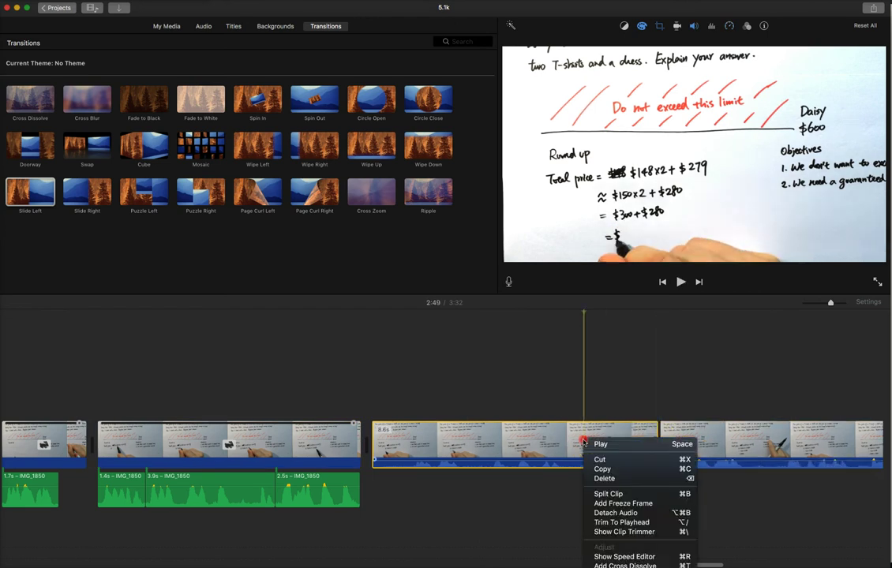
click(633, 513)
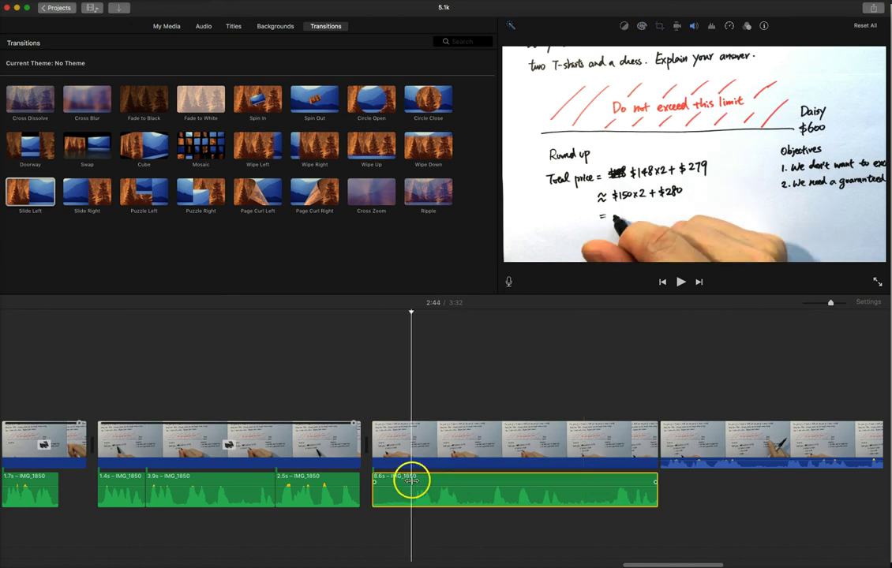
Step: Split the detached 8.6 s audio at the edges of its quiet gaps to separate the spoken passages
key(super+b)
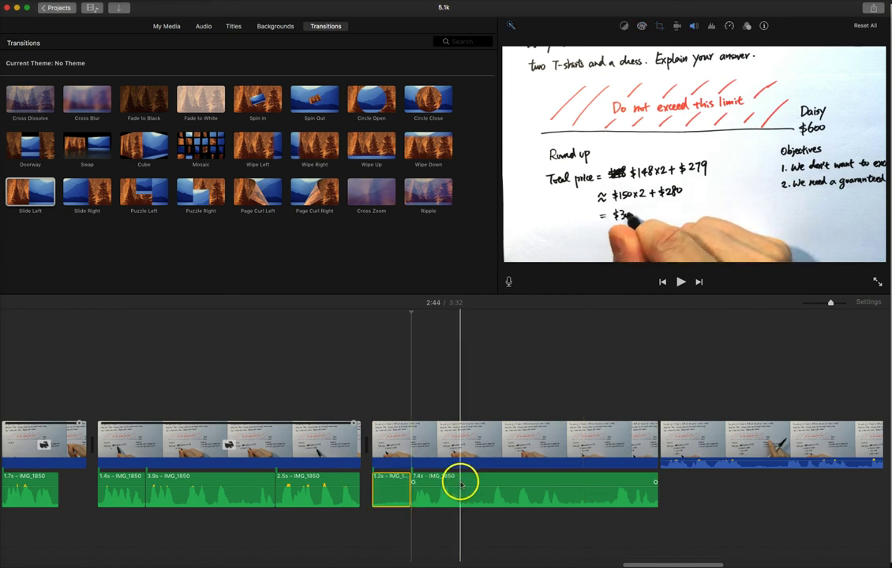
click(566, 482)
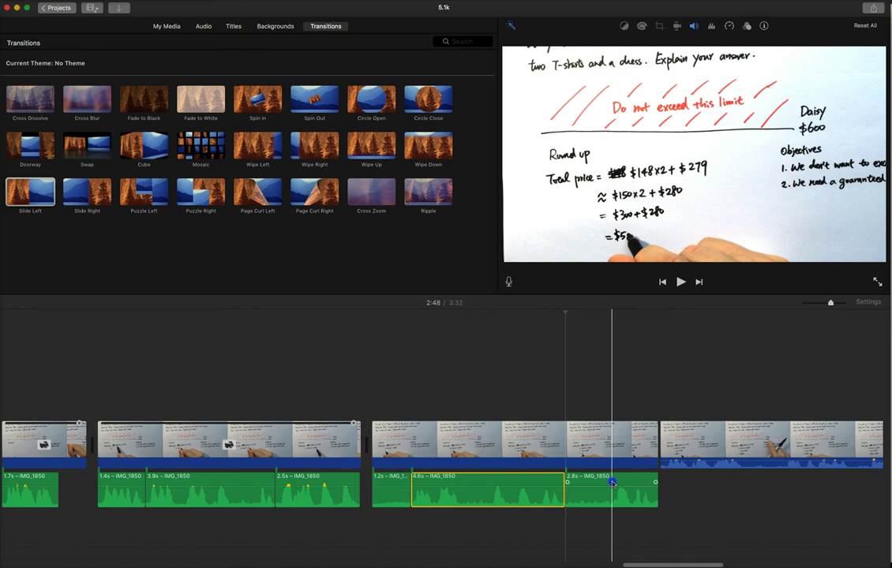
click(461, 483)
key(super+b)
click(488, 483)
key(super+b)
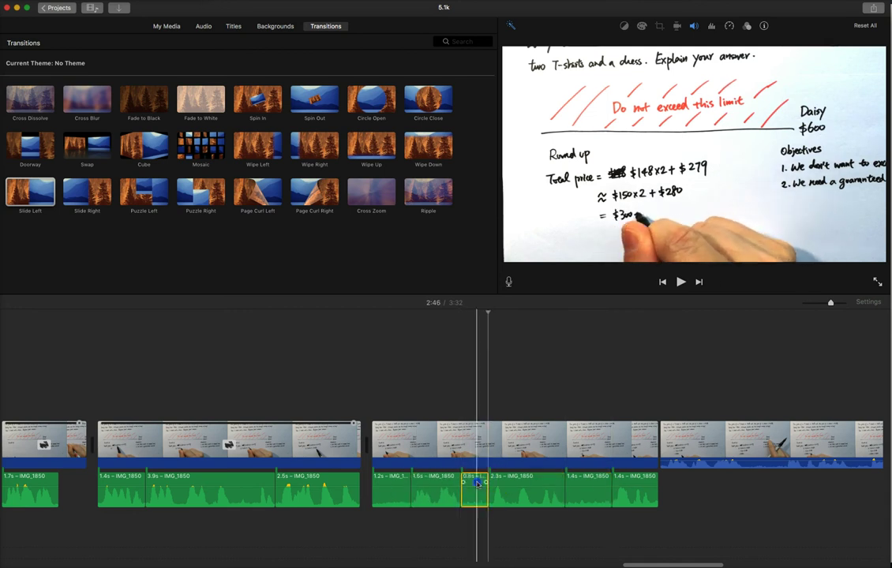
Step: Delete the quiet audio pieces, keeping only the 1.5 s, 2.3 s and final 1.4 s spoken pieces
key(Delete)
click(585, 484)
key(Delete)
click(385, 480)
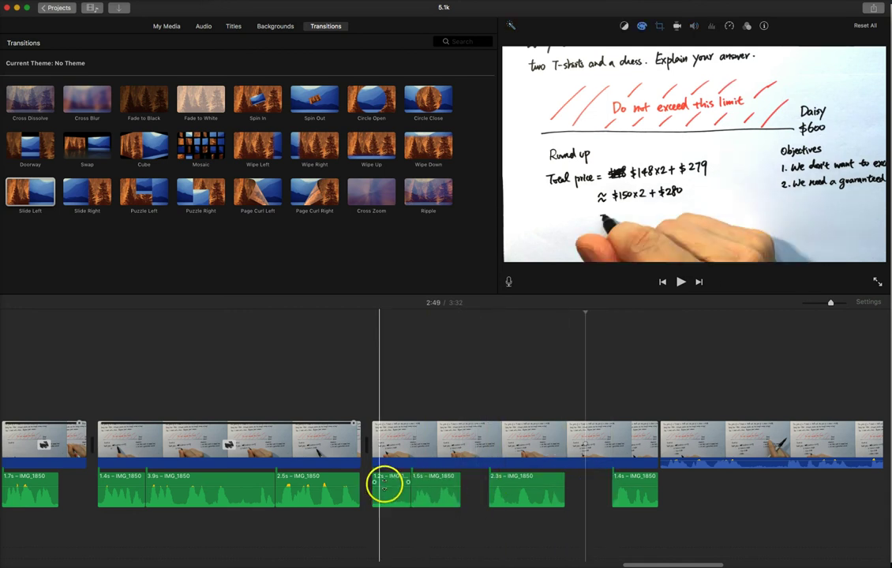
click(433, 468)
click(393, 477)
key(Delete)
Step: Speed up the 8.6 s clip to about 5.4 s and arrange the 1.5 s, 2.3 s and 1.4 s audio pieces beneath it
click(491, 444)
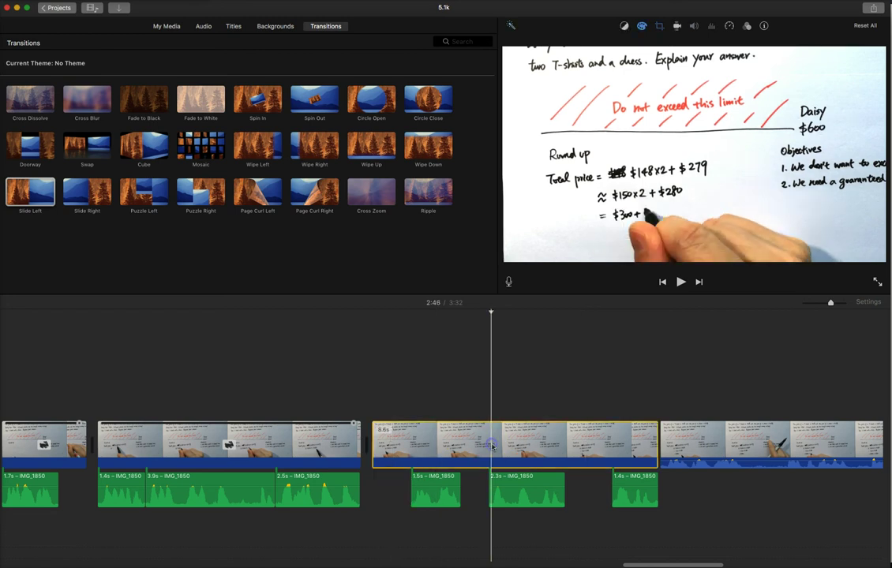
key(super+r)
drag(650, 424, 543, 424)
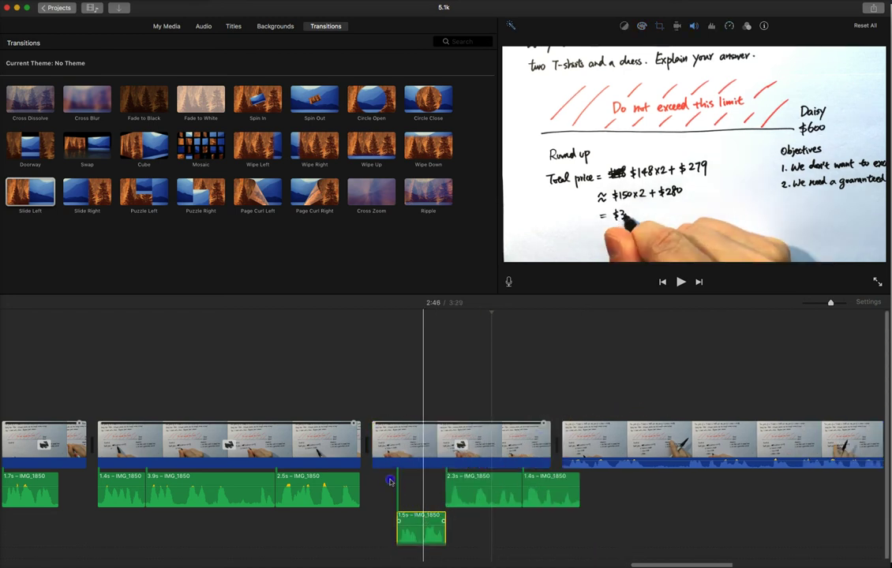
drag(390, 481, 390, 483)
drag(499, 478, 480, 477)
click(575, 483)
drag(548, 480, 527, 480)
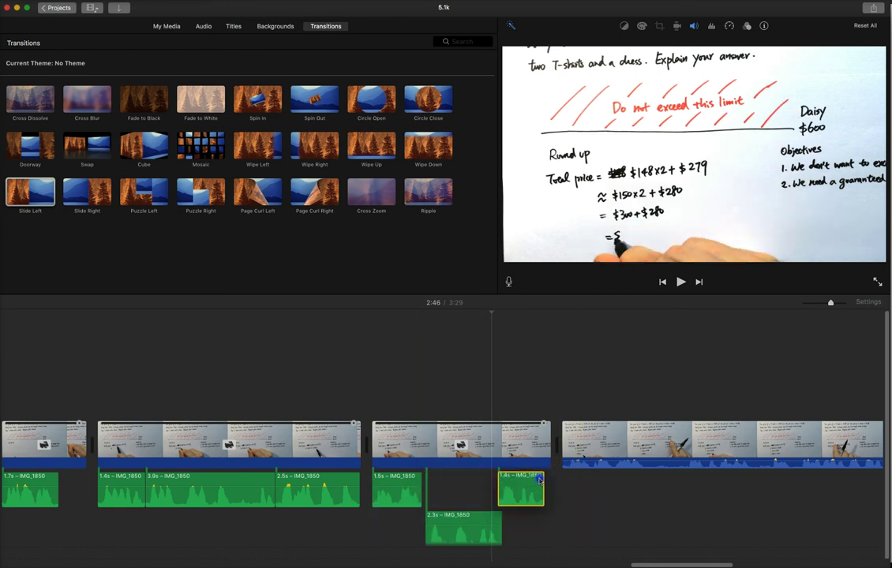
Step: Play back the newly sped-up clip with its realigned audio and on into the 40.8 s clip until about 2:54
click(341, 455)
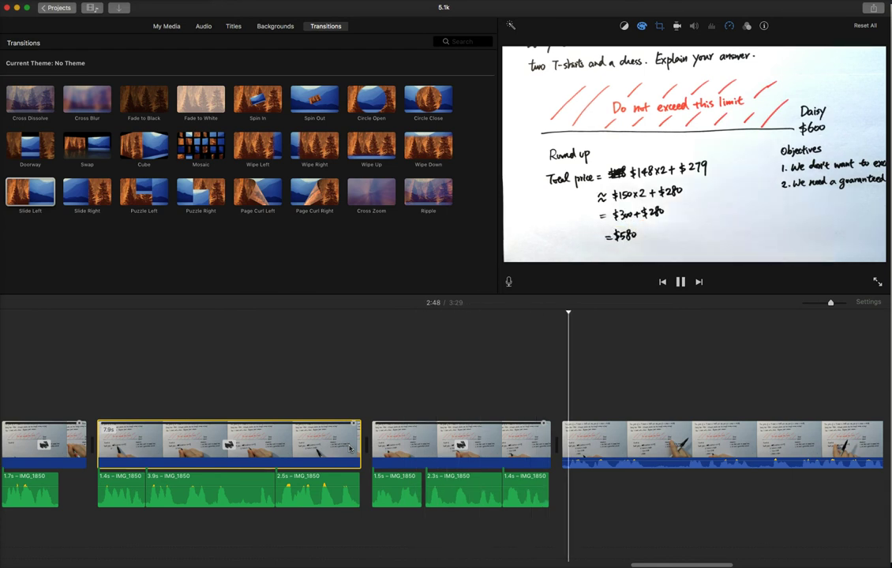
scroll(349, 449, right, 5)
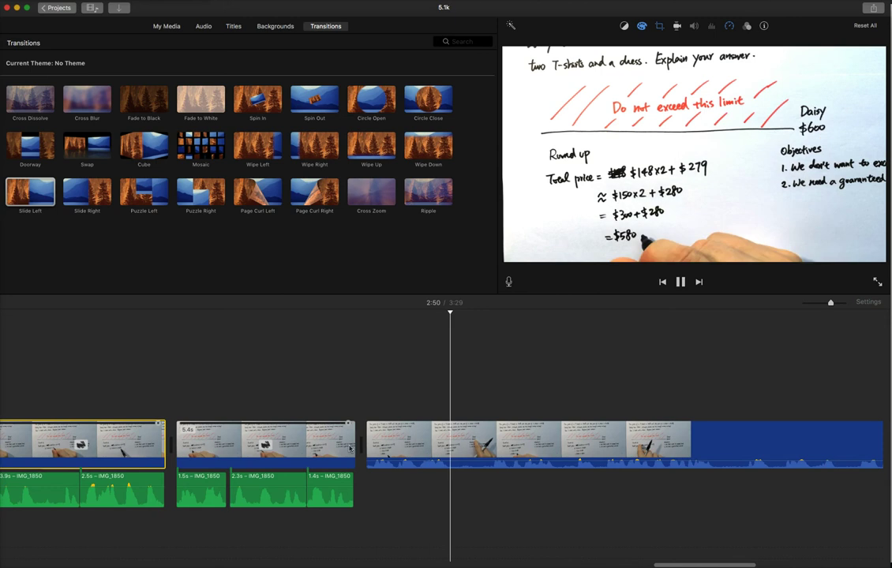
scroll(350, 449, right, 4)
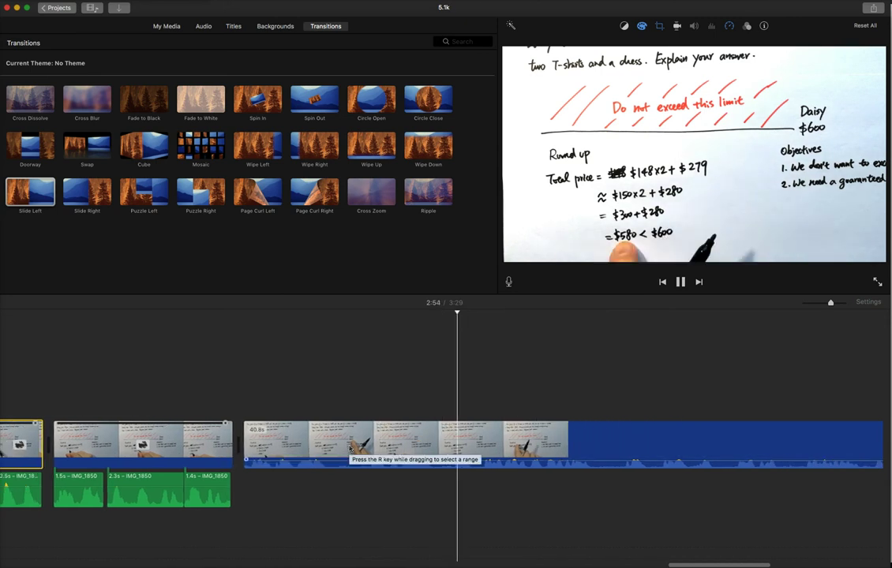
key(space)
Step: Shift and tighten the Crop to Fill frame of the 40.8 s clip around the red limit line and the written calculation, and apply it
scroll(351, 446, right, 3)
click(99, 429)
click(265, 445)
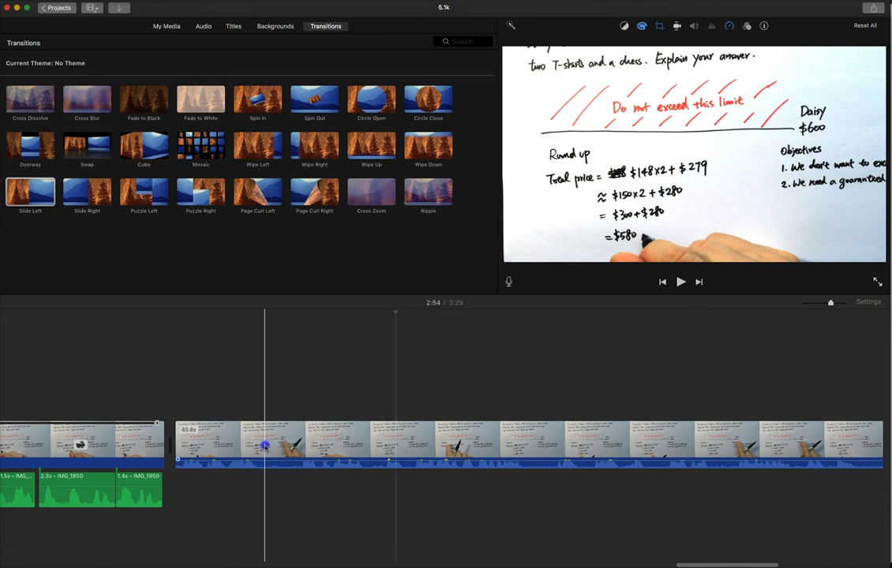
click(659, 26)
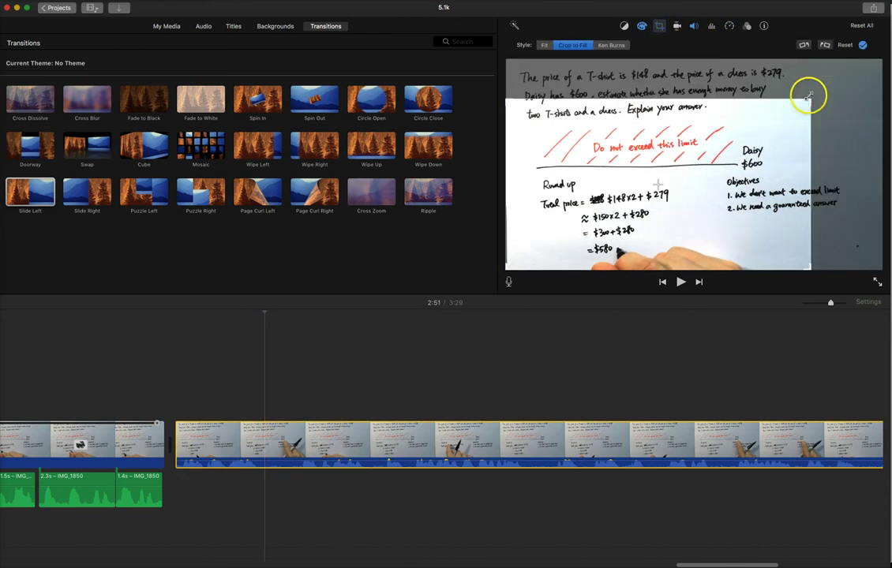
drag(658, 146, 707, 142)
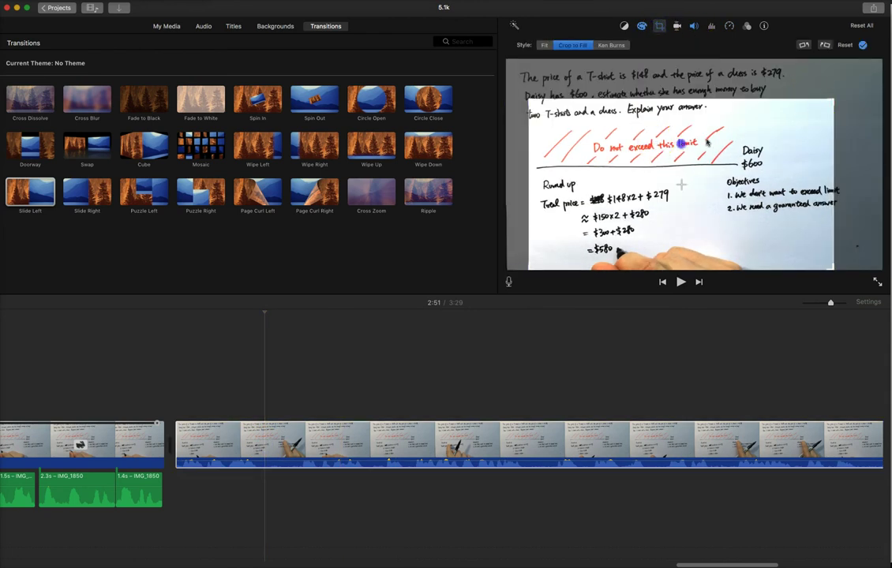
drag(835, 100, 794, 120)
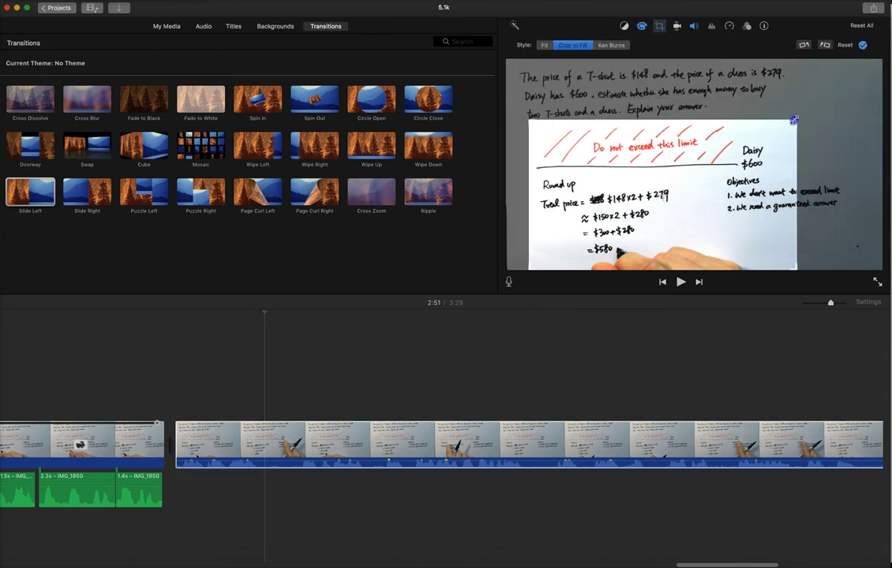
click(862, 46)
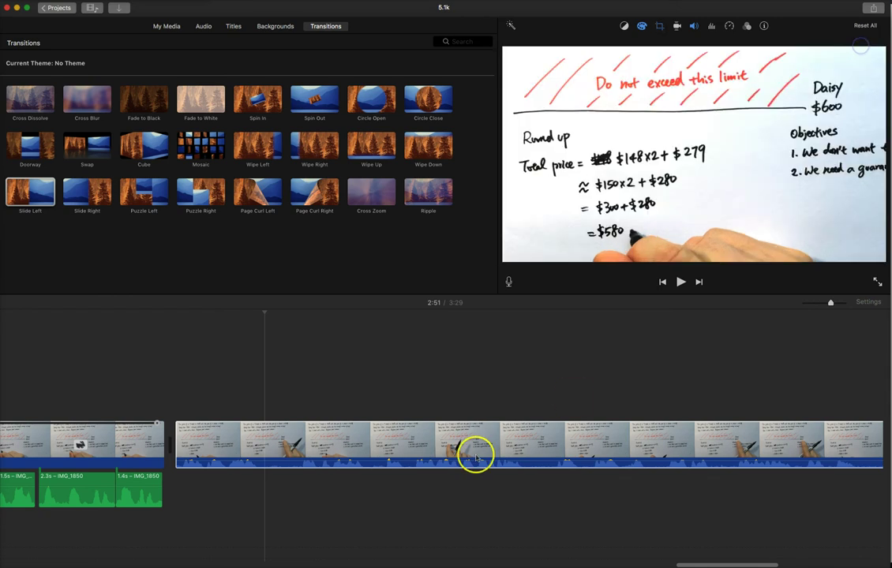
Step: Play back passages of the recropped 40.8 s clip up to about 3:04 to find a pause worth cutting
click(508, 447)
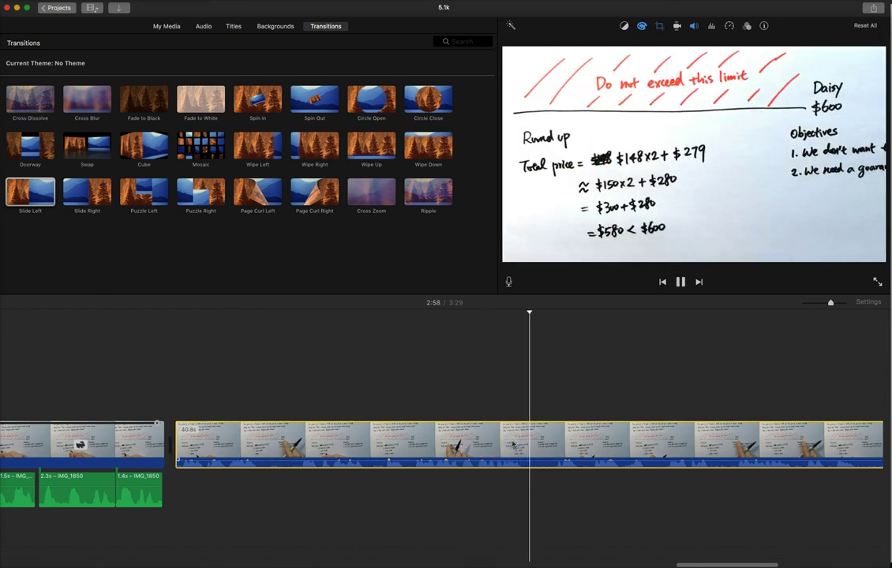
scroll(512, 444, right, 4)
scroll(512, 443, left, 3)
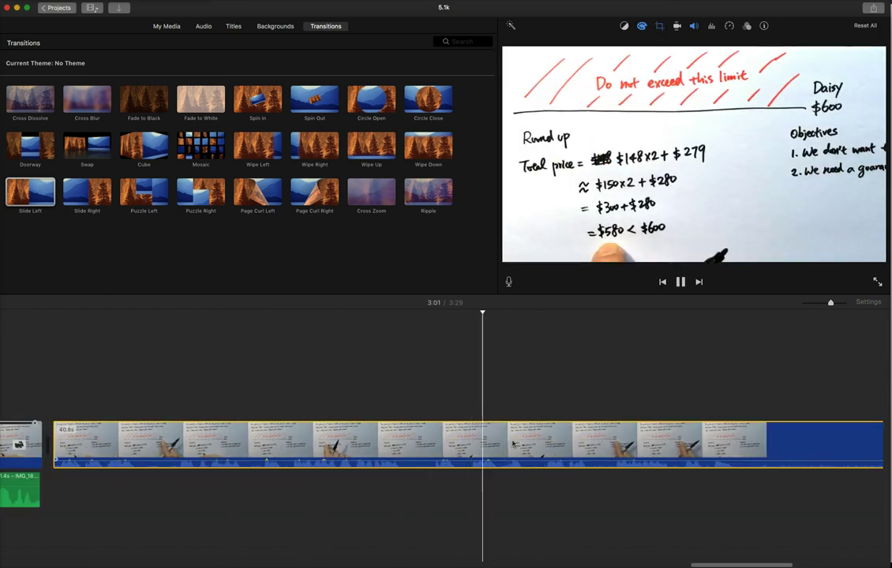
click(281, 436)
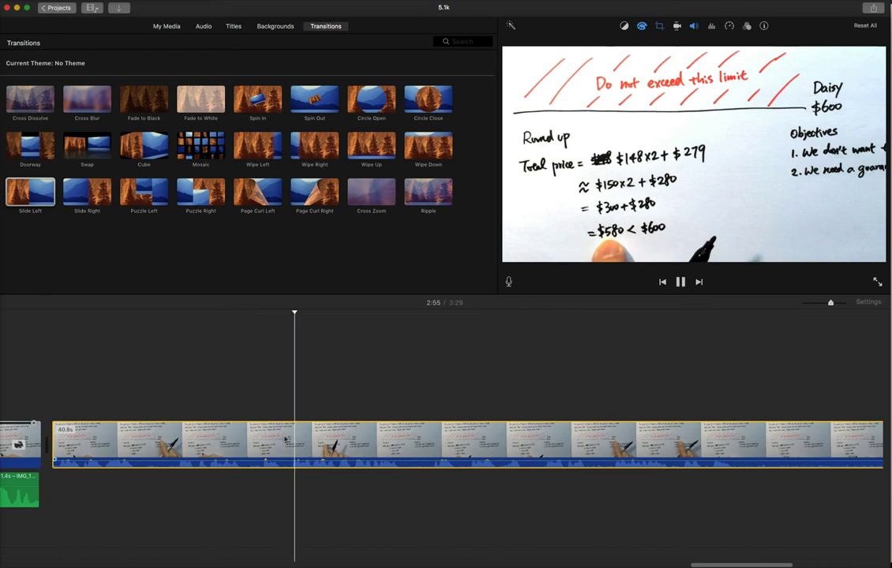
click(302, 435)
click(335, 436)
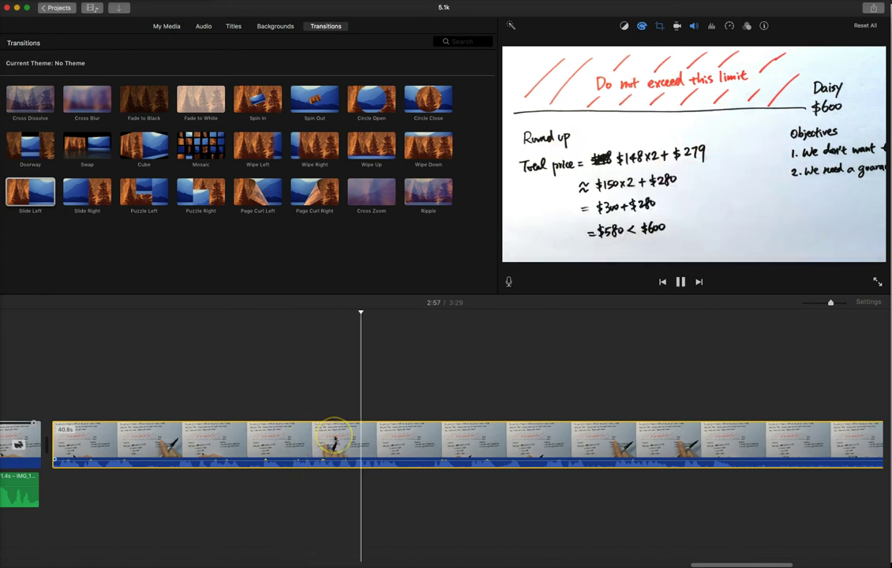
scroll(334, 439, left, 4)
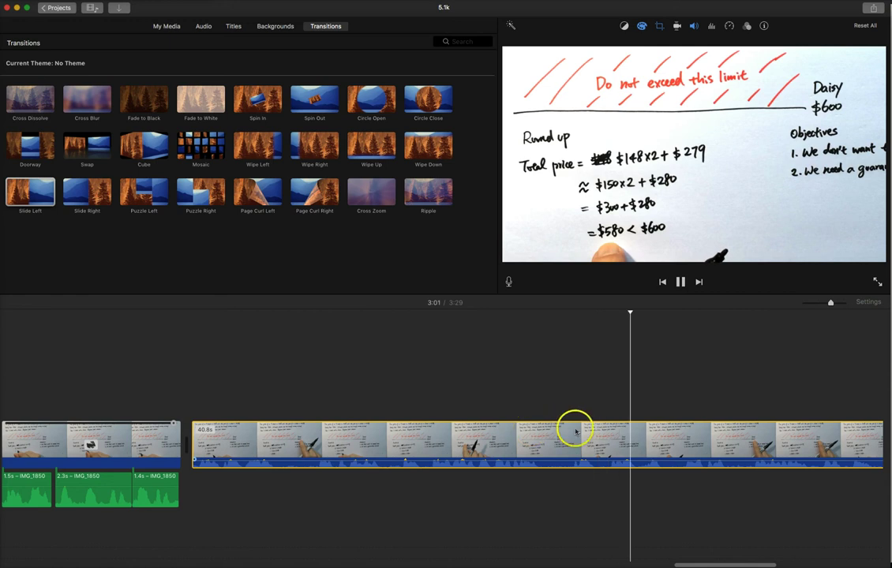
scroll(604, 431, right, 4)
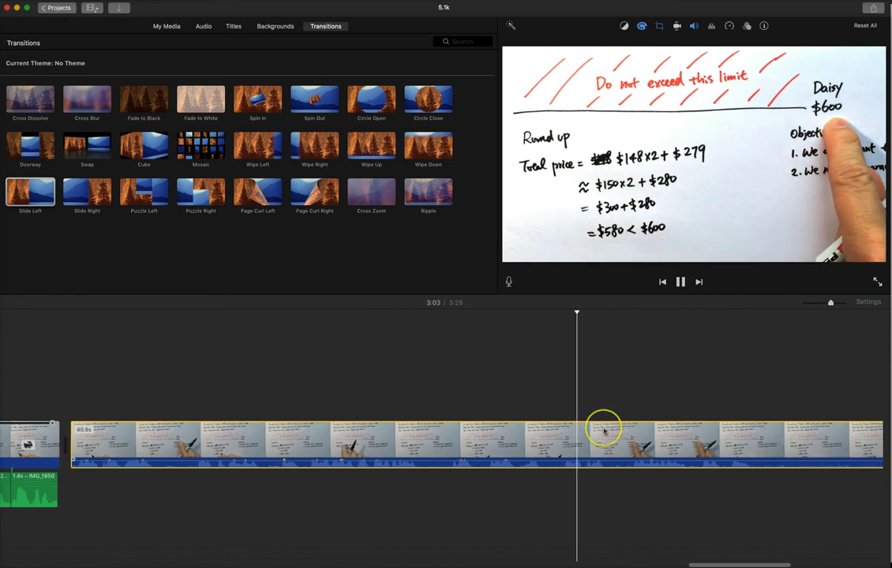
scroll(605, 431, right, 1)
key(space)
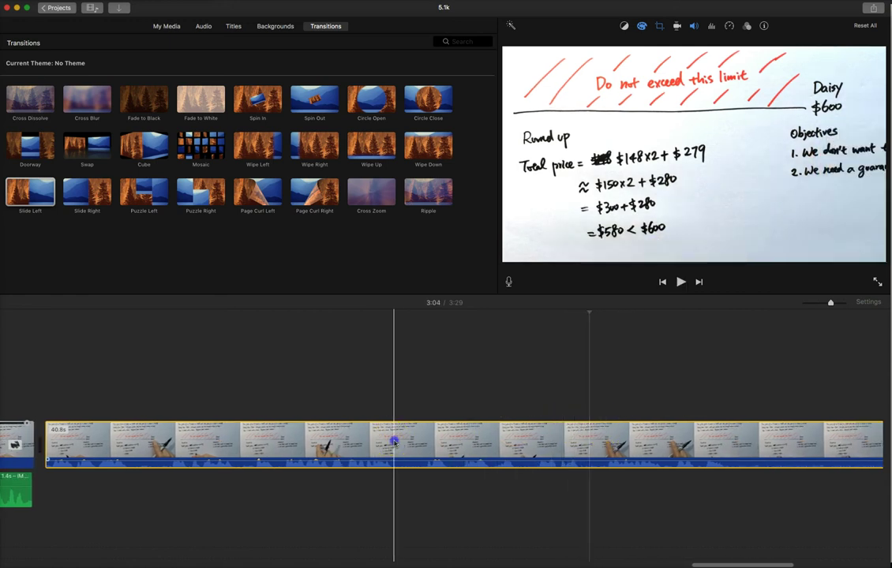
Step: Cut out the roughly 2 s passage starting at about 2:58 in the 40.8 s clip
key(super+b)
click(462, 438)
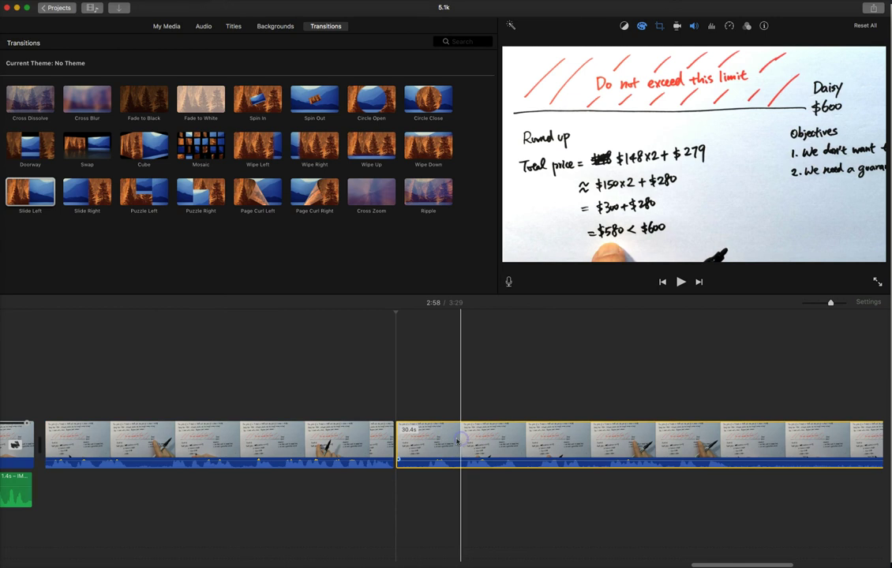
key(super+b)
click(442, 439)
key(Delete)
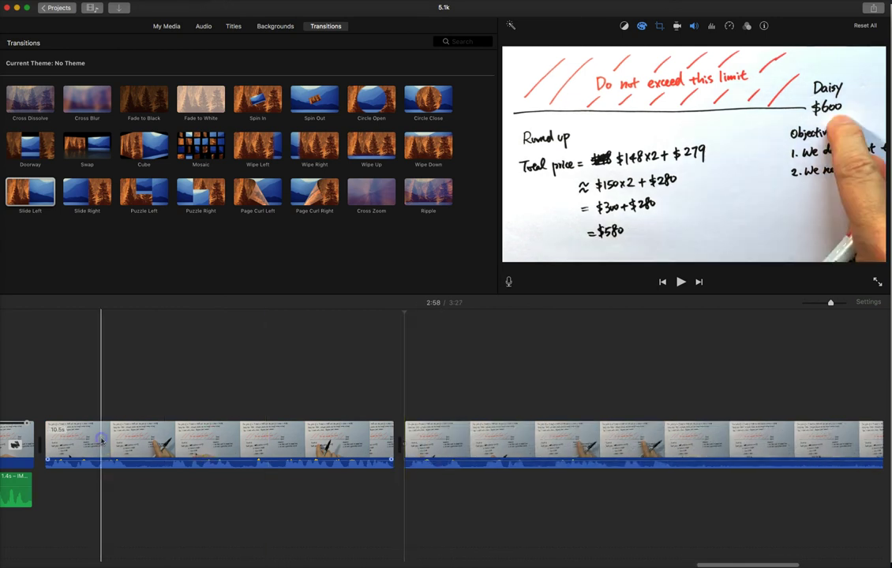
Step: Play back the 10.5 s clip and the new cut into the following clip until about 3:01
click(102, 441)
key(space)
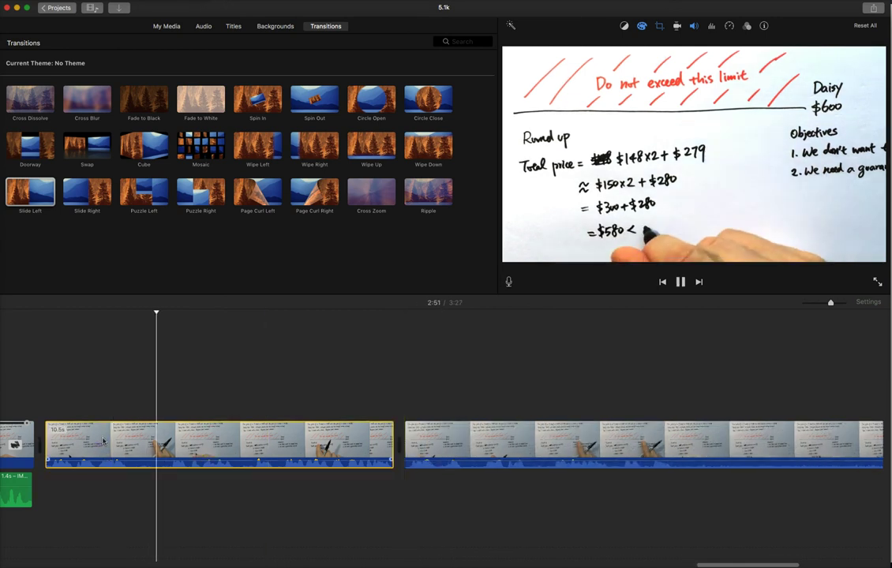
click(130, 439)
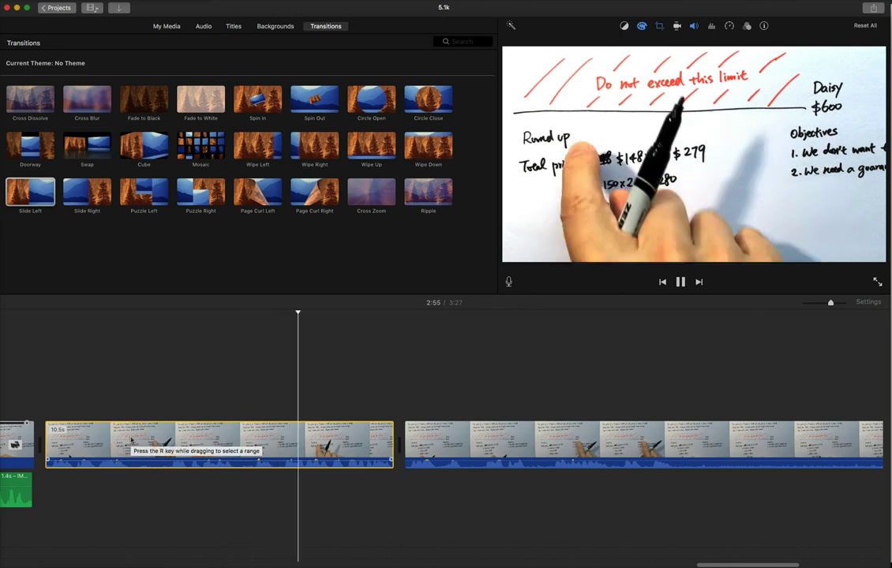
click(191, 435)
click(223, 435)
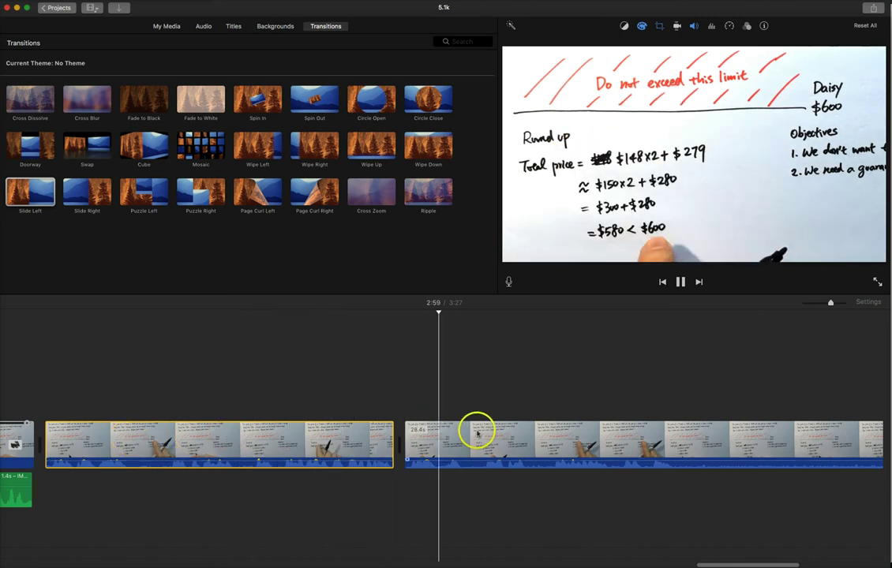
key(space)
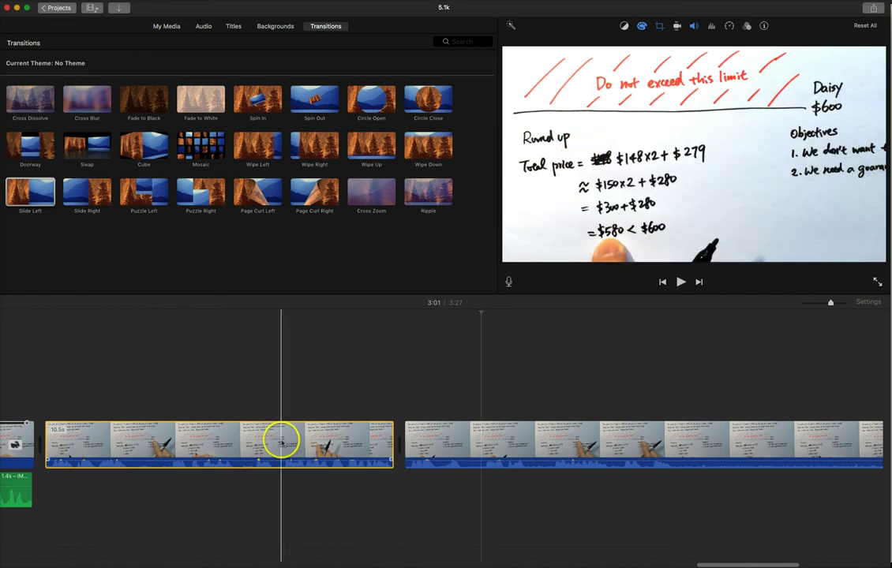
Step: Copy the "Exact value < Round up value" title from about 2:13 and place the copy over the end of the 10.5 s clip
scroll(281, 442, left, 5)
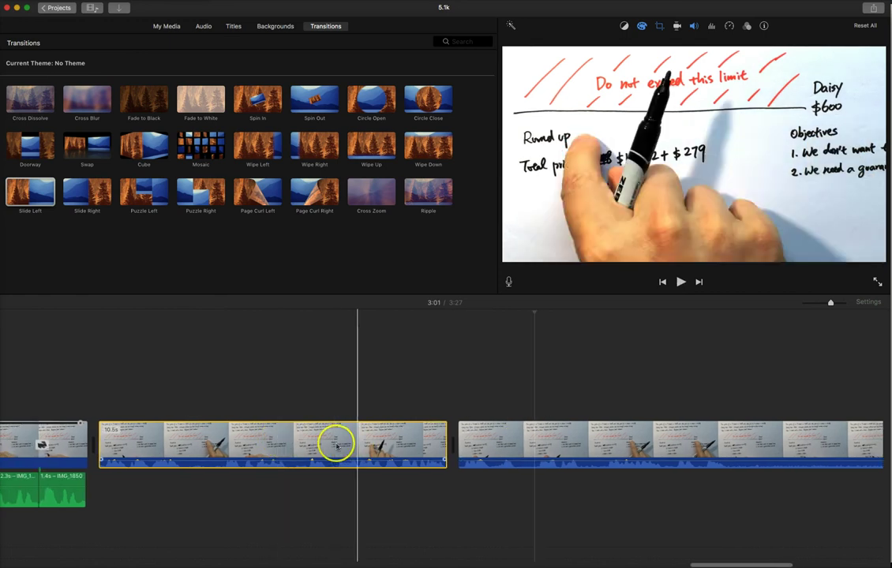
scroll(150, 420, left, 10)
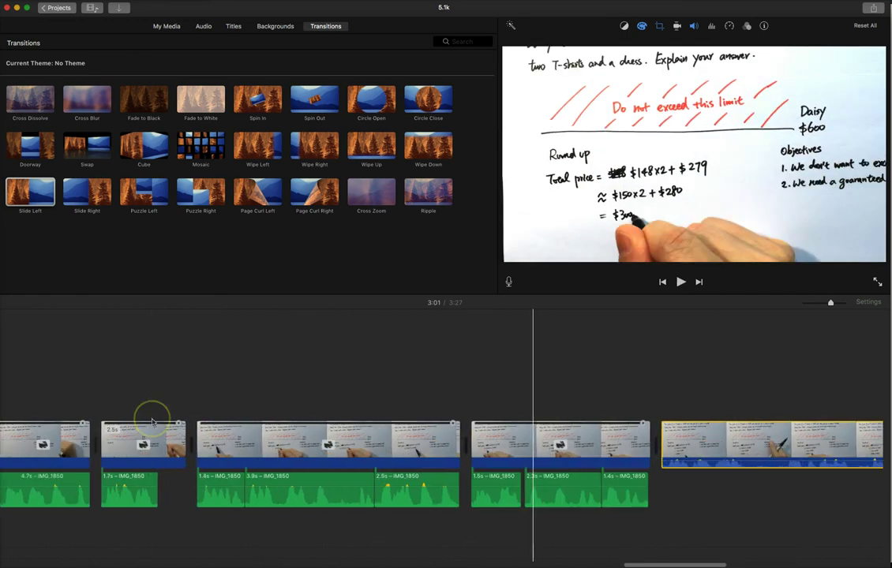
scroll(152, 421, left, 15)
click(192, 417)
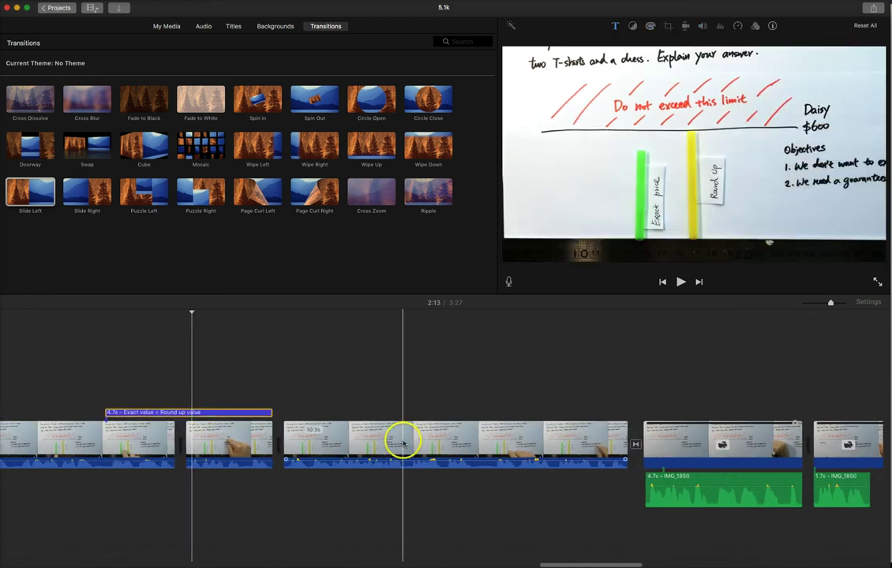
scroll(400, 437, right, 10)
click(623, 443)
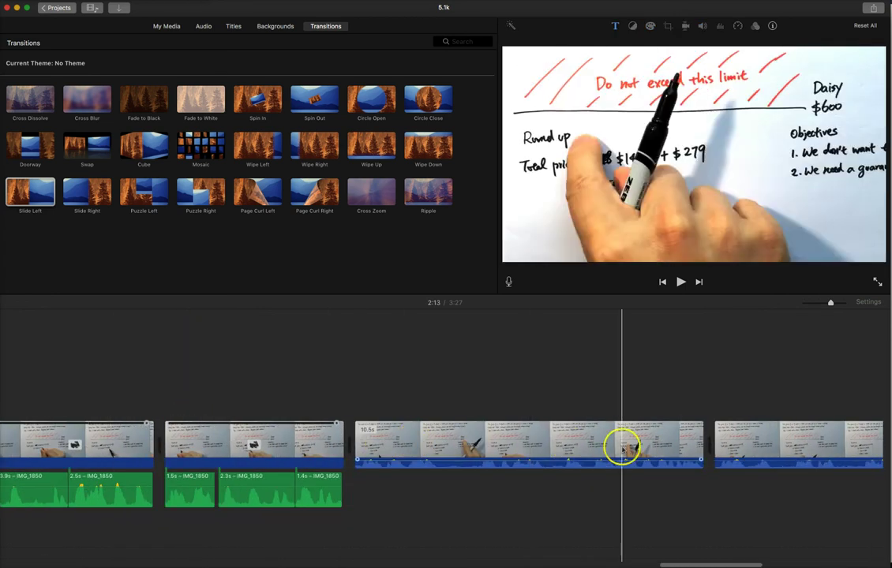
key(space)
scroll(623, 449, right, 2)
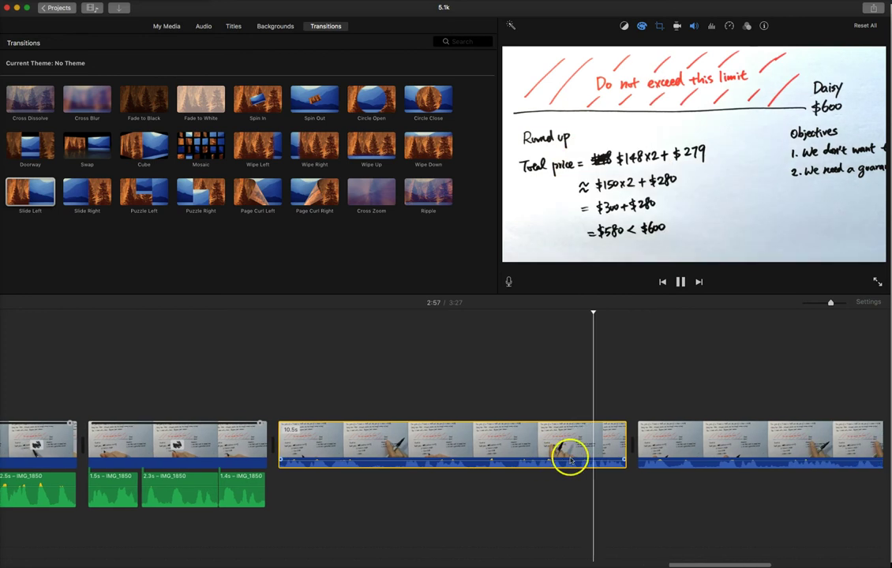
key(space)
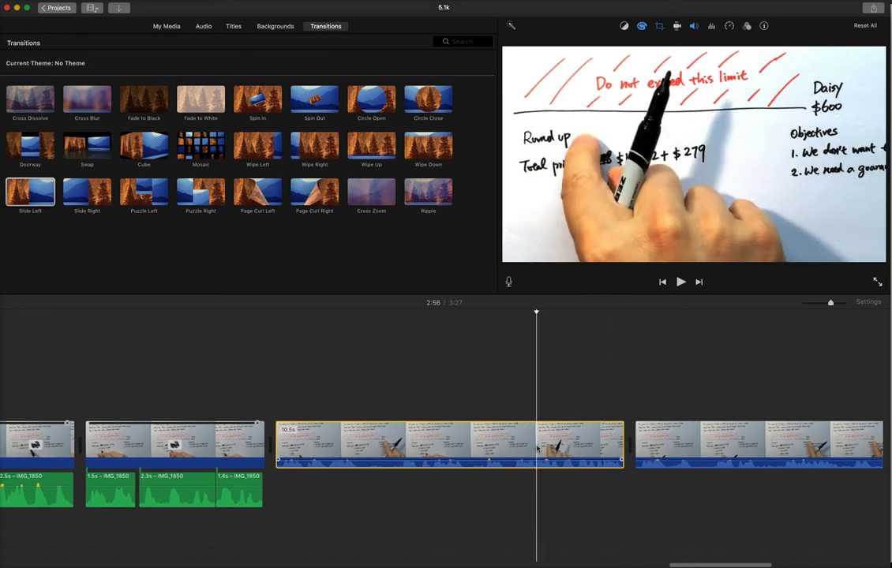
key(super+v)
drag(584, 414, 545, 414)
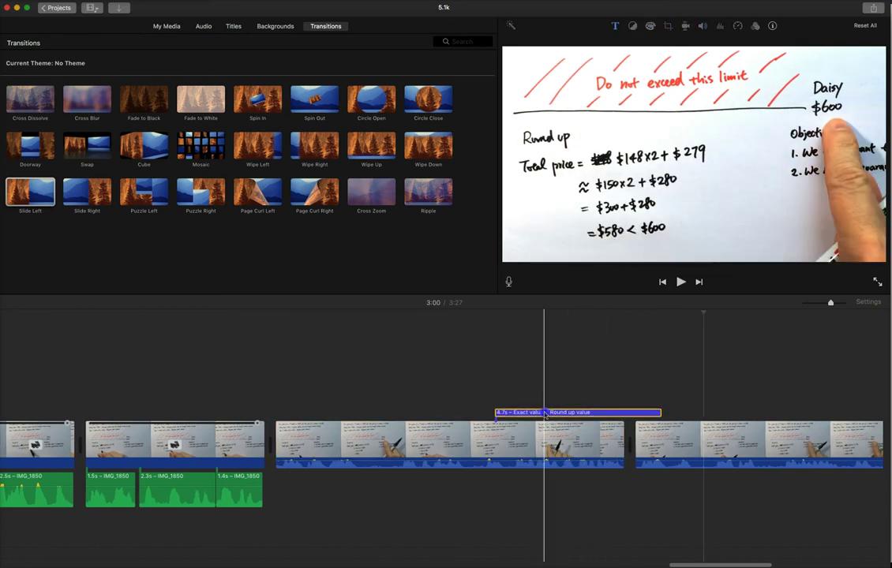
Step: Change the copied title's text to "Over-estimated value < limit" and apply it
click(545, 413)
key(BackSpace)
click(693, 238)
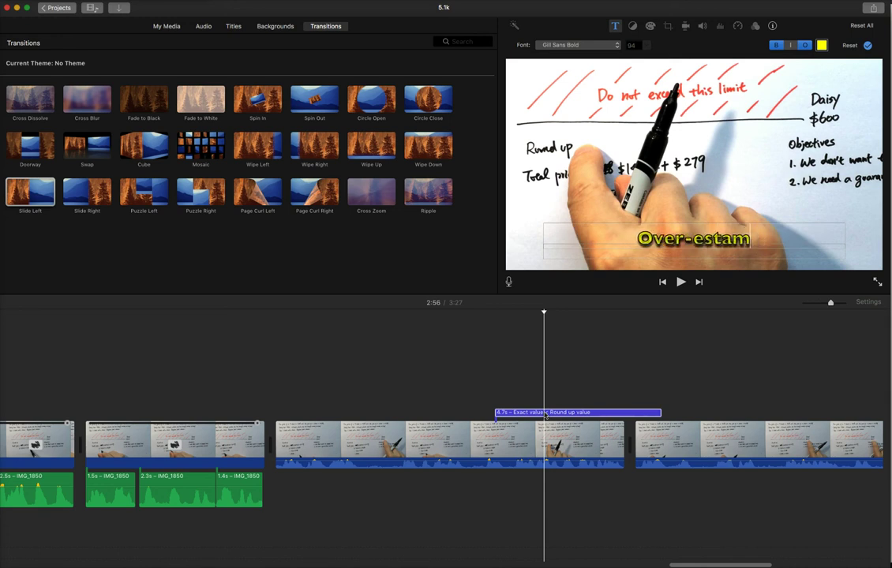
text(Over-estimated v)
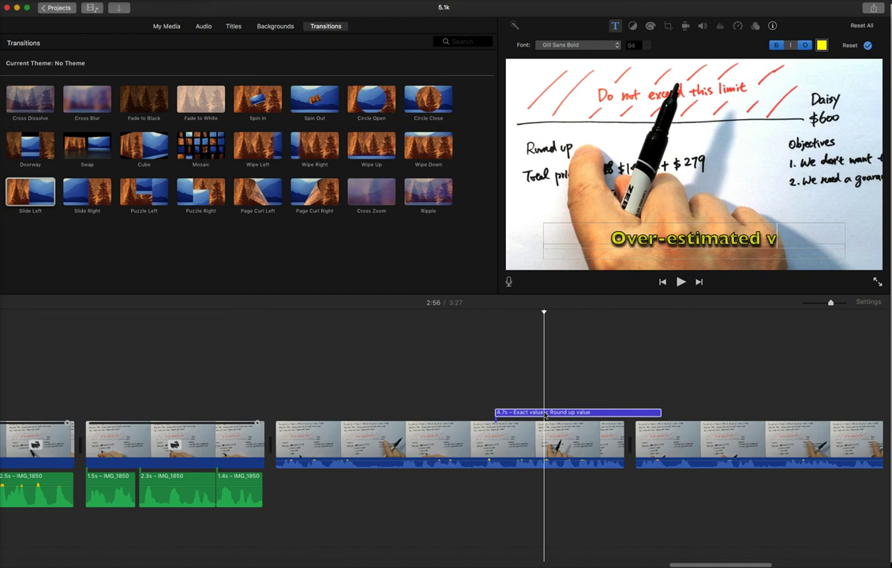
text(alue < lin)
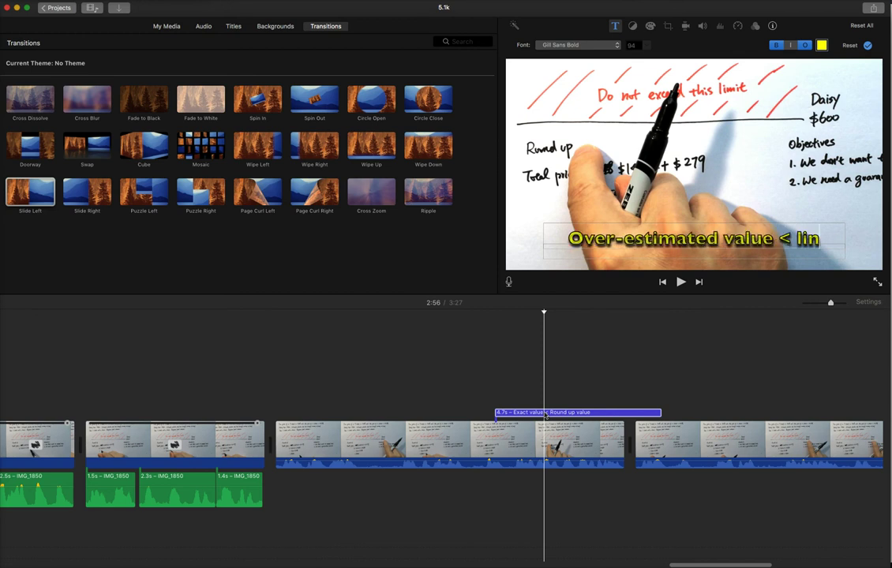
key(BackSpace)
text(mit)
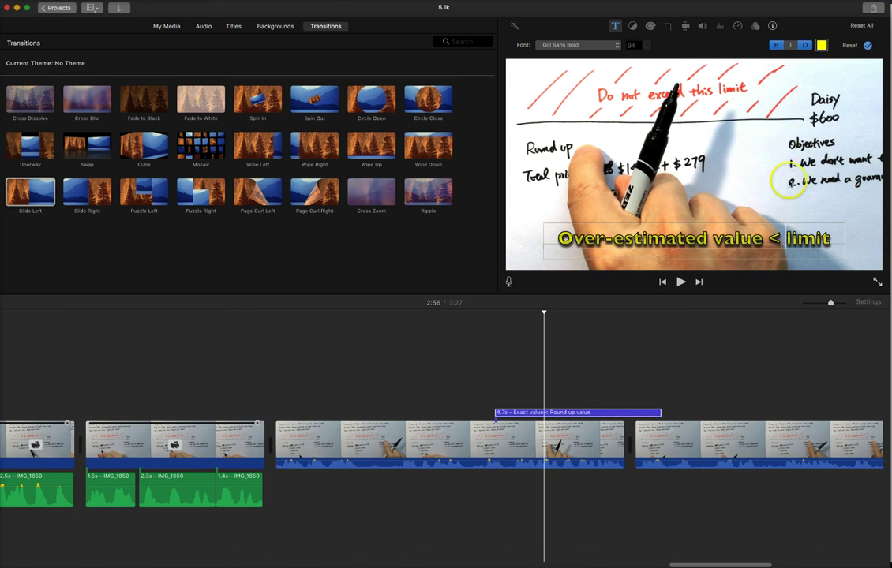
click(868, 46)
Step: Play back the end of the 10.5 s clip with its new title into the following clip
click(576, 412)
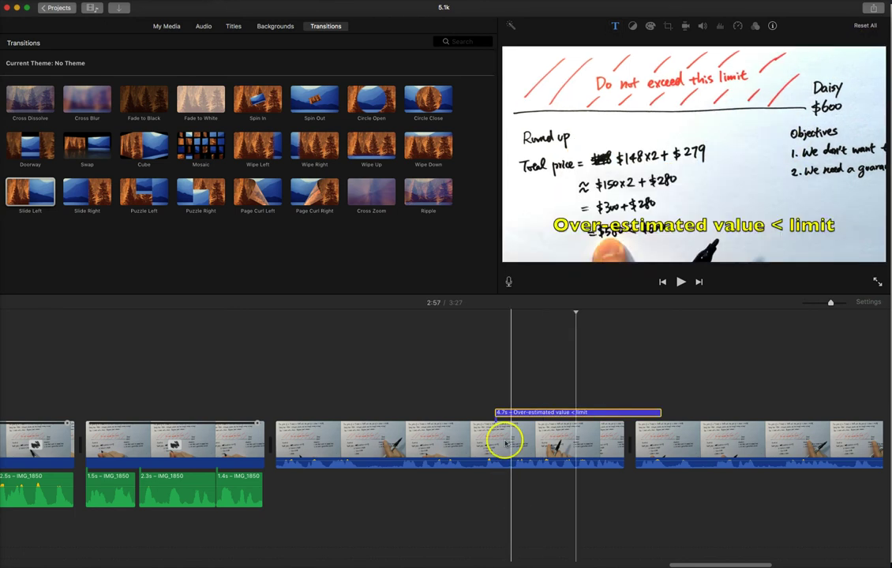
click(490, 433)
key(space)
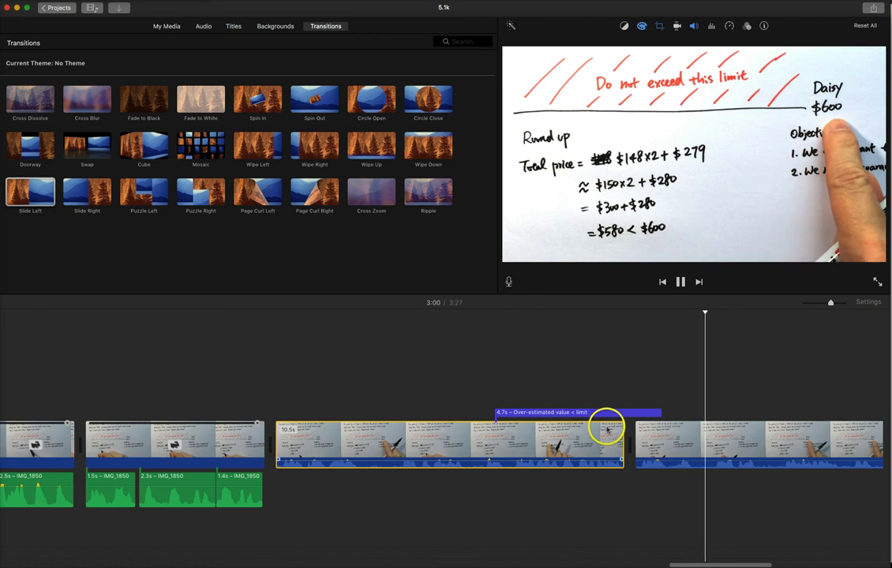
Step: Cut out a passage of about 1.4 s starting roughly 1 s into the 28.4 s clip
scroll(537, 438, right, 4)
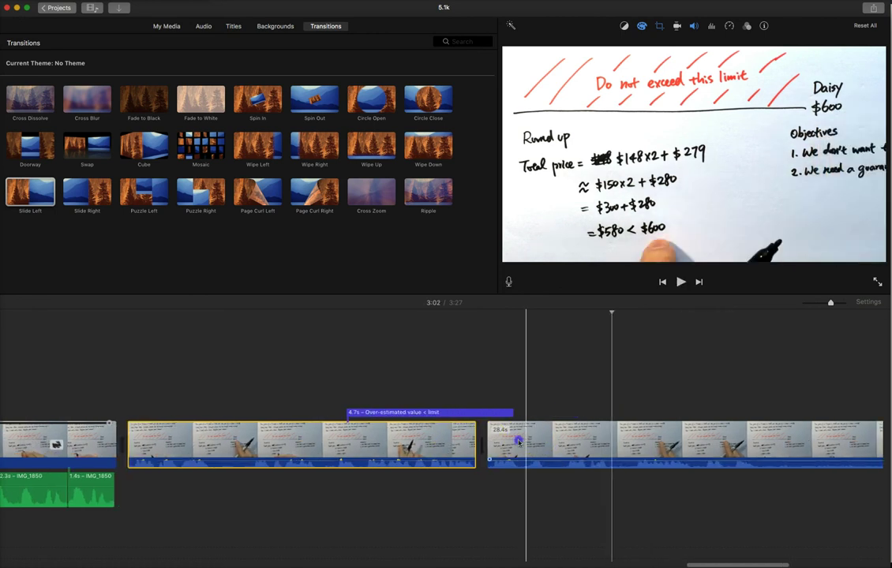
click(526, 446)
key(space)
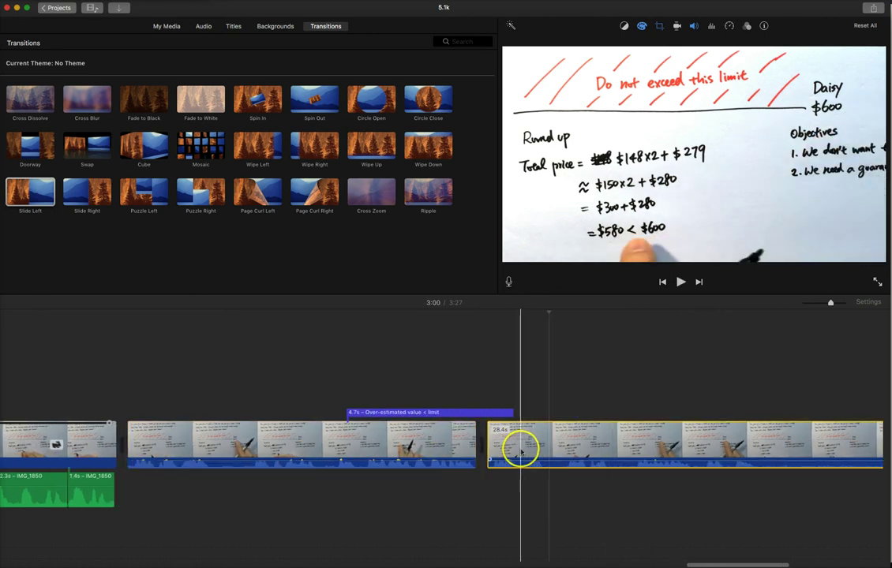
key(super+b)
click(570, 442)
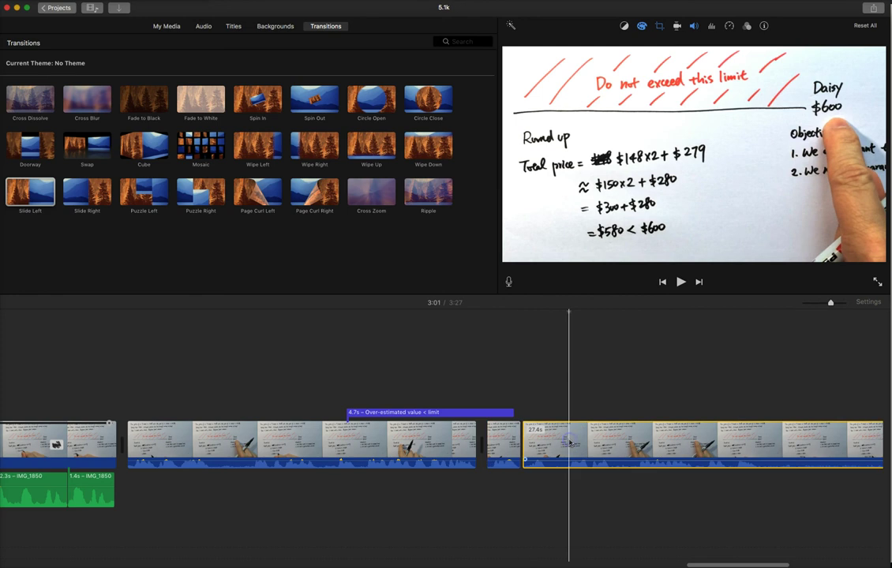
key(super+b)
click(548, 440)
key(Delete)
Step: Play back the titled end of the 10.5 s clip and delete the "Over-estimated value < limit" title
click(328, 436)
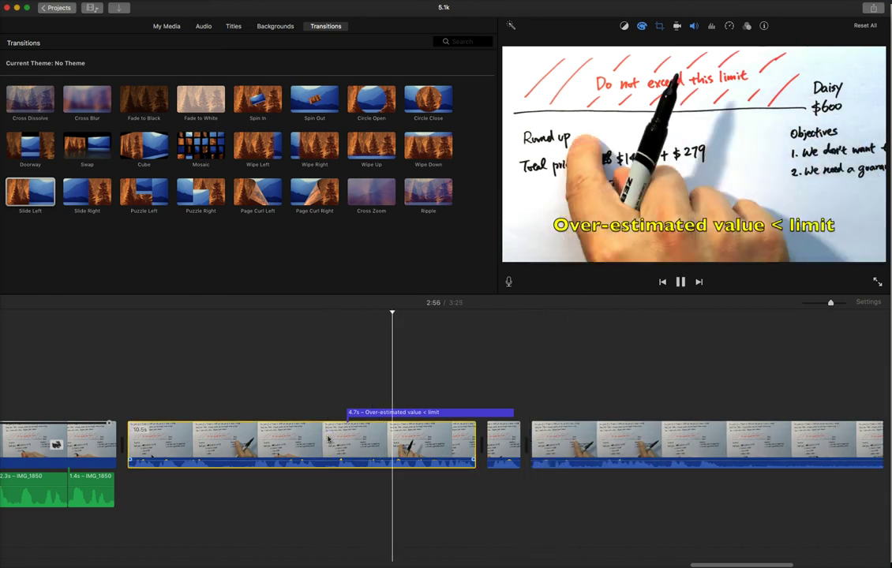
click(364, 439)
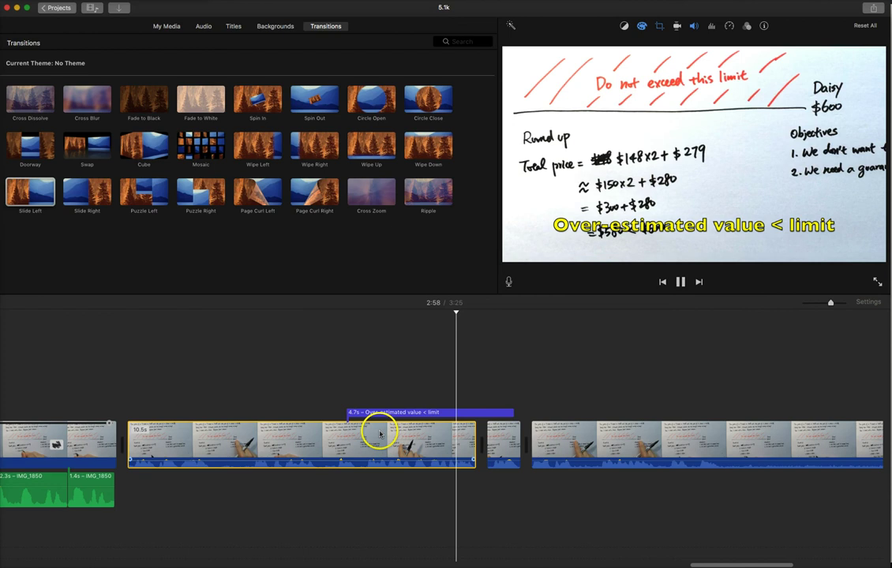
key(space)
click(427, 412)
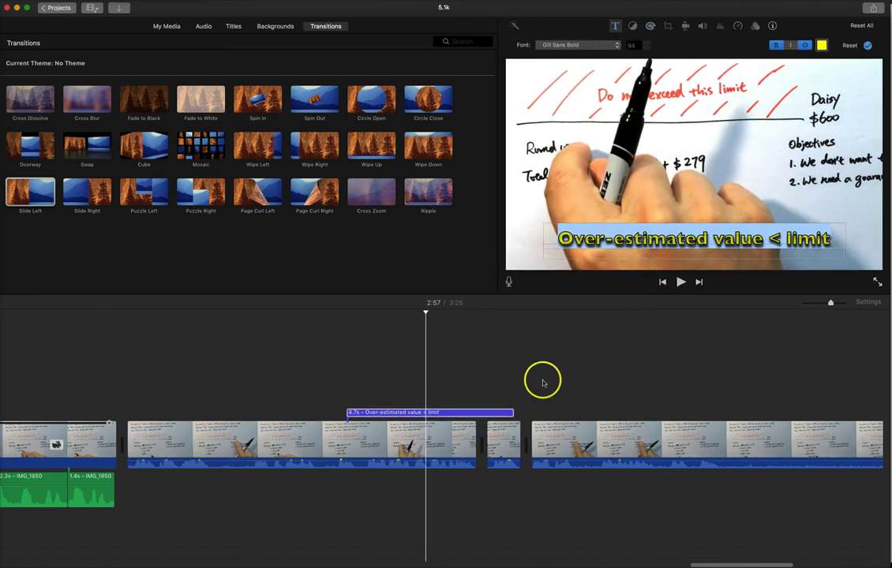
click(587, 372)
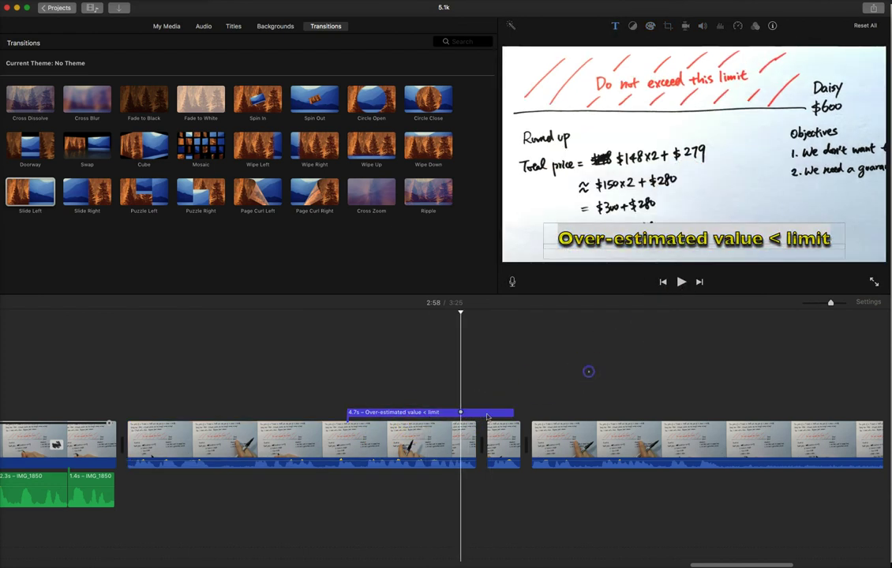
click(472, 416)
key(Delete)
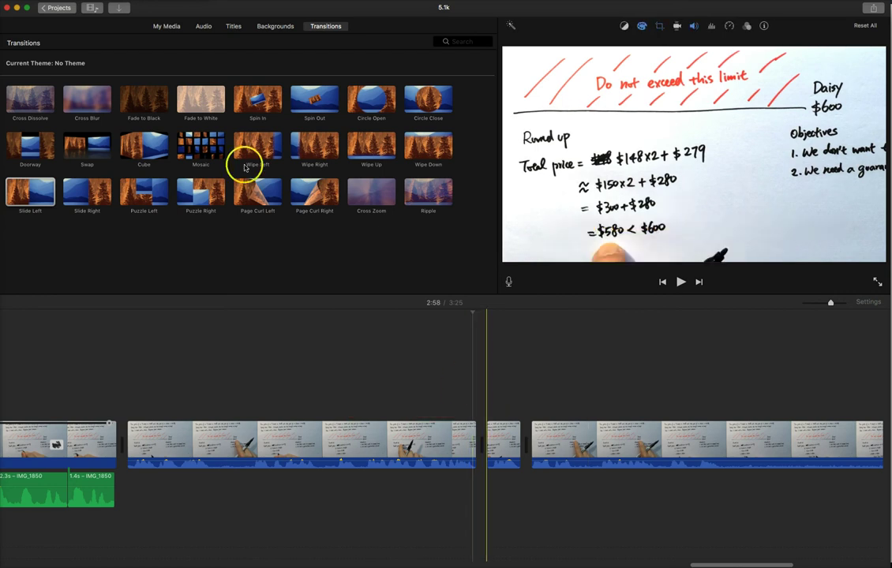
Step: Add a Centered title over the 10.5 s clip from about 2:56, with the main text "Over-estimated value< limit"
click(233, 28)
drag(26, 182, 388, 414)
double_click(422, 409)
click(692, 162)
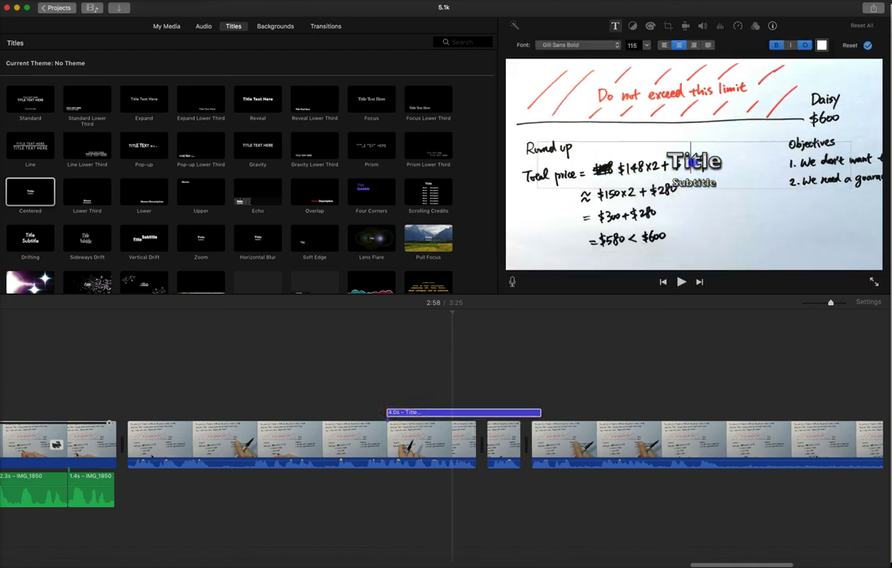
text(Over-s)
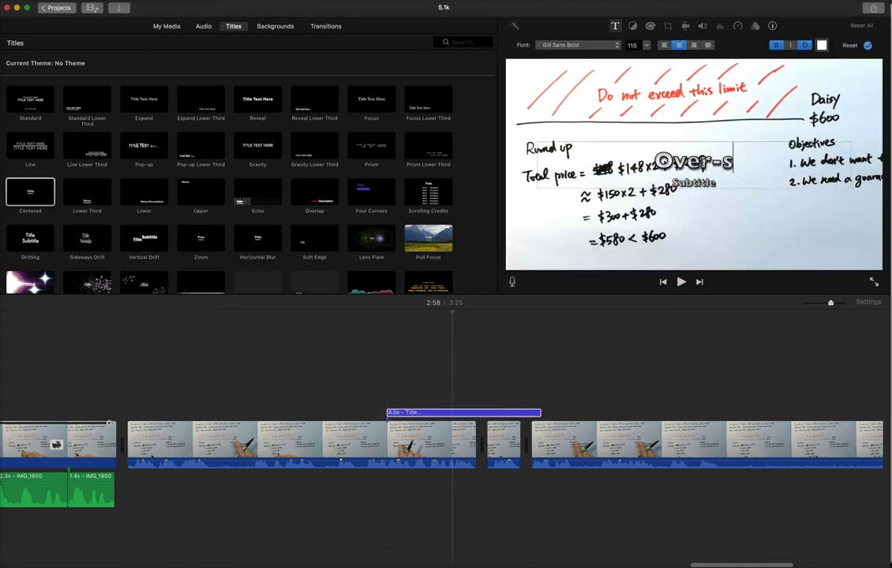
key(BackSpace)
text(estima)
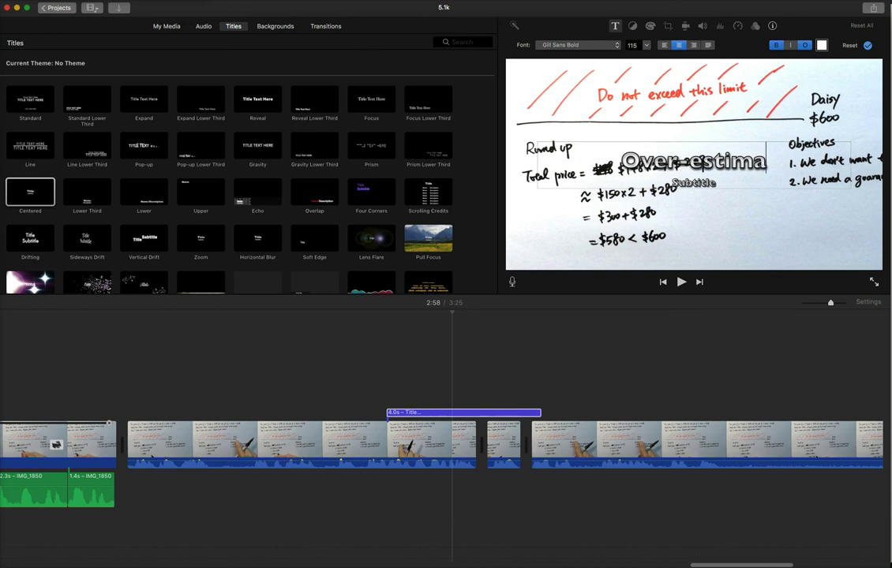
text(ted value< )
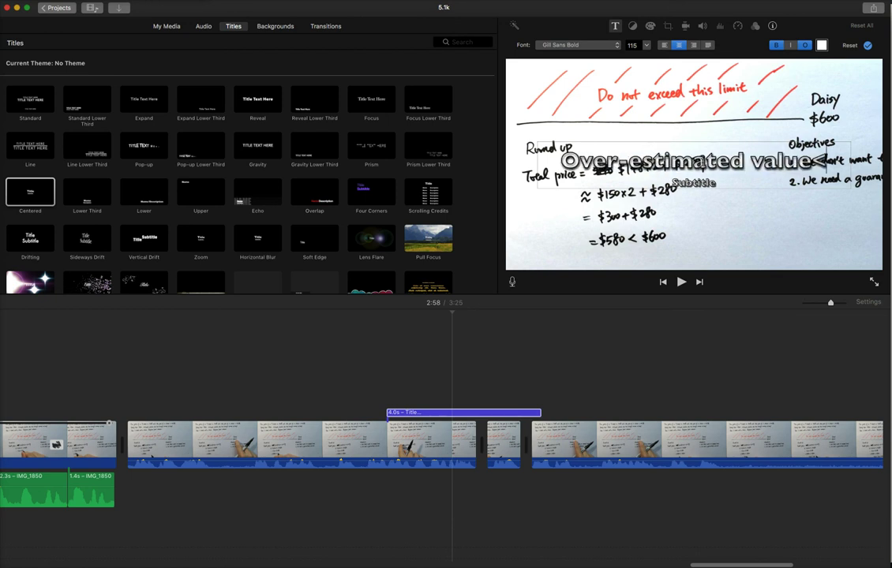
text(limit)
Step: Remove the placeholder subtitle text from the new Centered title and apply the title
click(731, 175)
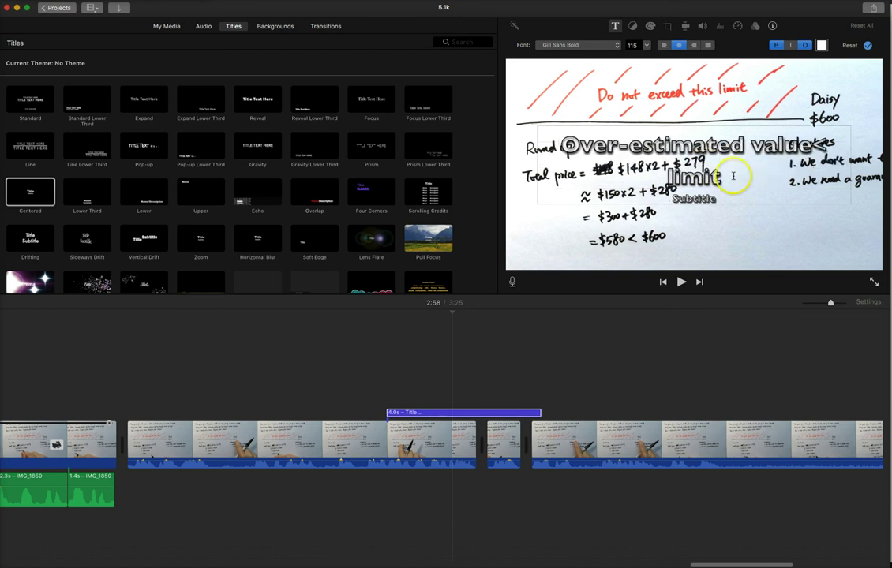
drag(647, 192, 600, 188)
click(681, 190)
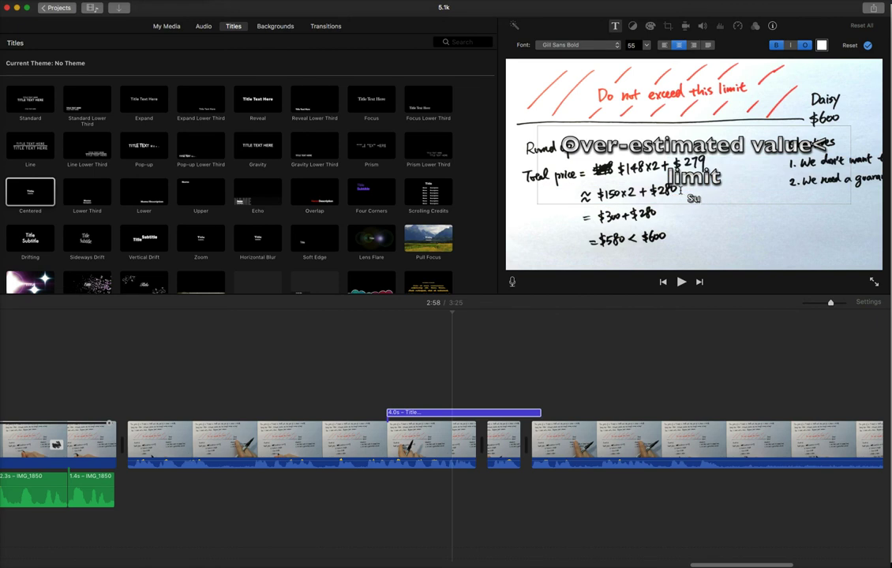
key(BackSpace)
key(BackSpace)
key(BackSpace)
key(BackSpace)
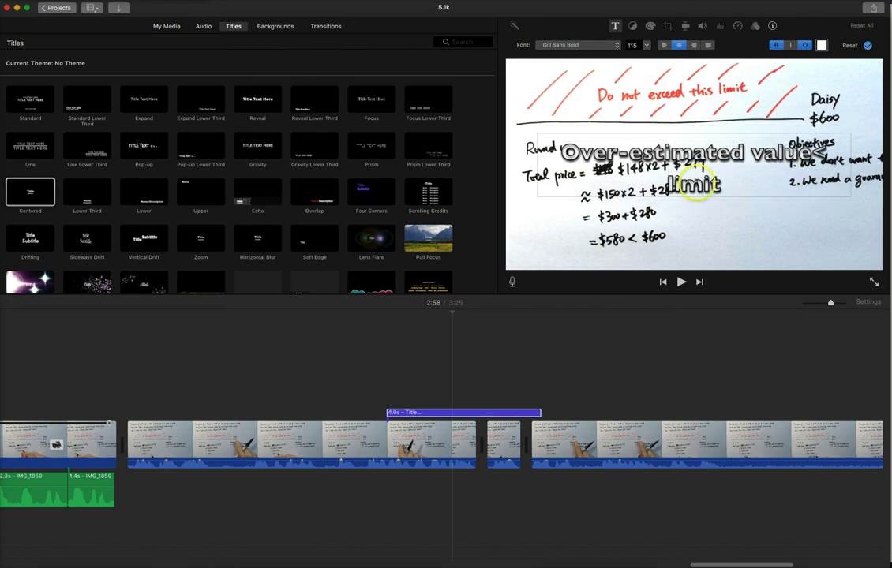
click(867, 45)
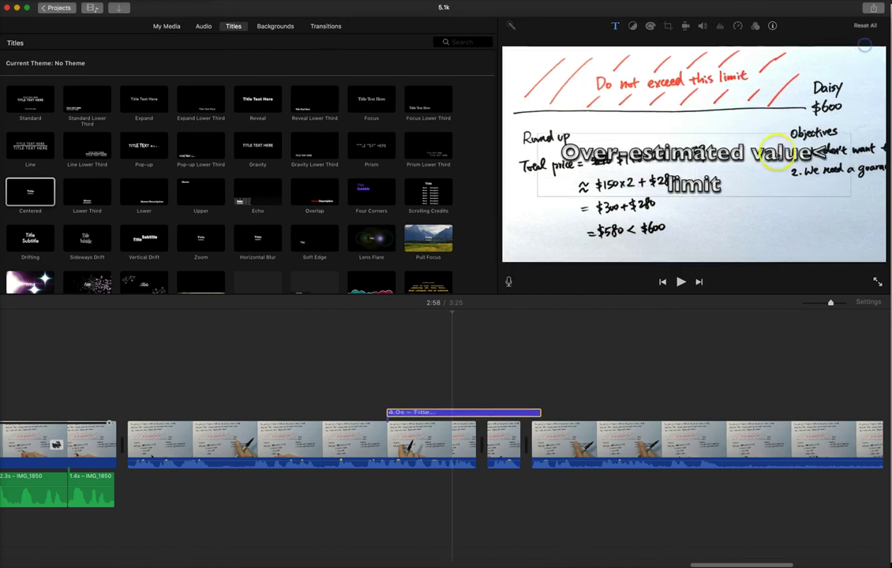
Step: Colour the Centered title's text yellow and apply the change
double_click(731, 166)
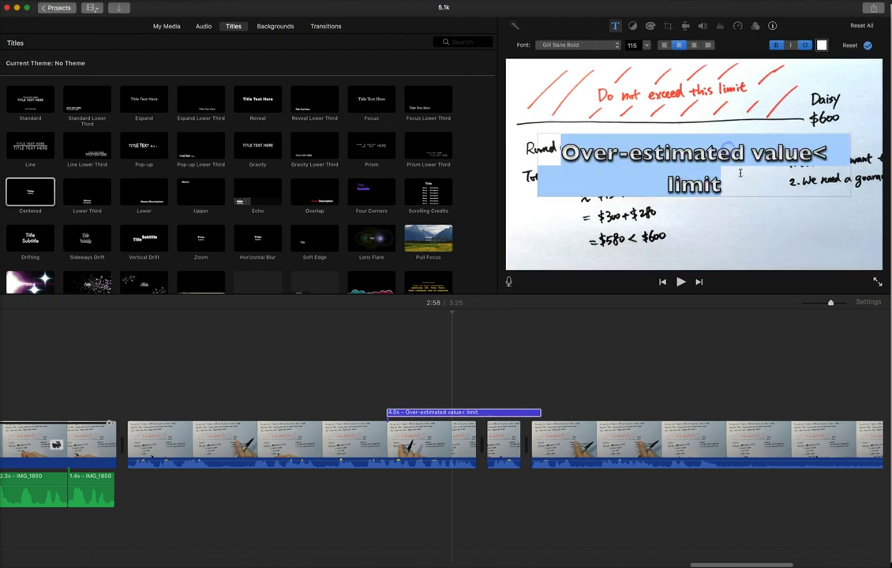
click(821, 45)
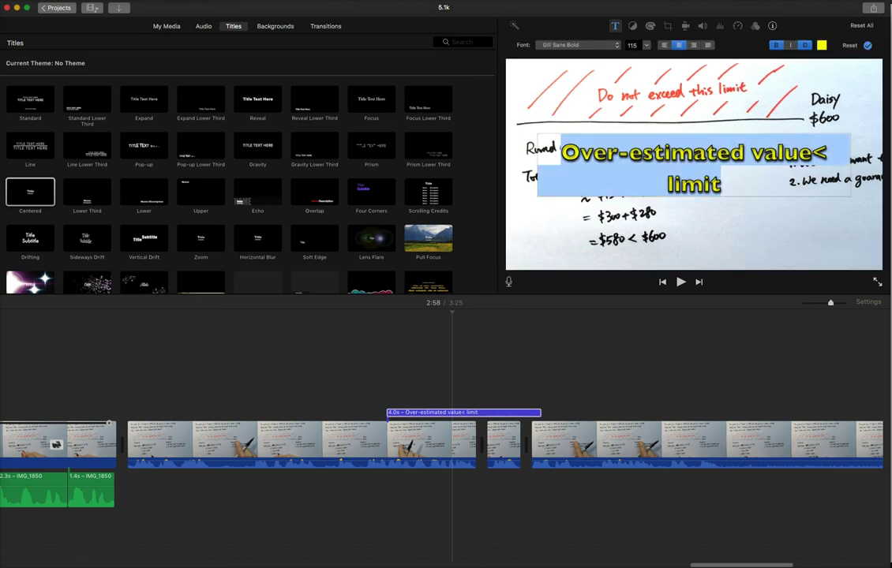
click(868, 45)
Step: Play back the yellow Centered title from about 2:55
click(362, 432)
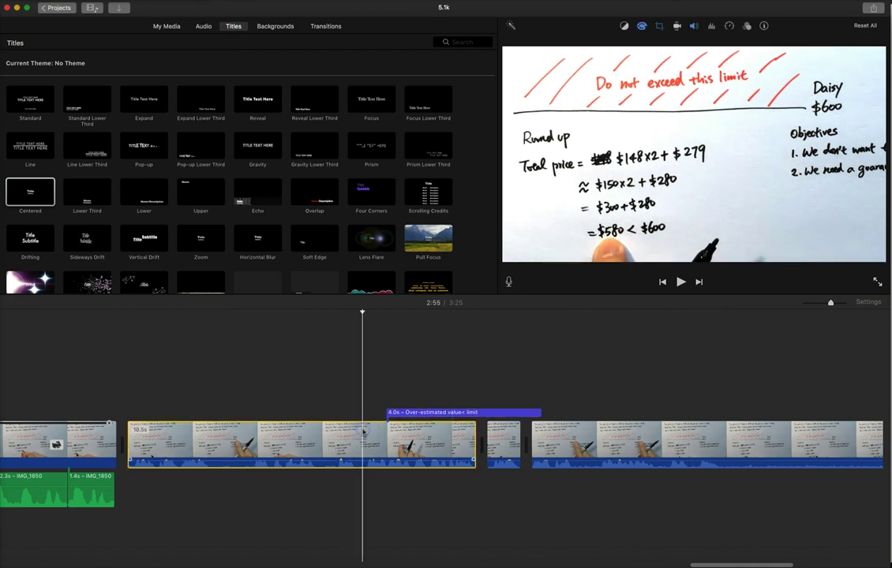
key(space)
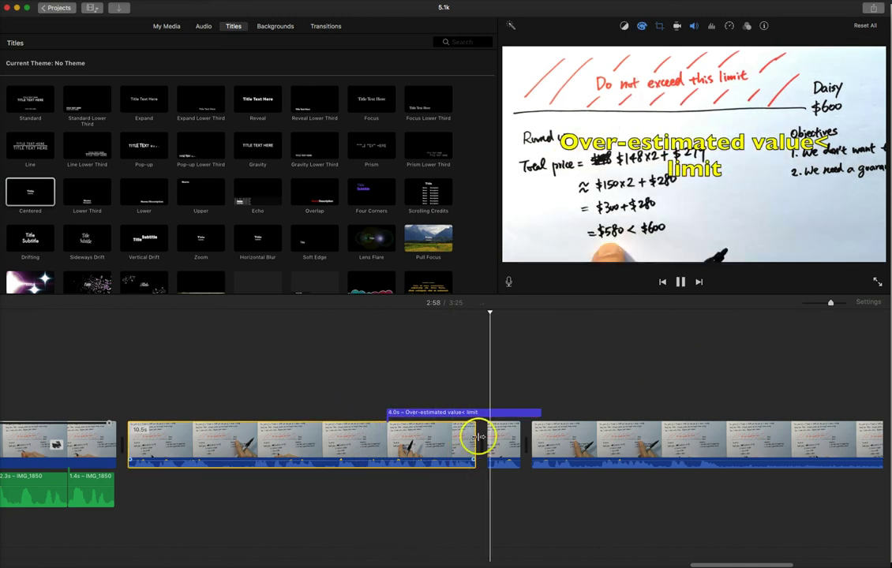
key(space)
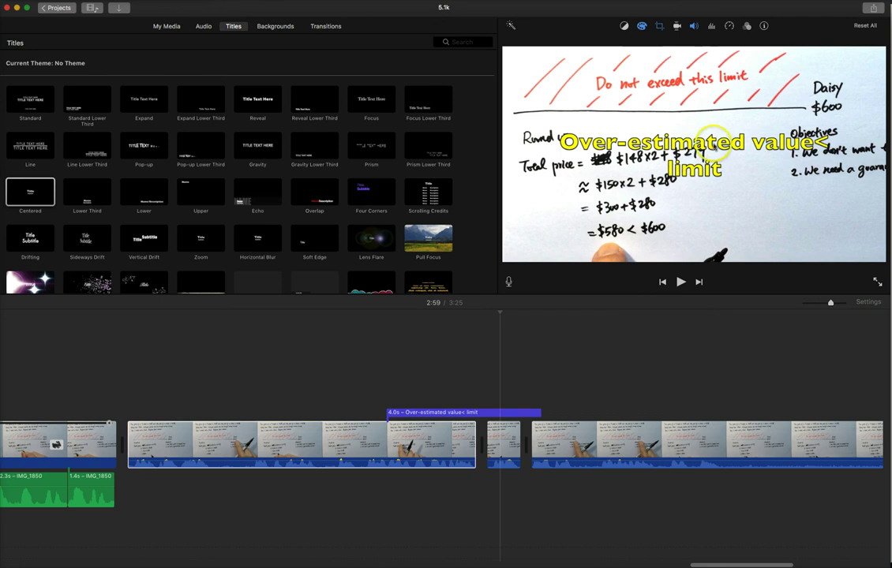
Step: Break the Centered title's text after "Over-estimated", make the second line "value < limit", and apply the change
double_click(506, 413)
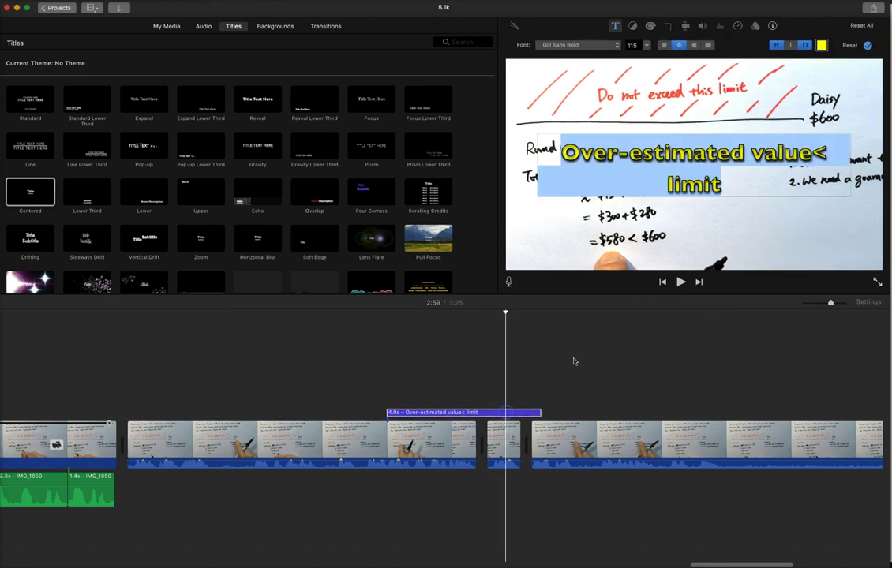
click(745, 168)
click(754, 155)
key(Return)
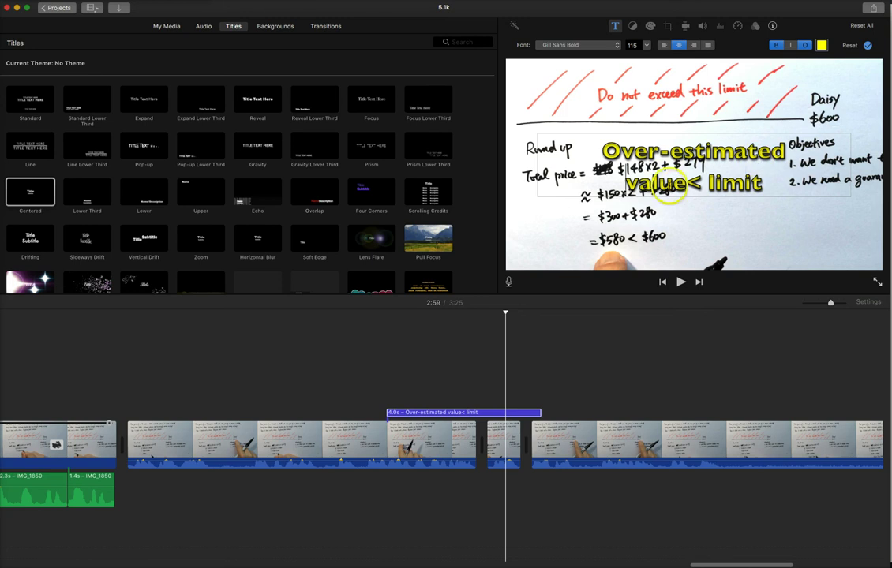
click(685, 182)
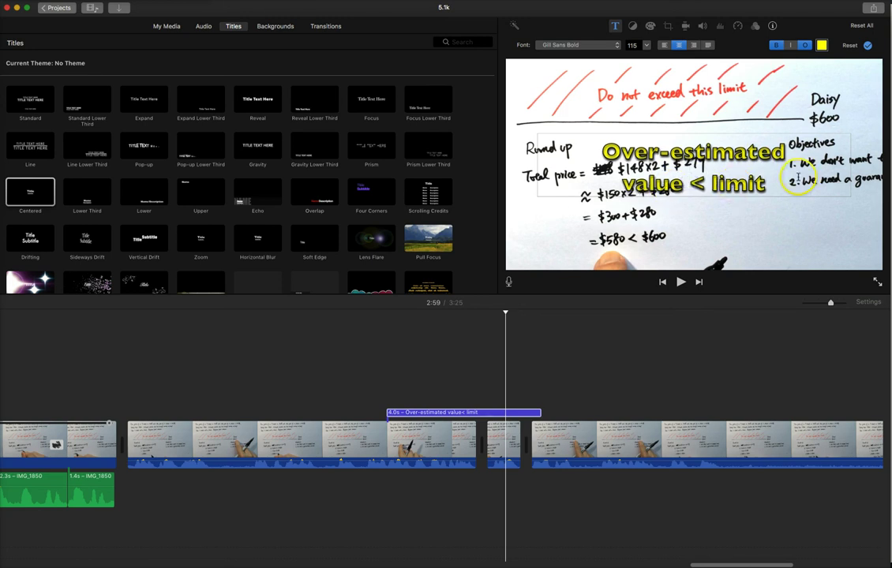
click(868, 46)
Step: Play back the titled end of the 10.5 s clip and the start of the 26.0 s clip
click(680, 282)
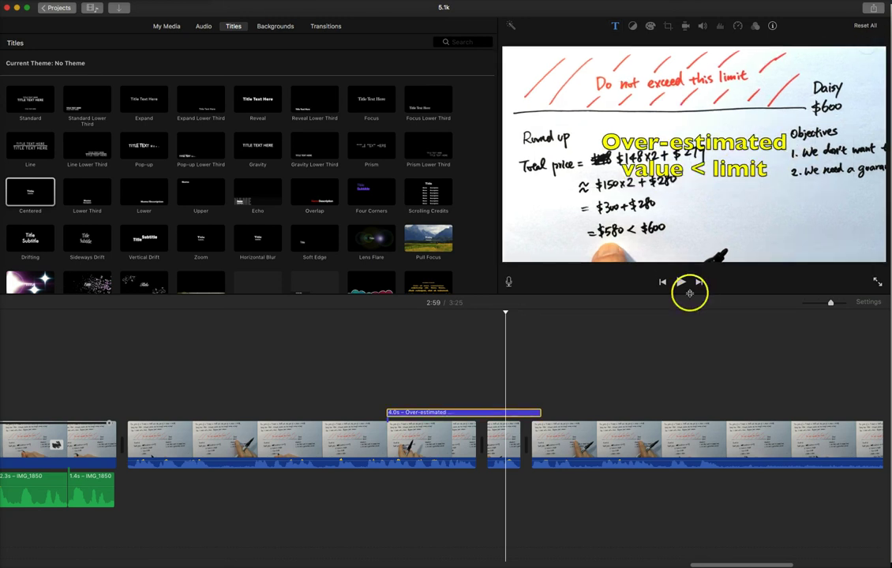
click(386, 439)
key(space)
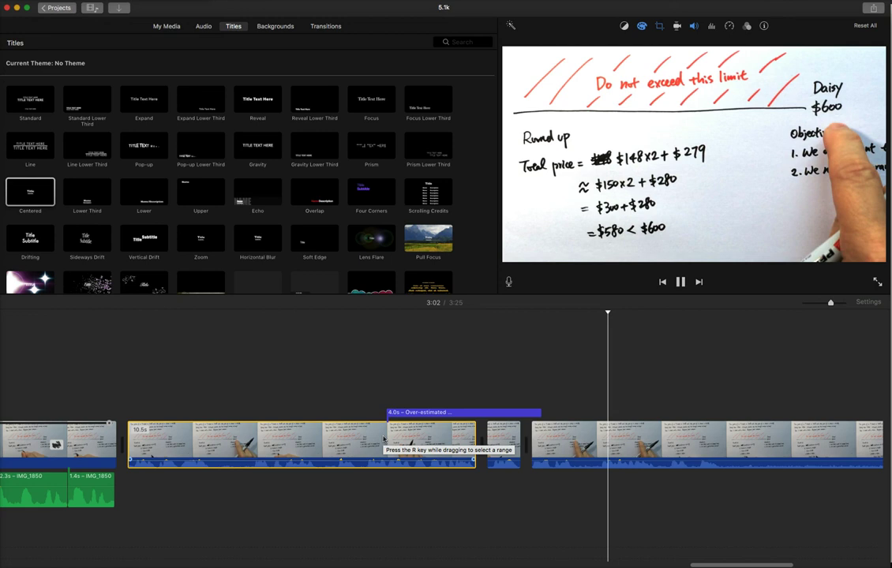
scroll(384, 439, right, 6)
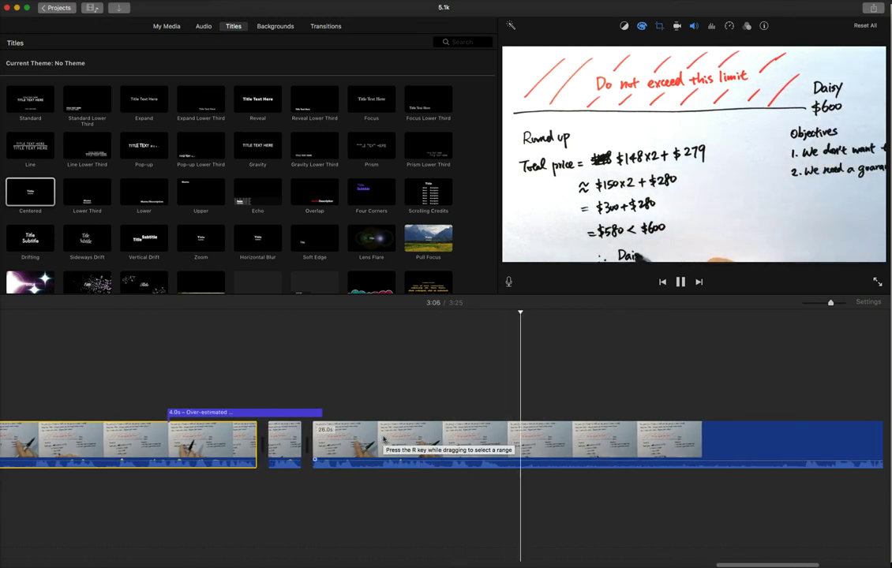
key(space)
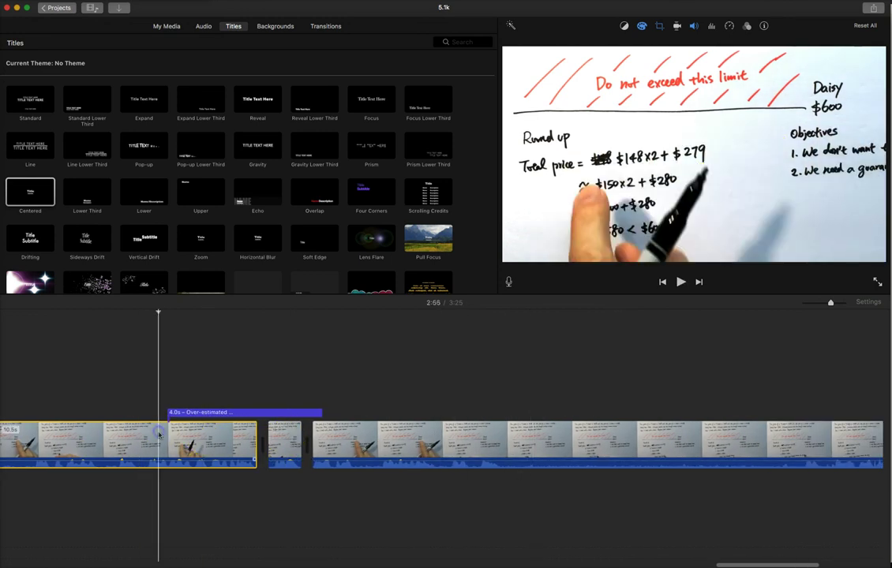
key(space)
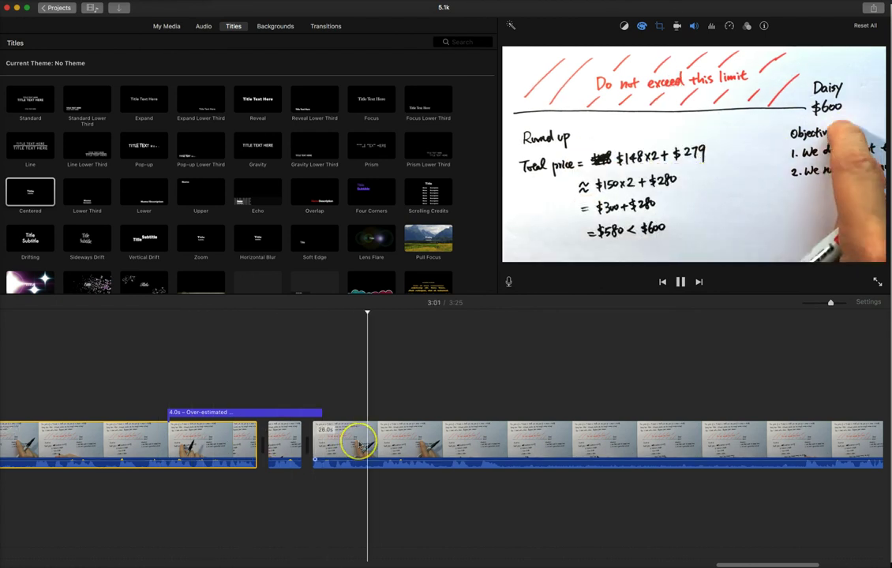
key(space)
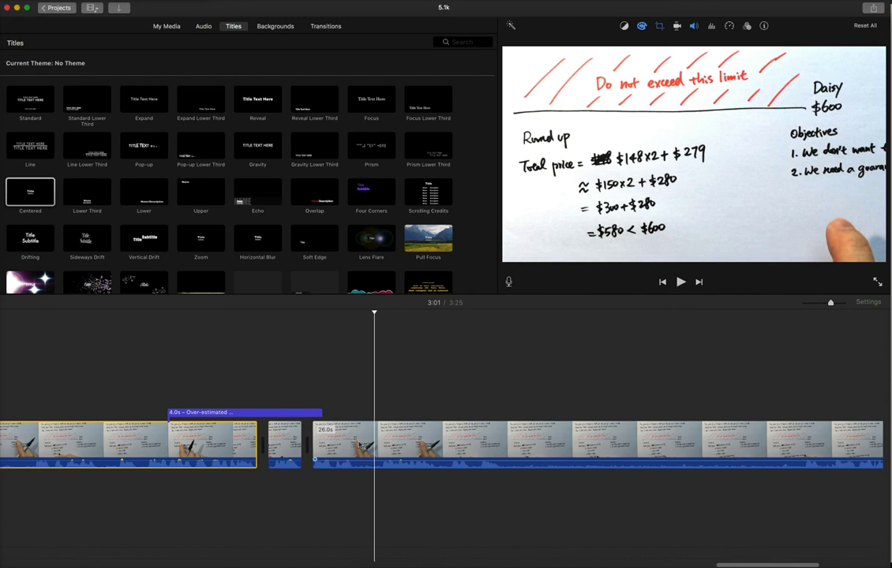
Step: Cut a passage of about 0.7 s out of the 26.0 s clip, starting about 1.2 s into it
click(283, 446)
key(space)
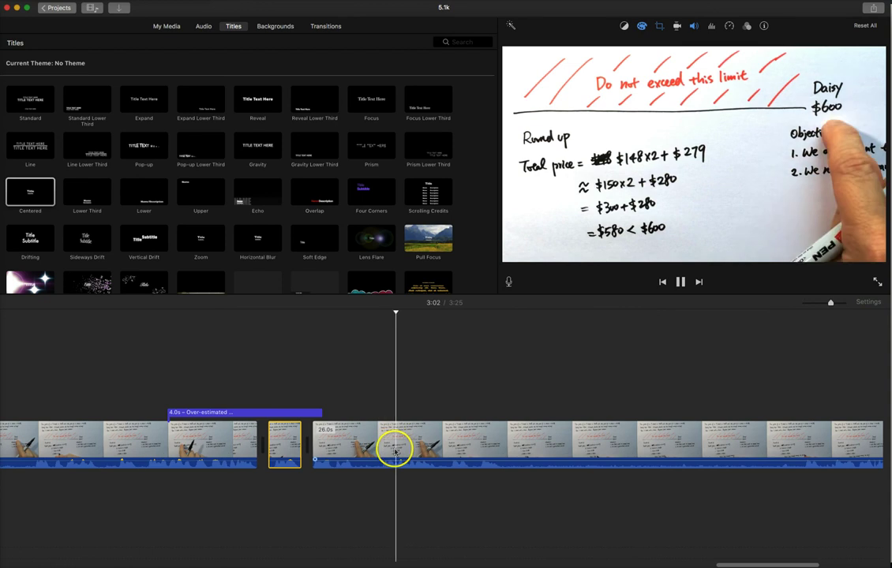
key(space)
click(353, 450)
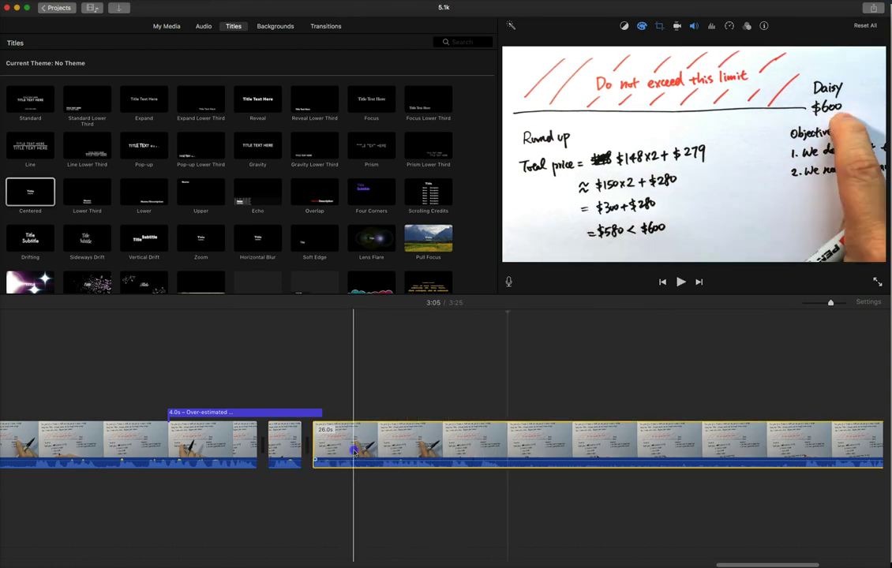
key(super+b)
click(380, 443)
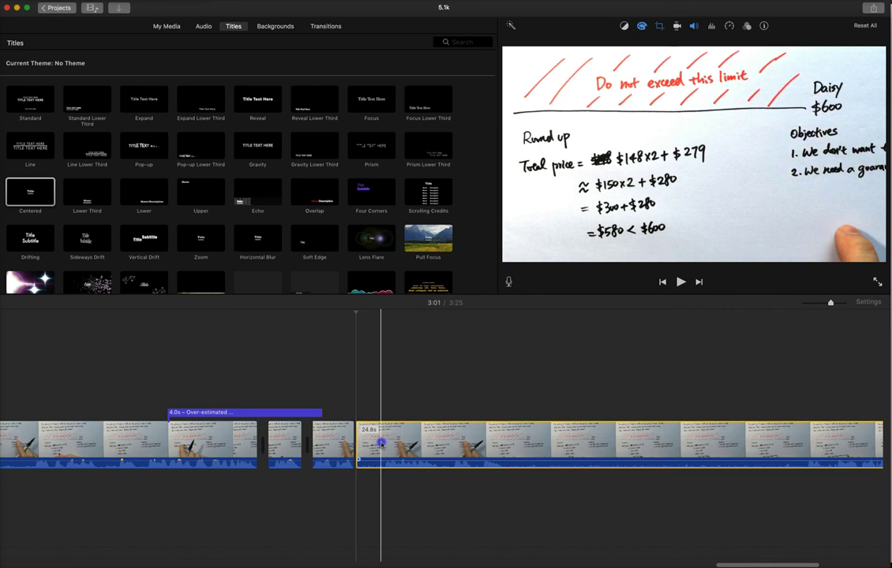
key(super+b)
key(Delete)
Step: Play through the 24.1 s clip to examine the passage where the conclusion is written
key(space)
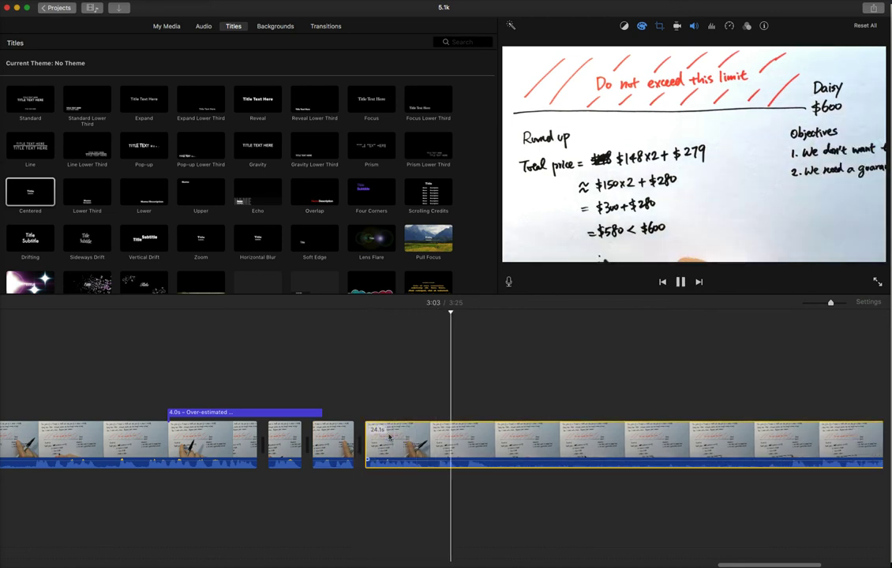
click(456, 436)
key(space)
scroll(458, 442, right, 5)
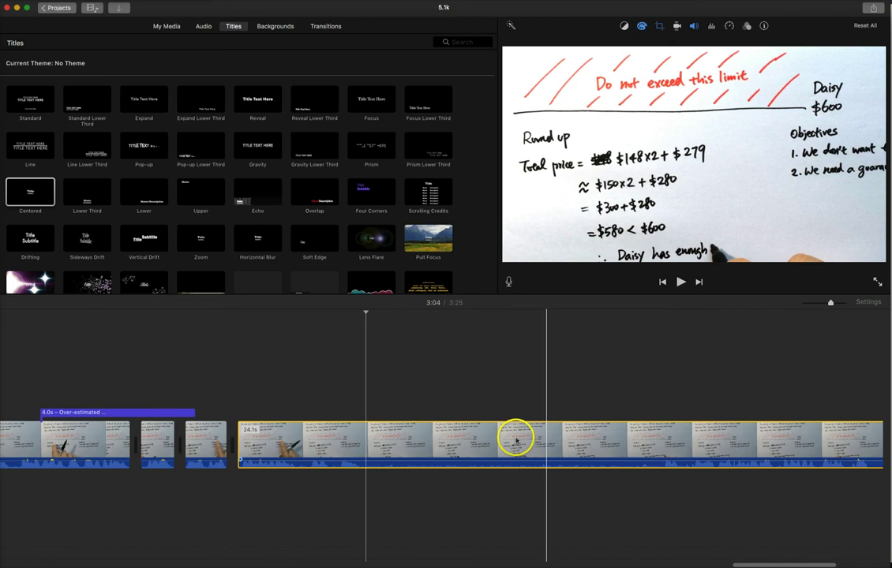
click(546, 444)
key(space)
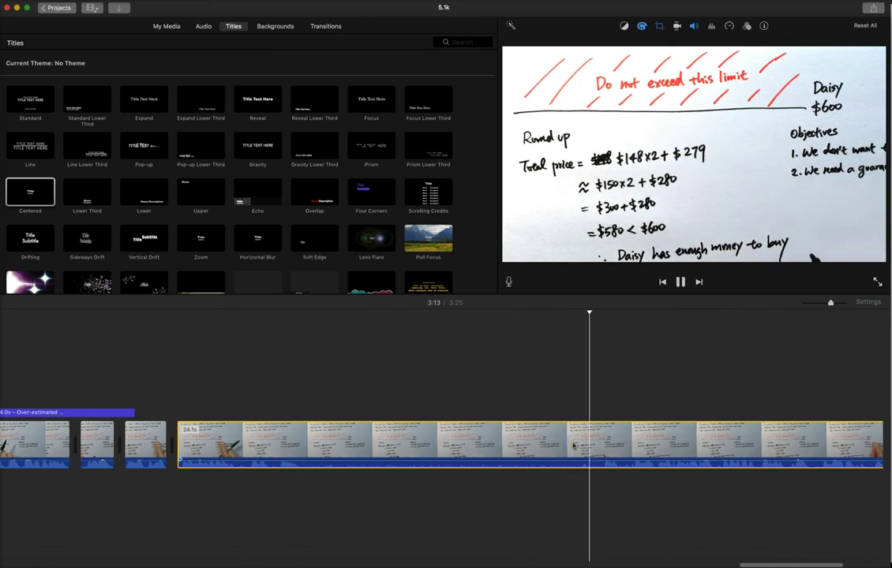
key(space)
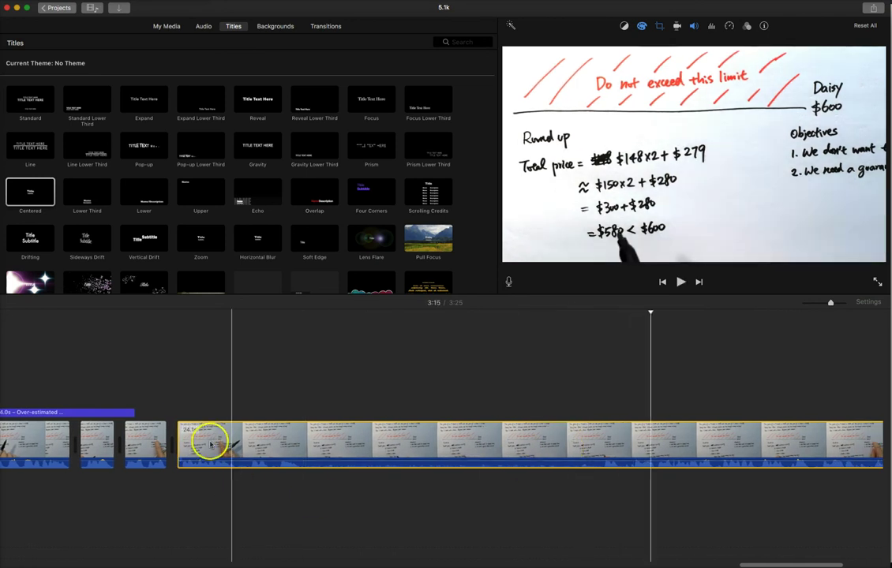
Step: Split the 24.1 s clip about 1.9 s in, where the writing of the conclusion starts
click(208, 442)
key(space)
click(234, 439)
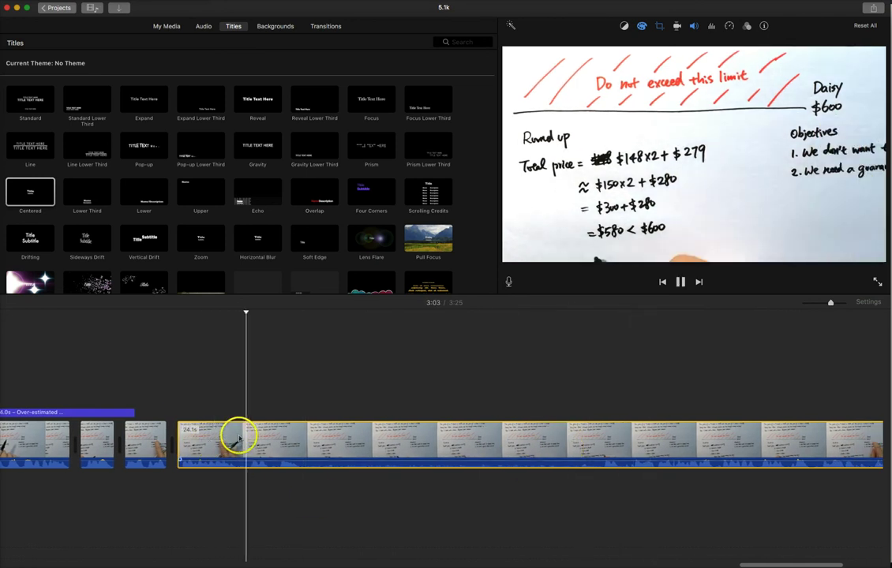
key(space)
click(241, 437)
key(super+b)
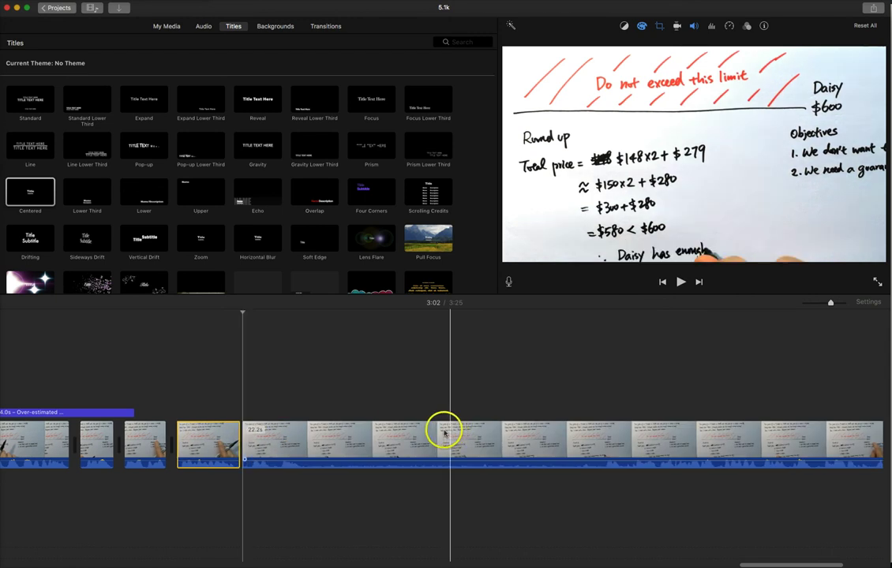
Step: Split the 22.2 s clip at about 3:16, after the conclusion is written, and delete the trailing 8.4 s part
scroll(474, 434, right, 3)
click(501, 432)
key(space)
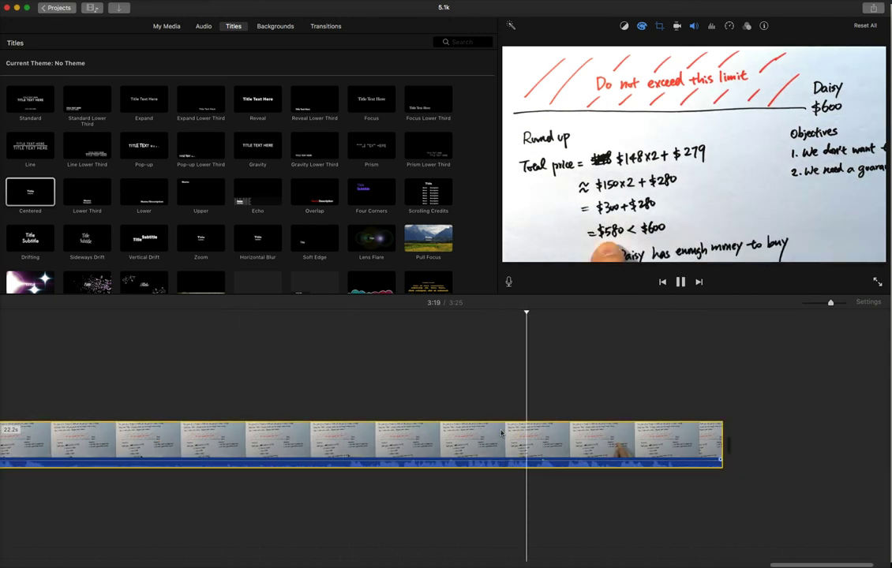
click(379, 442)
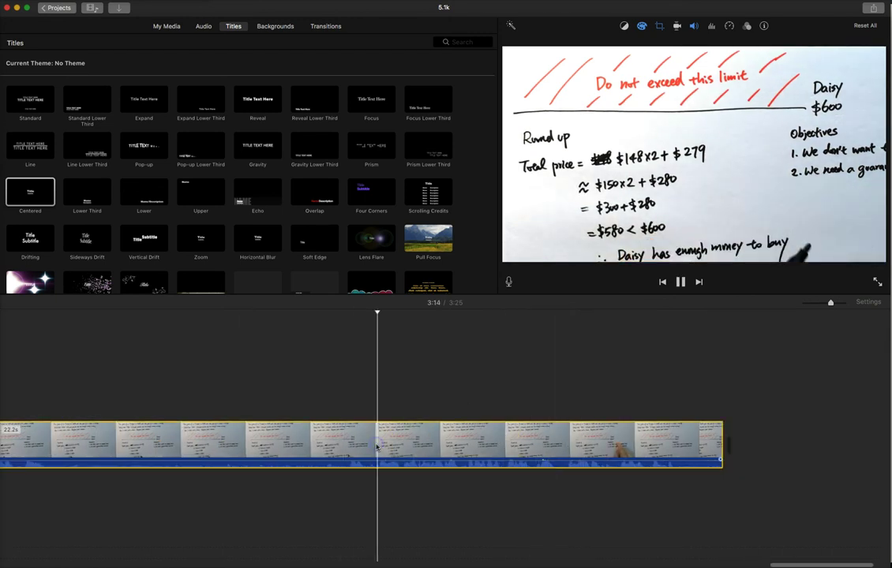
click(419, 448)
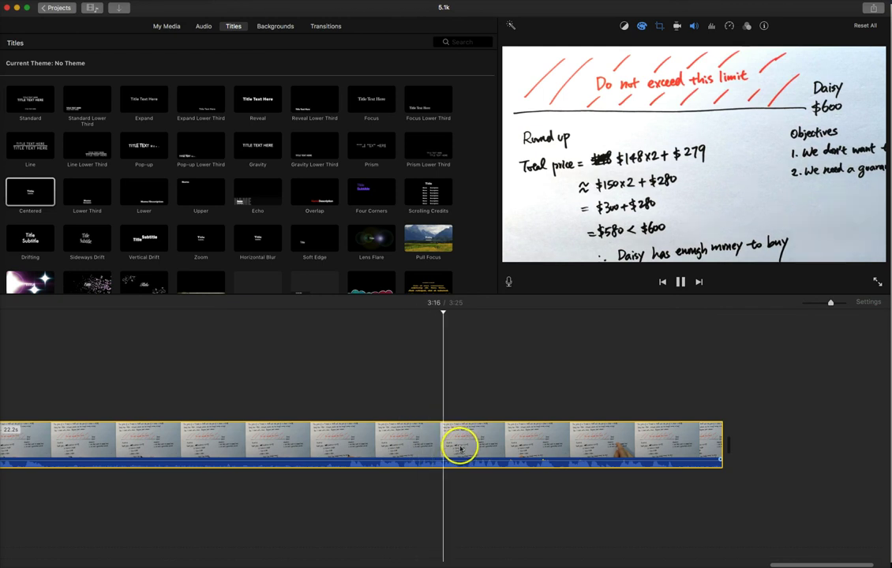
click(443, 444)
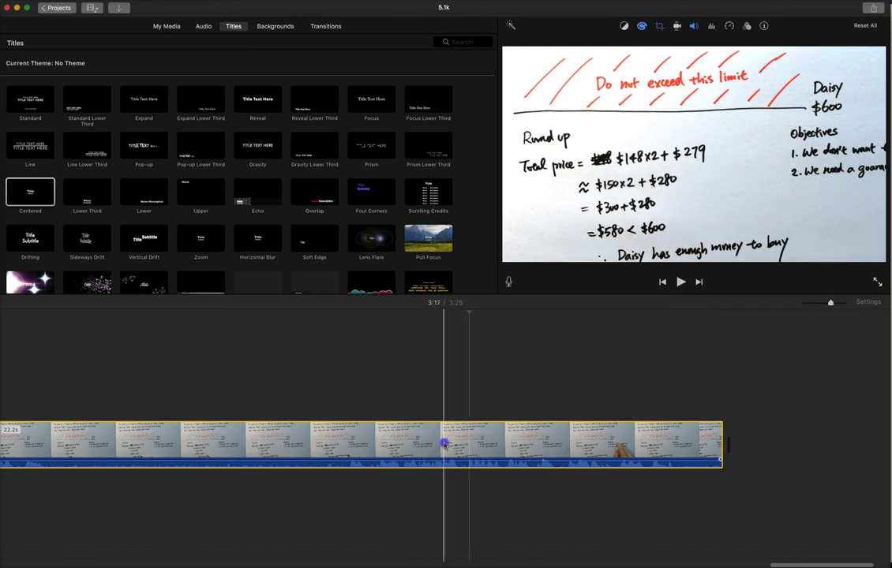
key(super+b)
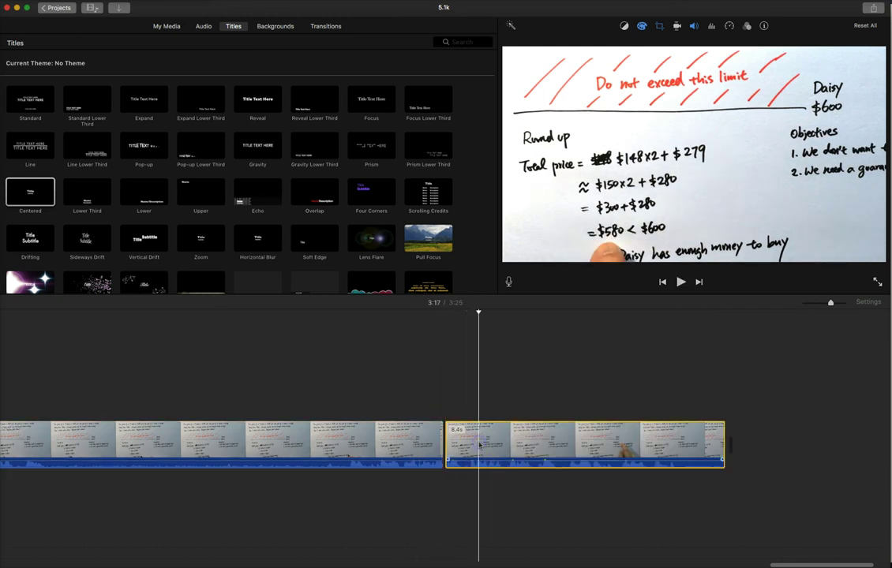
key(space)
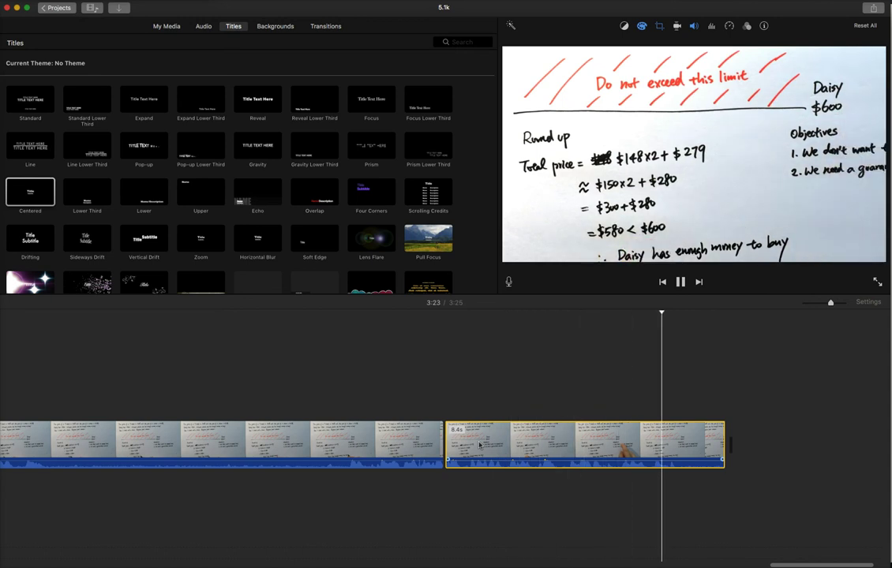
key(space)
key(Delete)
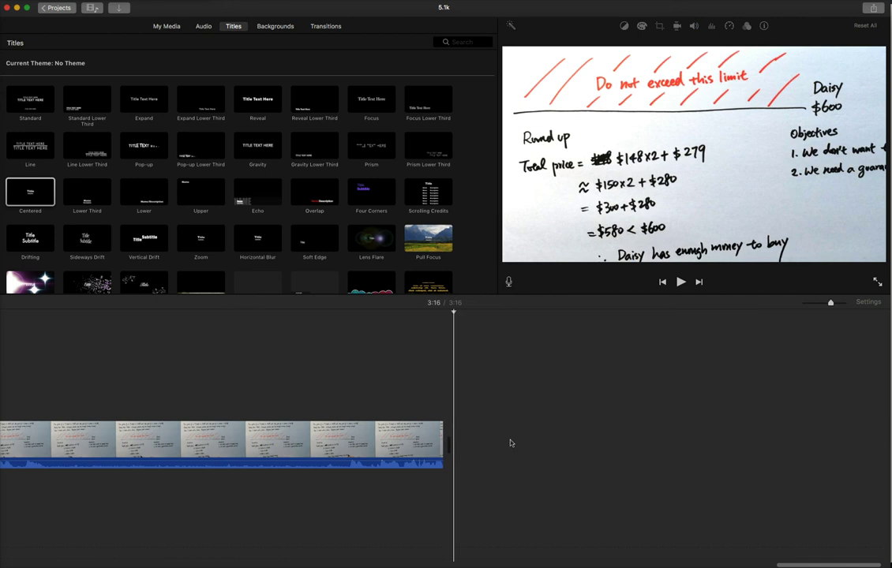
Step: Detach the audio of the 13.7 s clip and delete its part before about 3:13, keeping the last 3.0 s
click(493, 438)
right_click(489, 437)
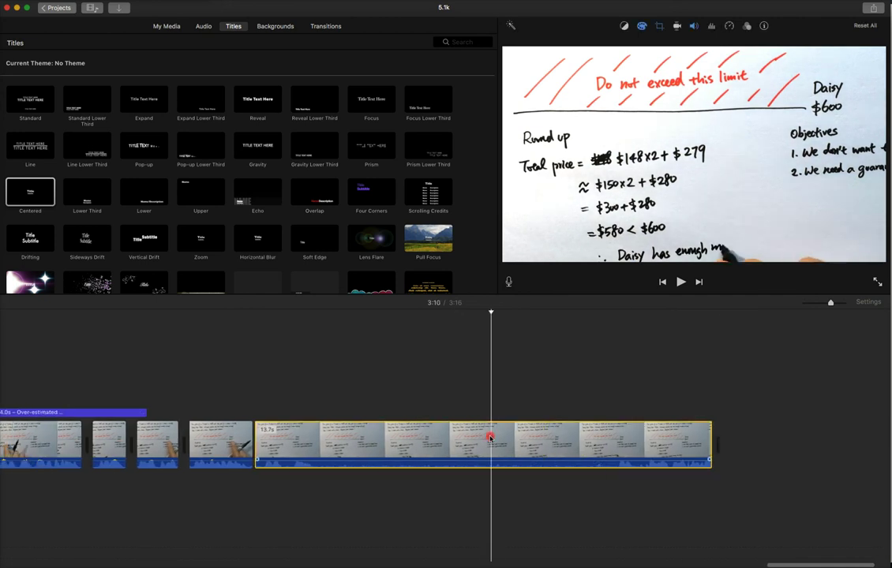
click(541, 511)
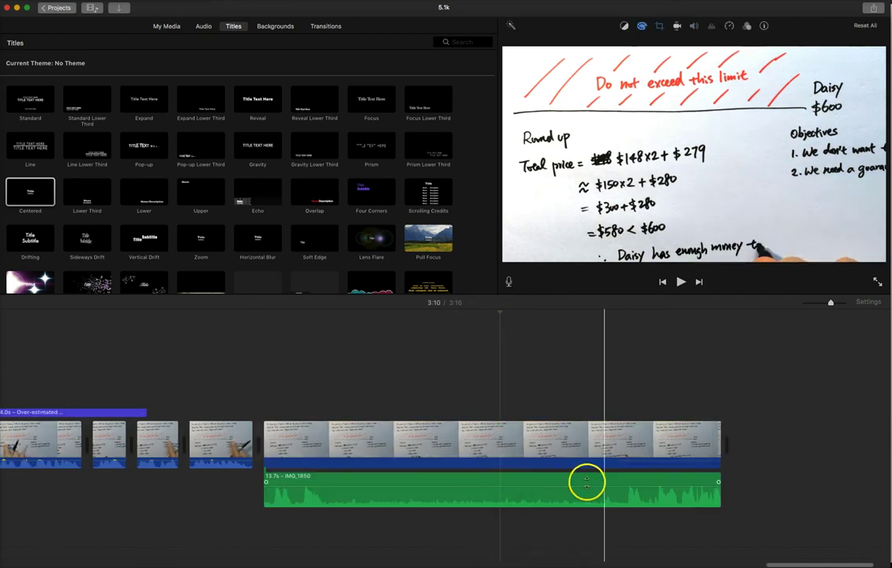
key(super+b)
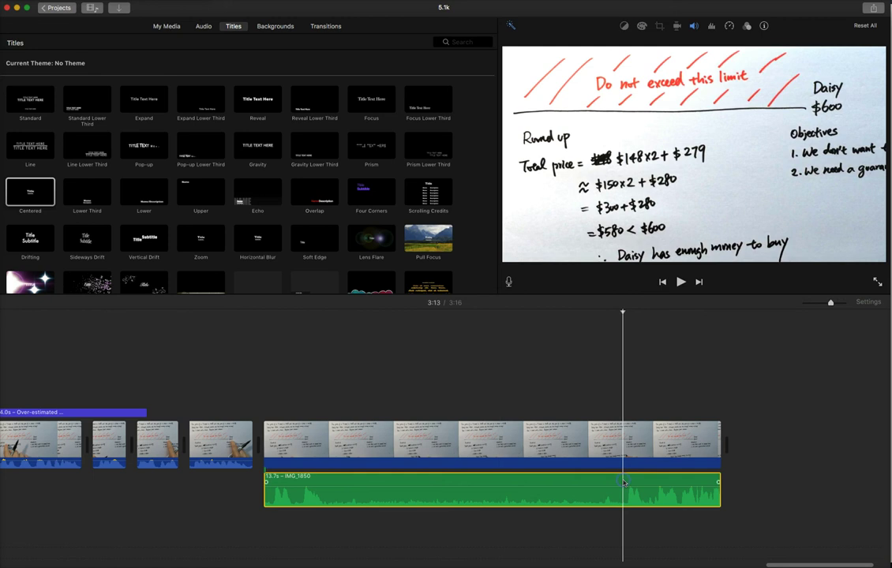
click(605, 482)
key(Delete)
Step: Speed up the 13.7 s clip to about 3 s and align the detached 3.0 s audio with its start
click(592, 440)
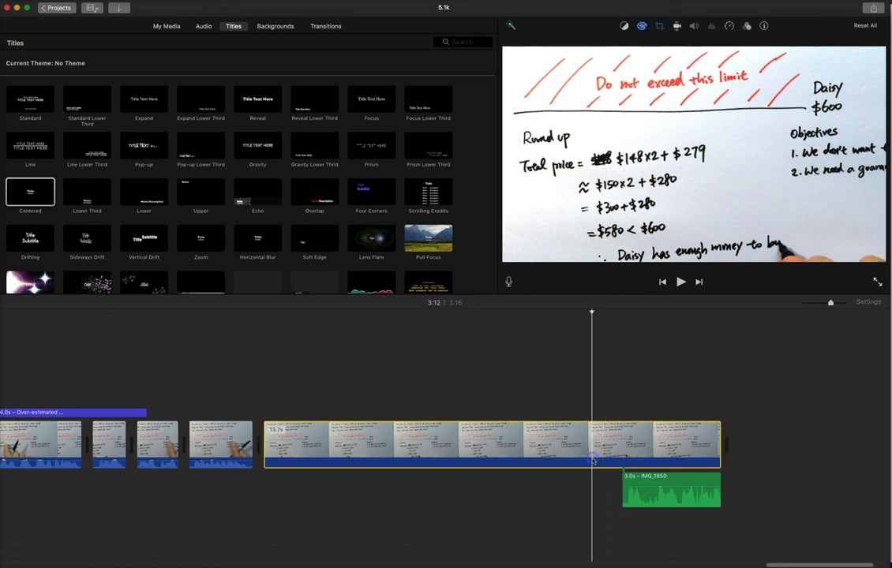
drag(713, 423, 376, 424)
drag(402, 484, 313, 483)
drag(377, 426, 359, 427)
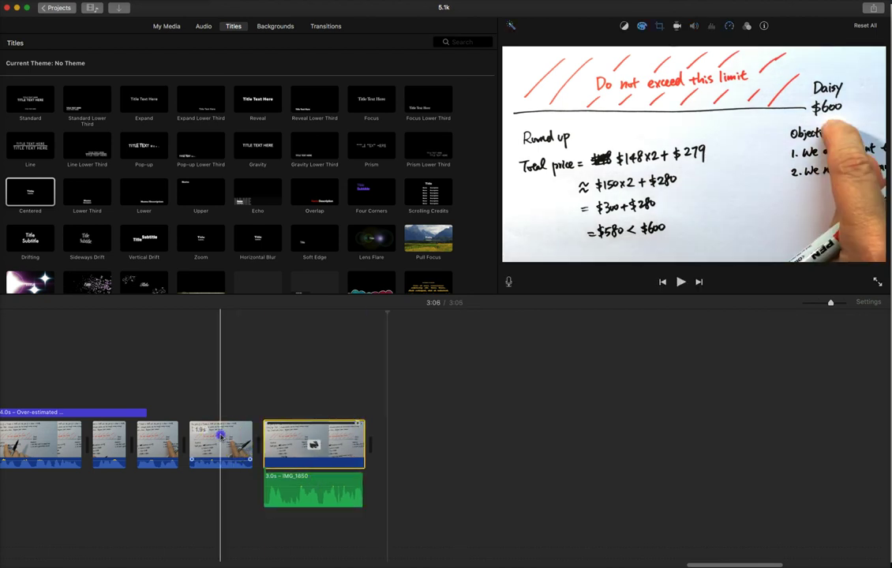
Step: Play back the last 1.9 s clip and the sped-up writing clip to the end of the project
click(217, 446)
key(space)
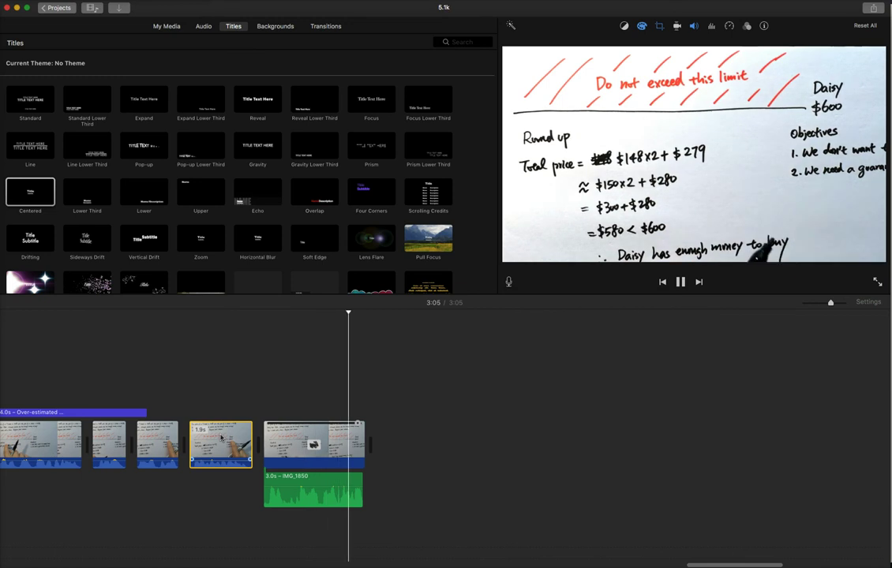
scroll(221, 438, up, 6)
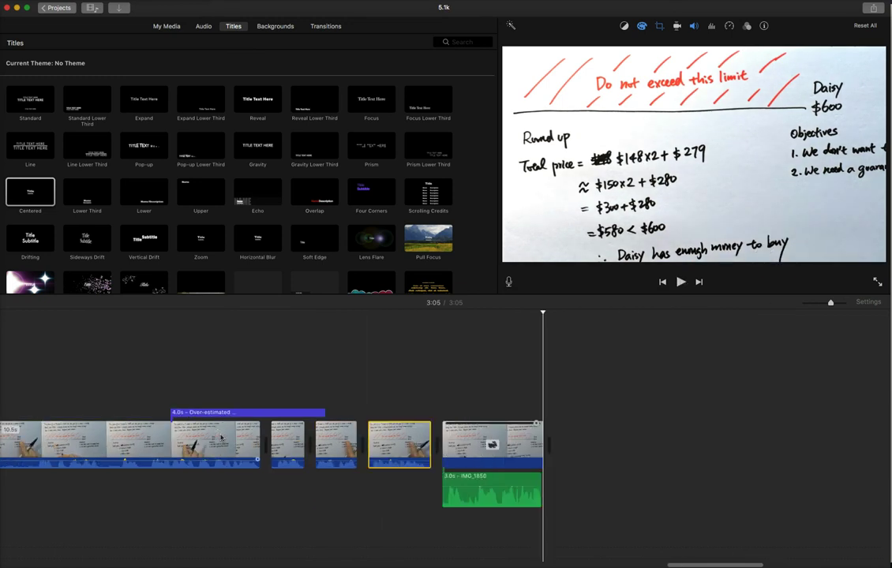
Step: Return to the projects overview and rename the 5.1k project as "5.1k Choosing Round off, Round Up or Round Down"
scroll(221, 438, left, 15)
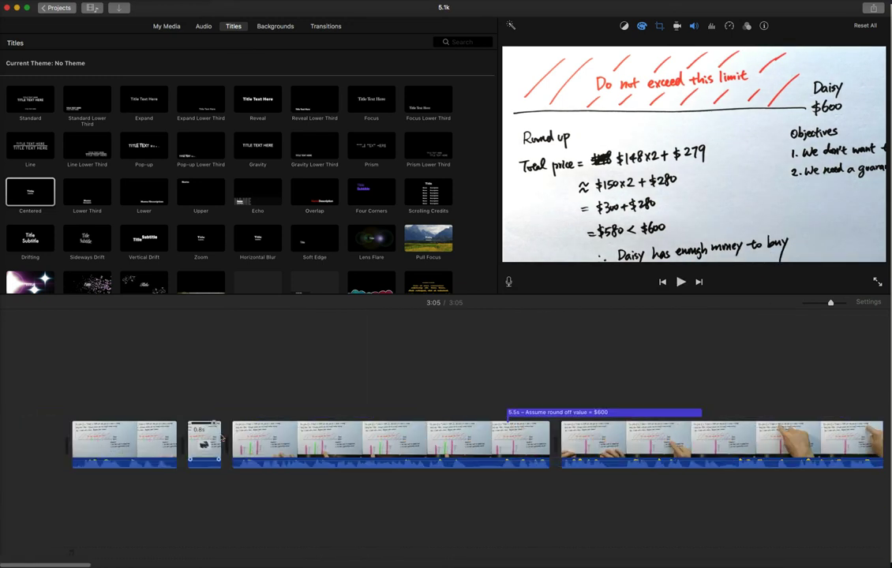
click(57, 10)
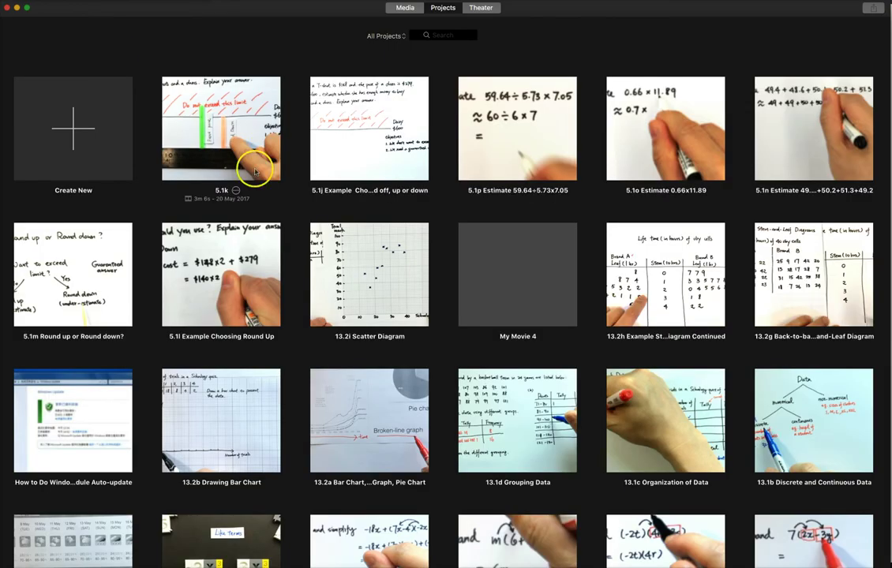
click(219, 192)
click(255, 203)
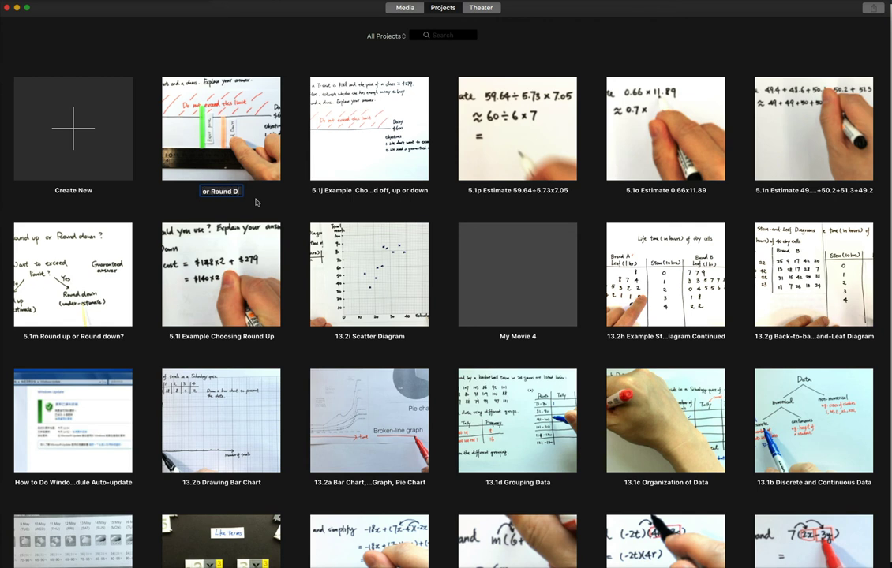
text(n)
key(Return)
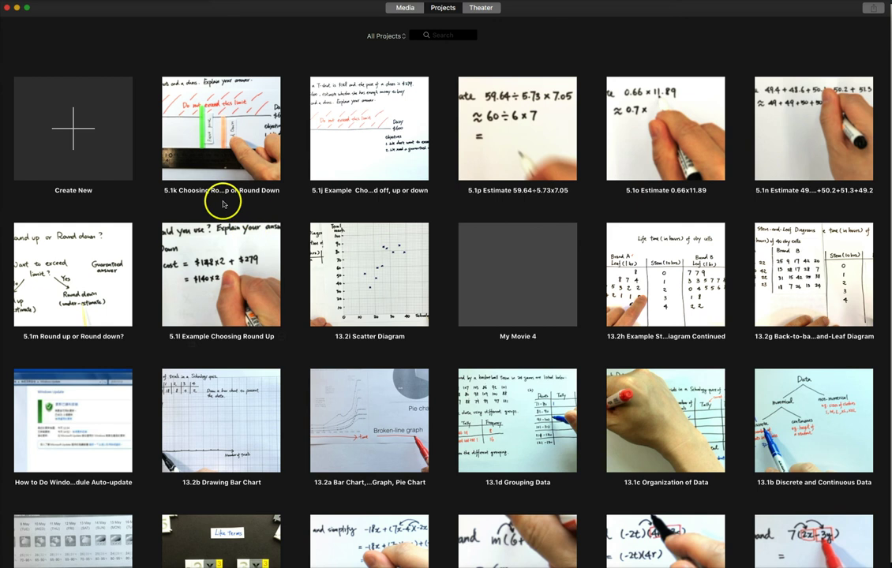
Step: Share the renamed 5.1k project to YouTube at HD 1080p, category Education, privacy Public, and publish it
click(217, 124)
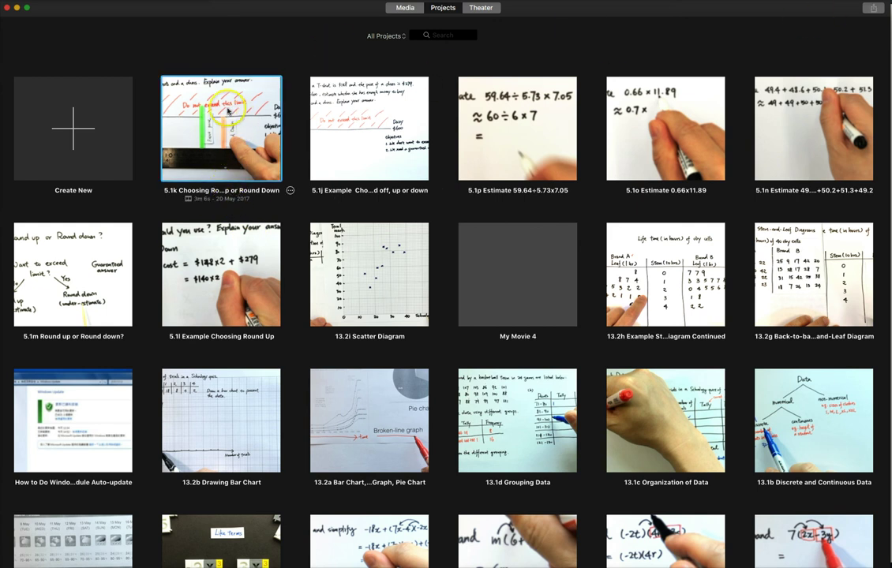
click(873, 9)
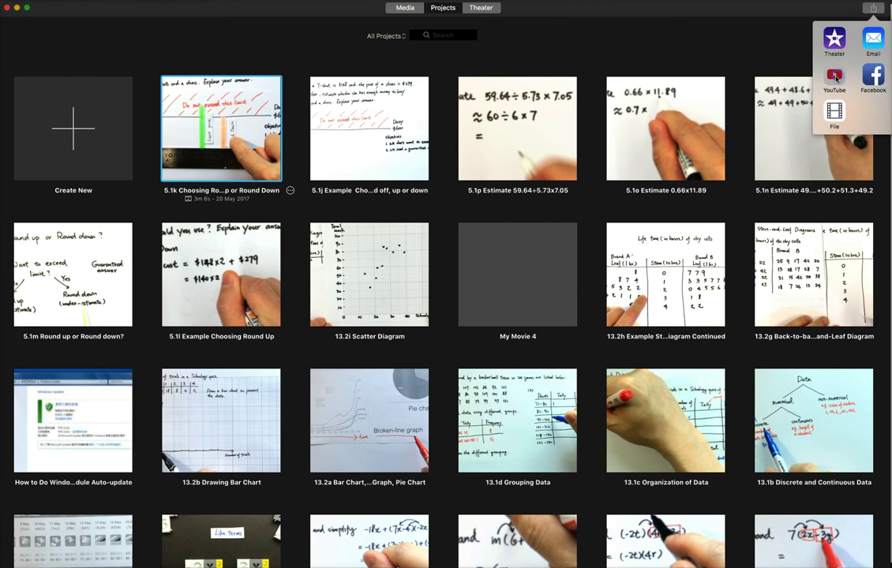
click(835, 76)
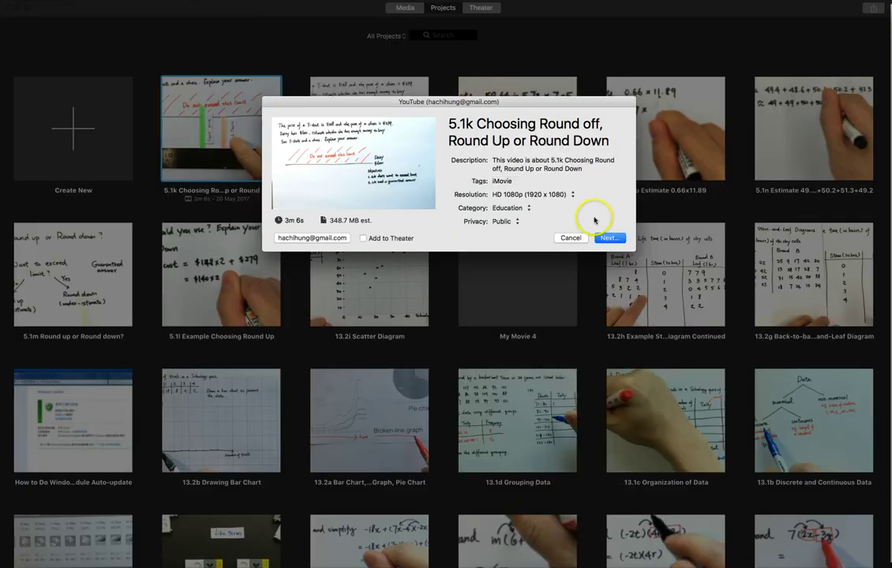
click(616, 240)
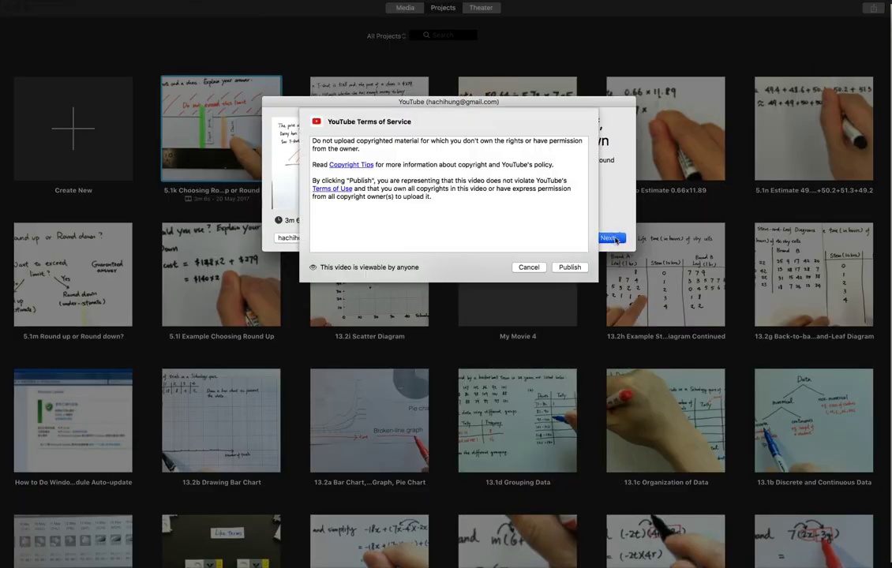
click(570, 263)
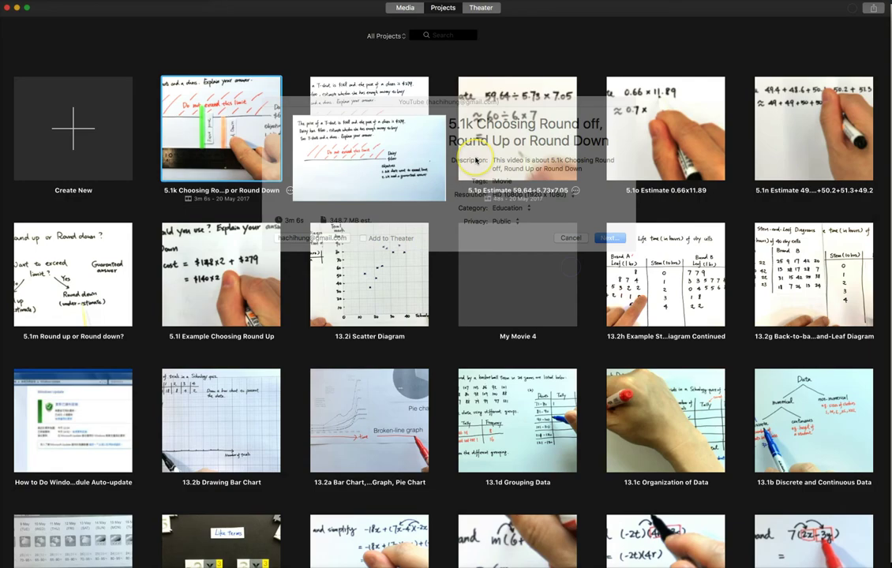